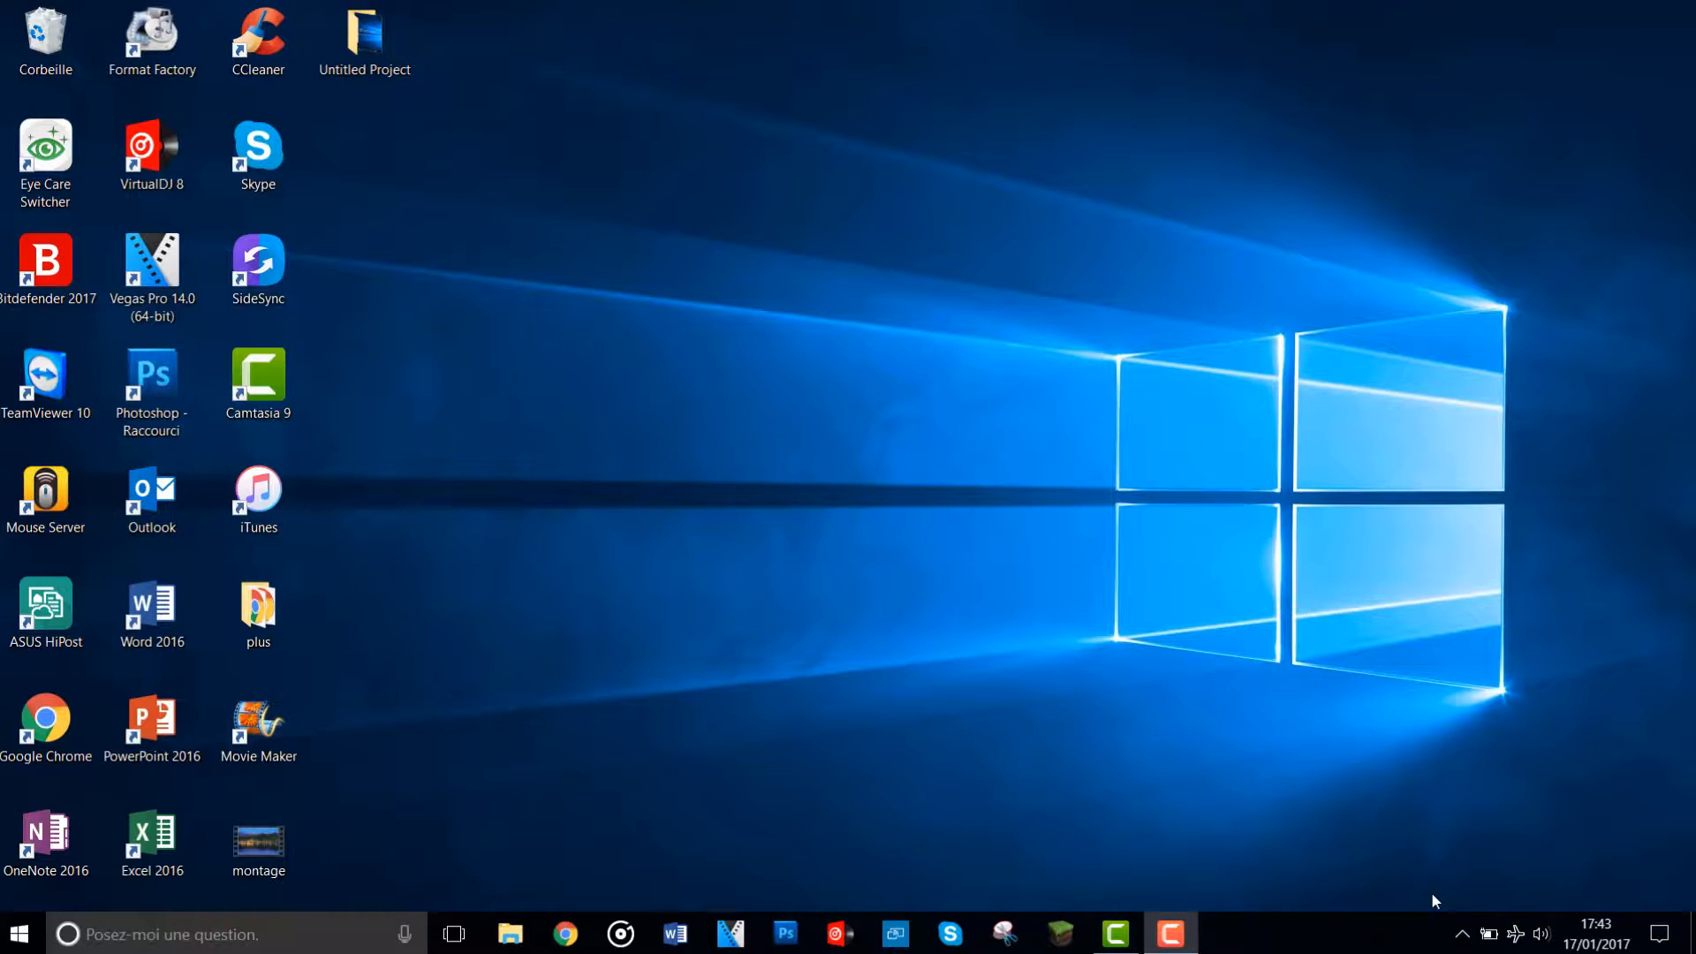
- Launch VEGAS Pro 14.0 and create a new project with the HD 1080-60i (1920x1080; 29,970 ips) template
{"action": "double_click", "coordinate": [118, 267]}
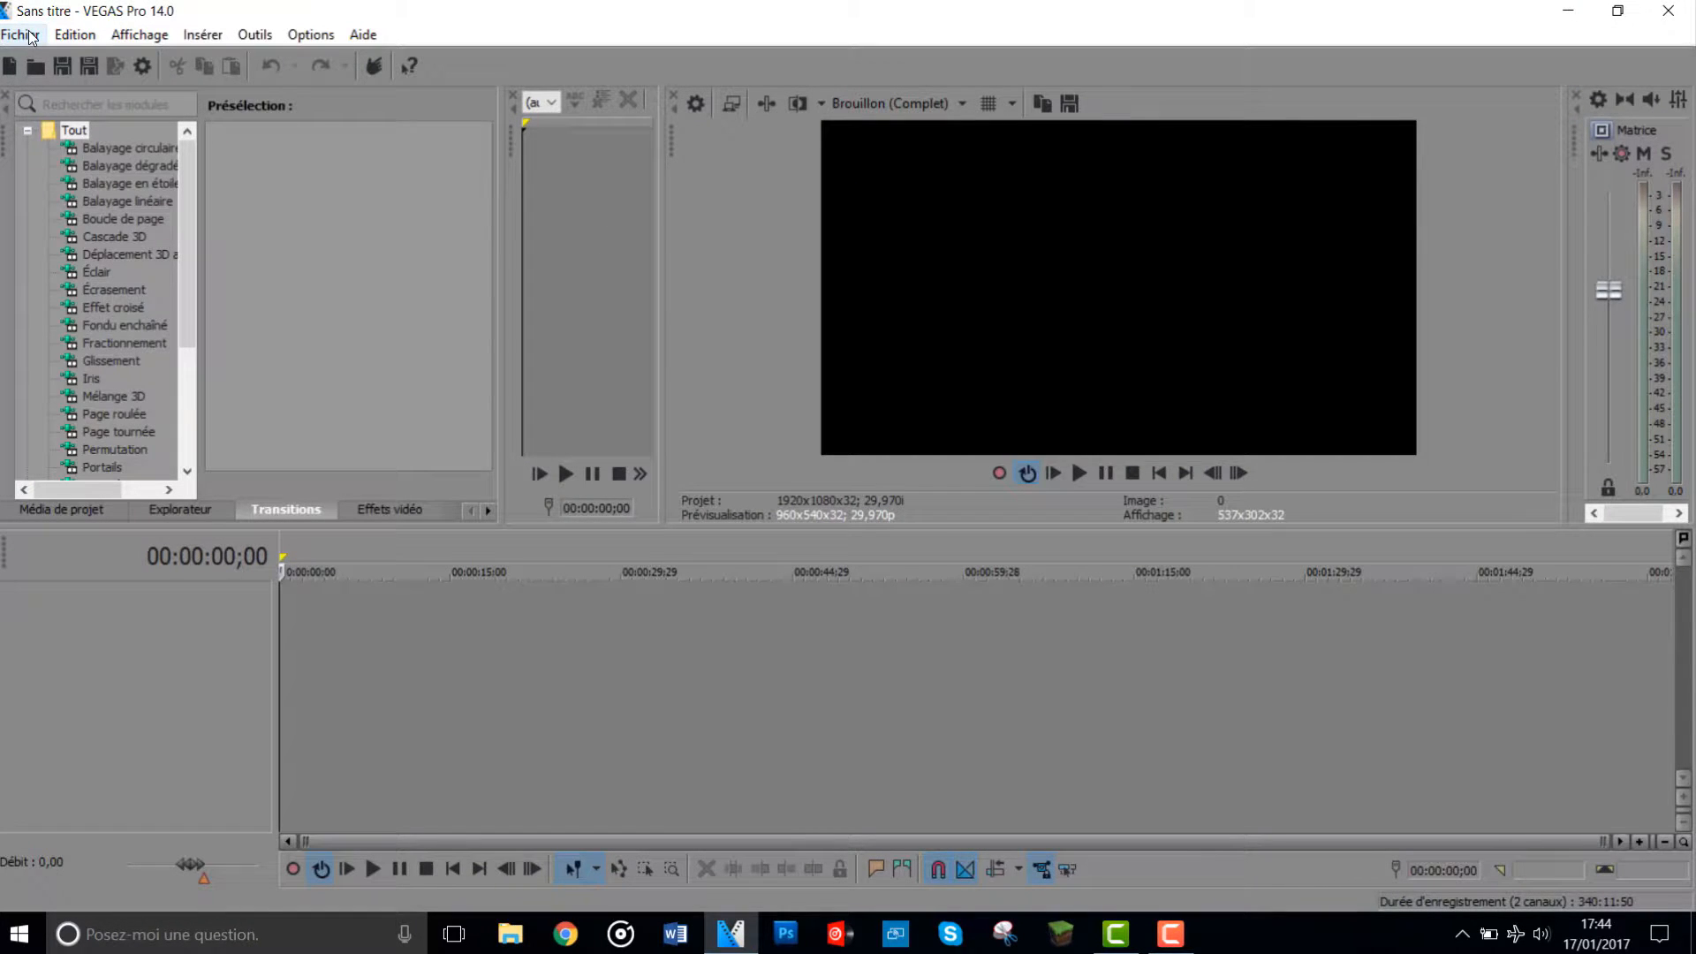
{"action": "left_click", "coordinate": [29, 38]}
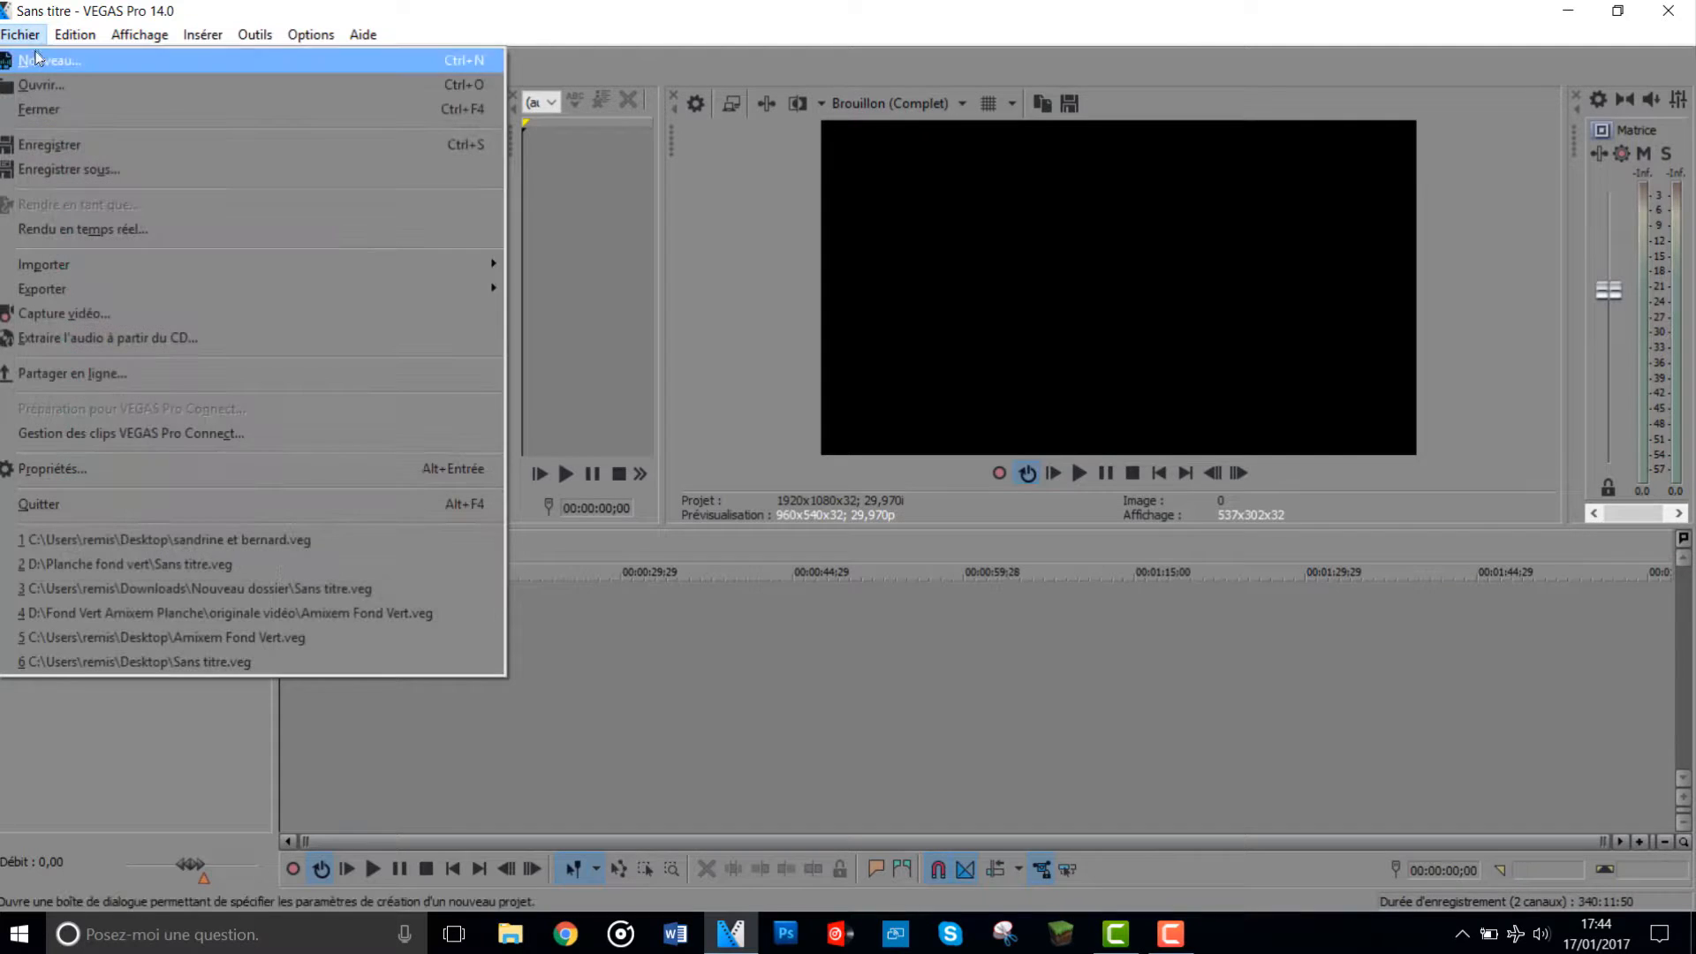
{"action": "left_click", "coordinate": [40, 58]}
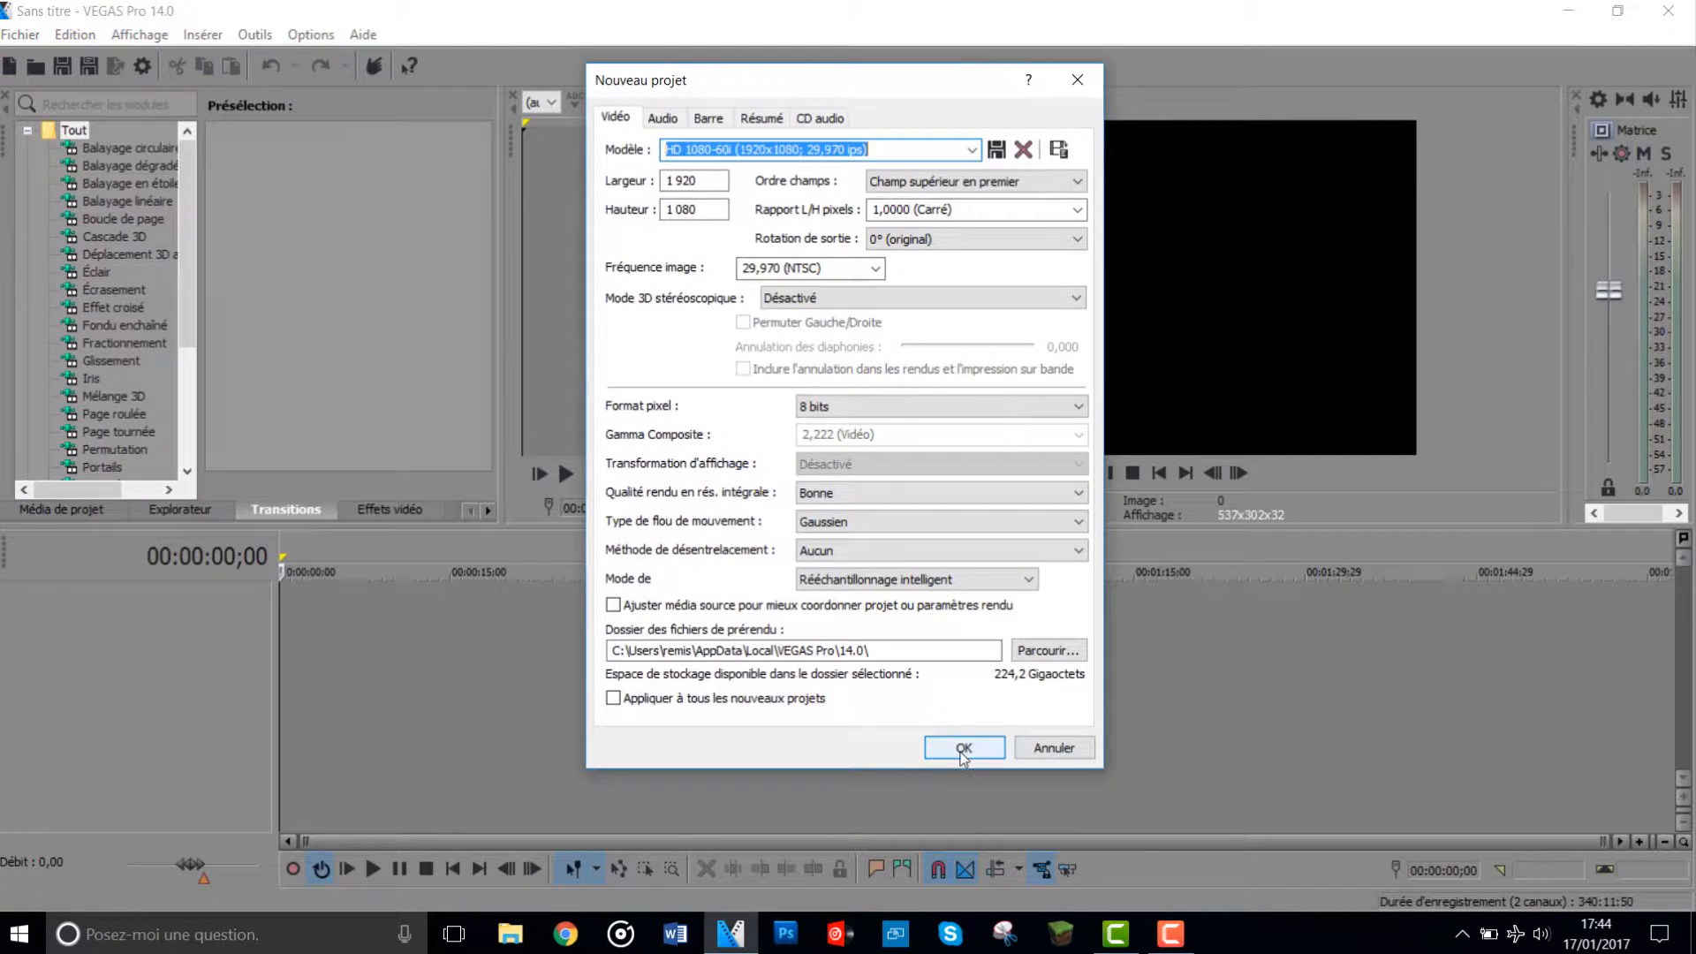
{"action": "left_click", "coordinate": [963, 748]}
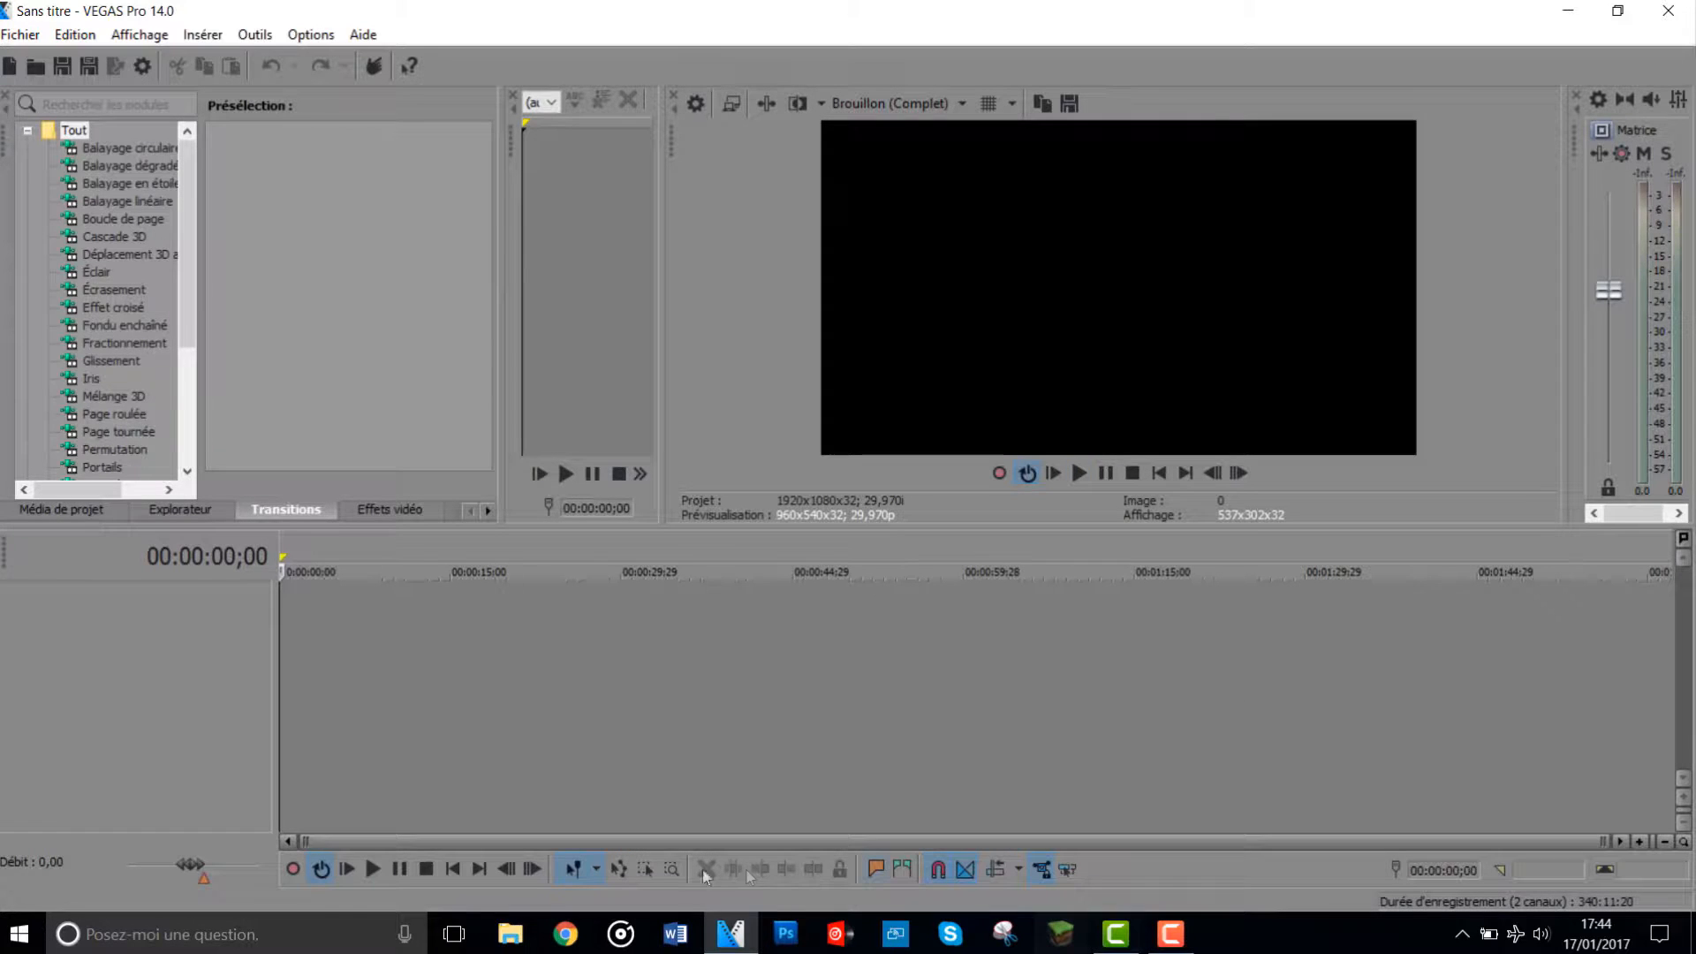
- Mark a time range of about 8 seconds from the start of the empty timeline
{"action": "scroll", "coordinate": [526, 717], "scroll_direction": "up", "scroll_amount": 5}
{"action": "scroll", "coordinate": [495, 698], "scroll_direction": "down", "scroll_amount": 3}
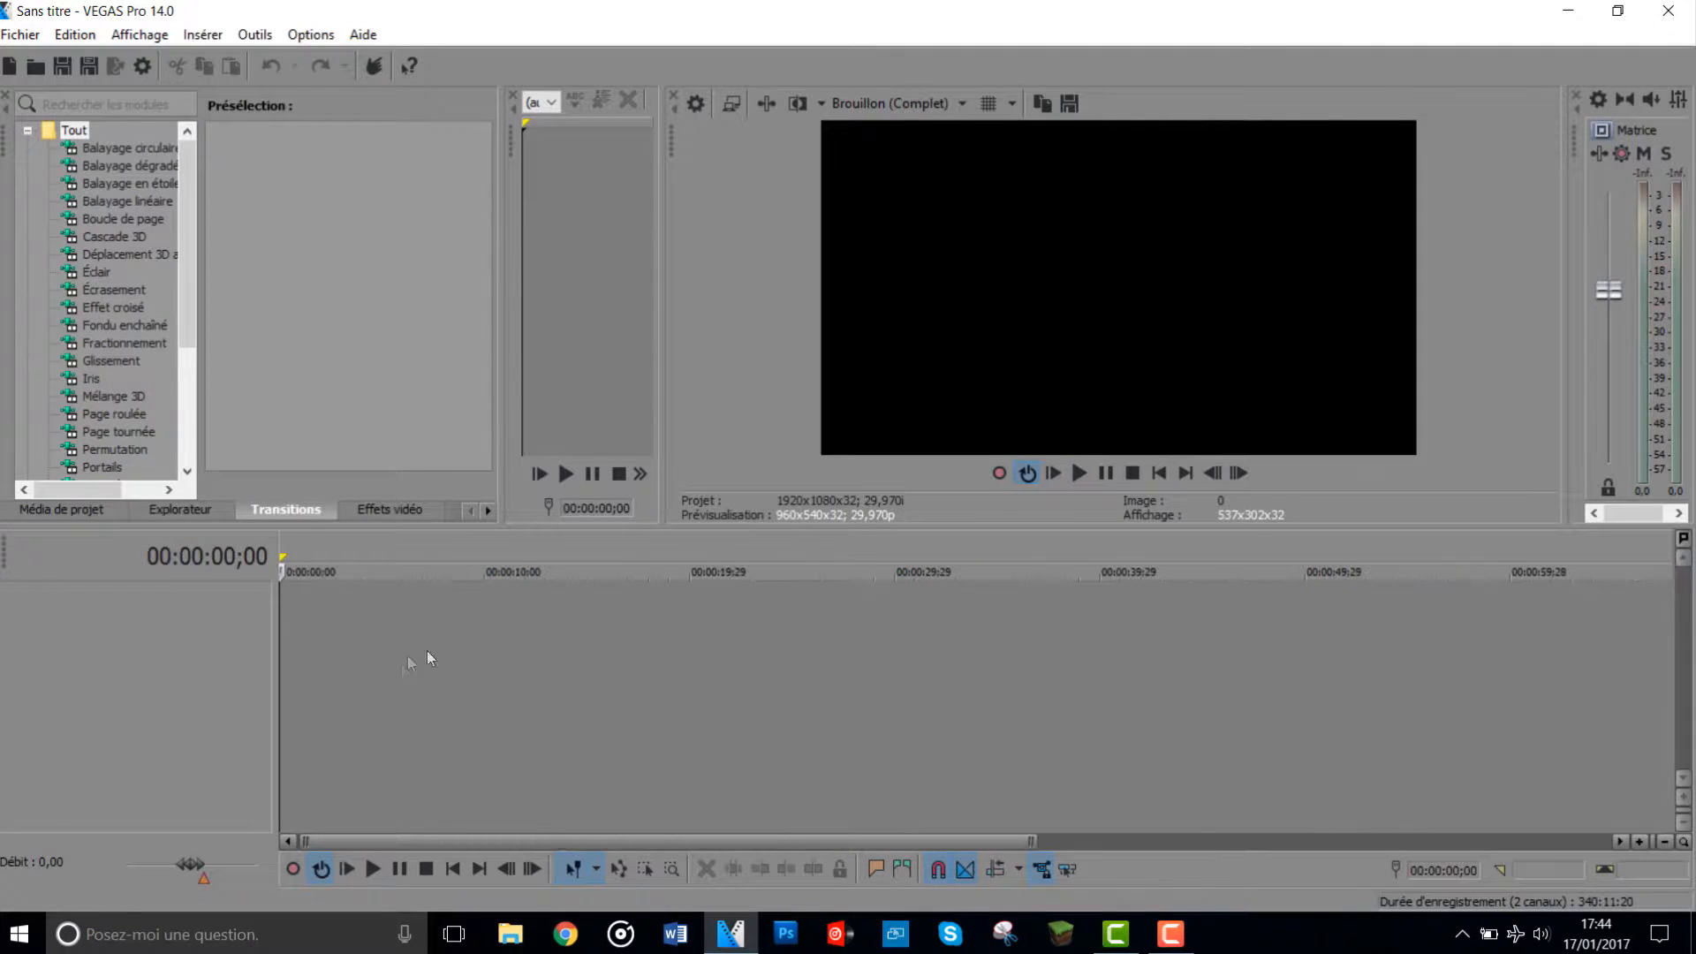
{"action": "left_click_drag", "start_coordinate": [455, 698], "coordinate": [220, 727]}
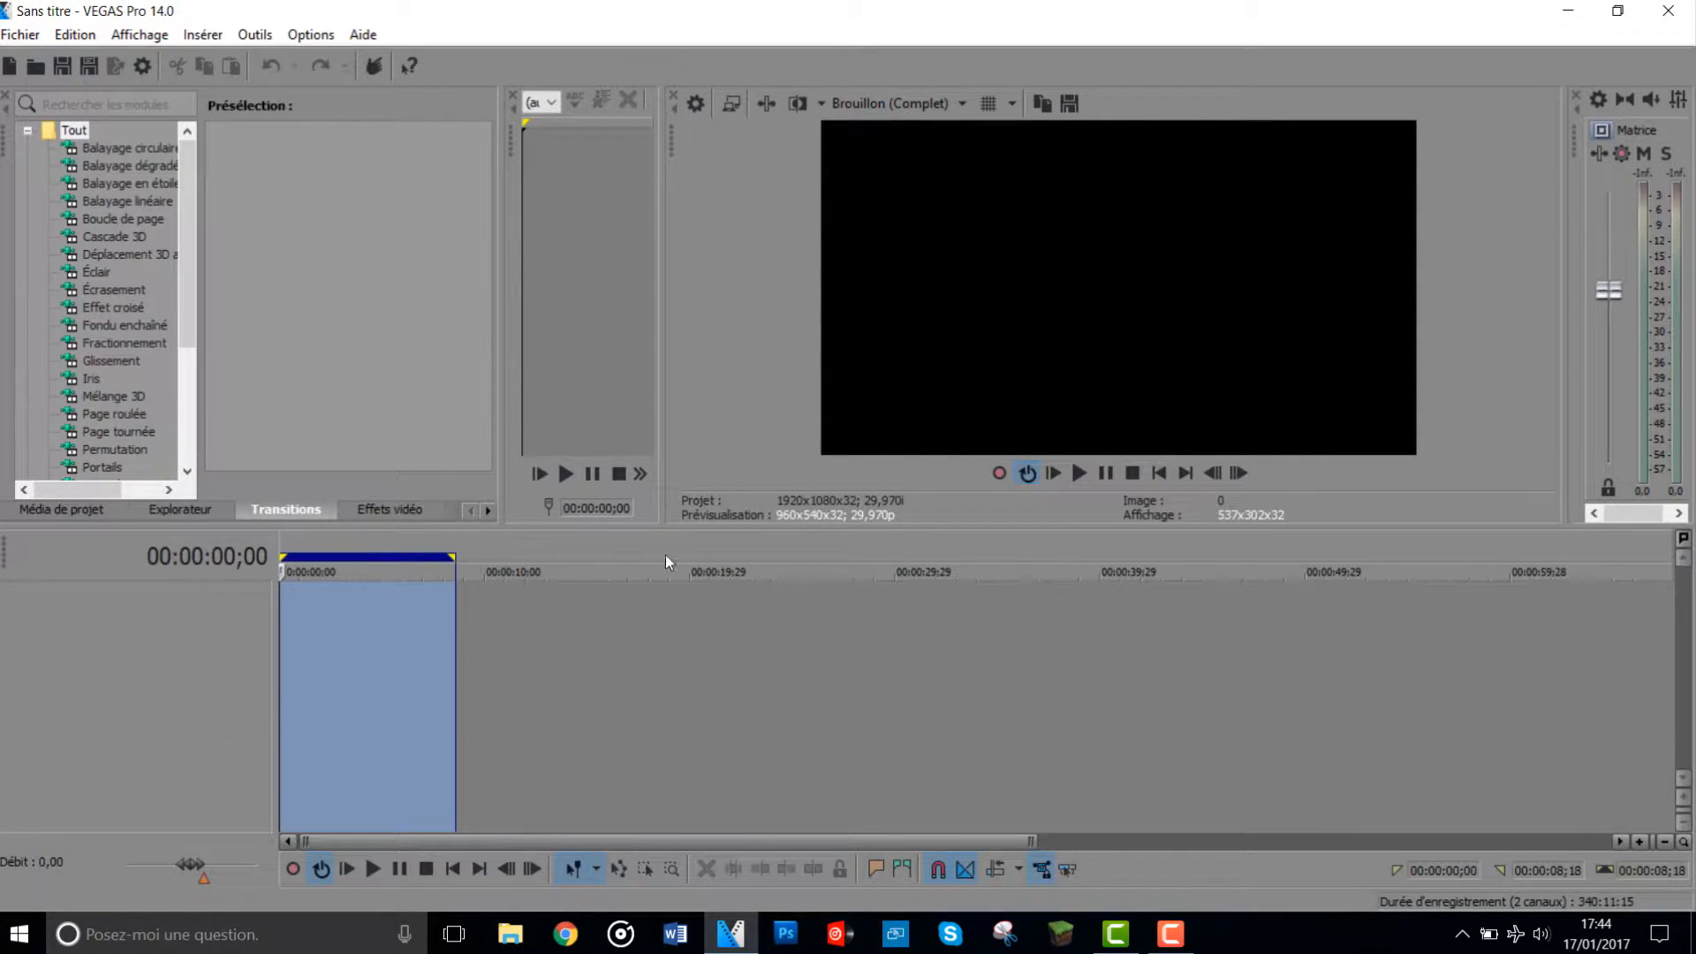
- Place montage.mp4 at the start of the timeline, match the project video settings to it, and mute its audio track
{"action": "left_click", "coordinate": [833, 663]}
{"action": "left_click", "coordinate": [1358, 785]}
{"action": "left_click", "coordinate": [1694, 940]}
{"action": "left_click", "coordinate": [293, 837]}
{"action": "left_click_drag", "start_coordinate": [293, 837], "coordinate": [296, 604]}
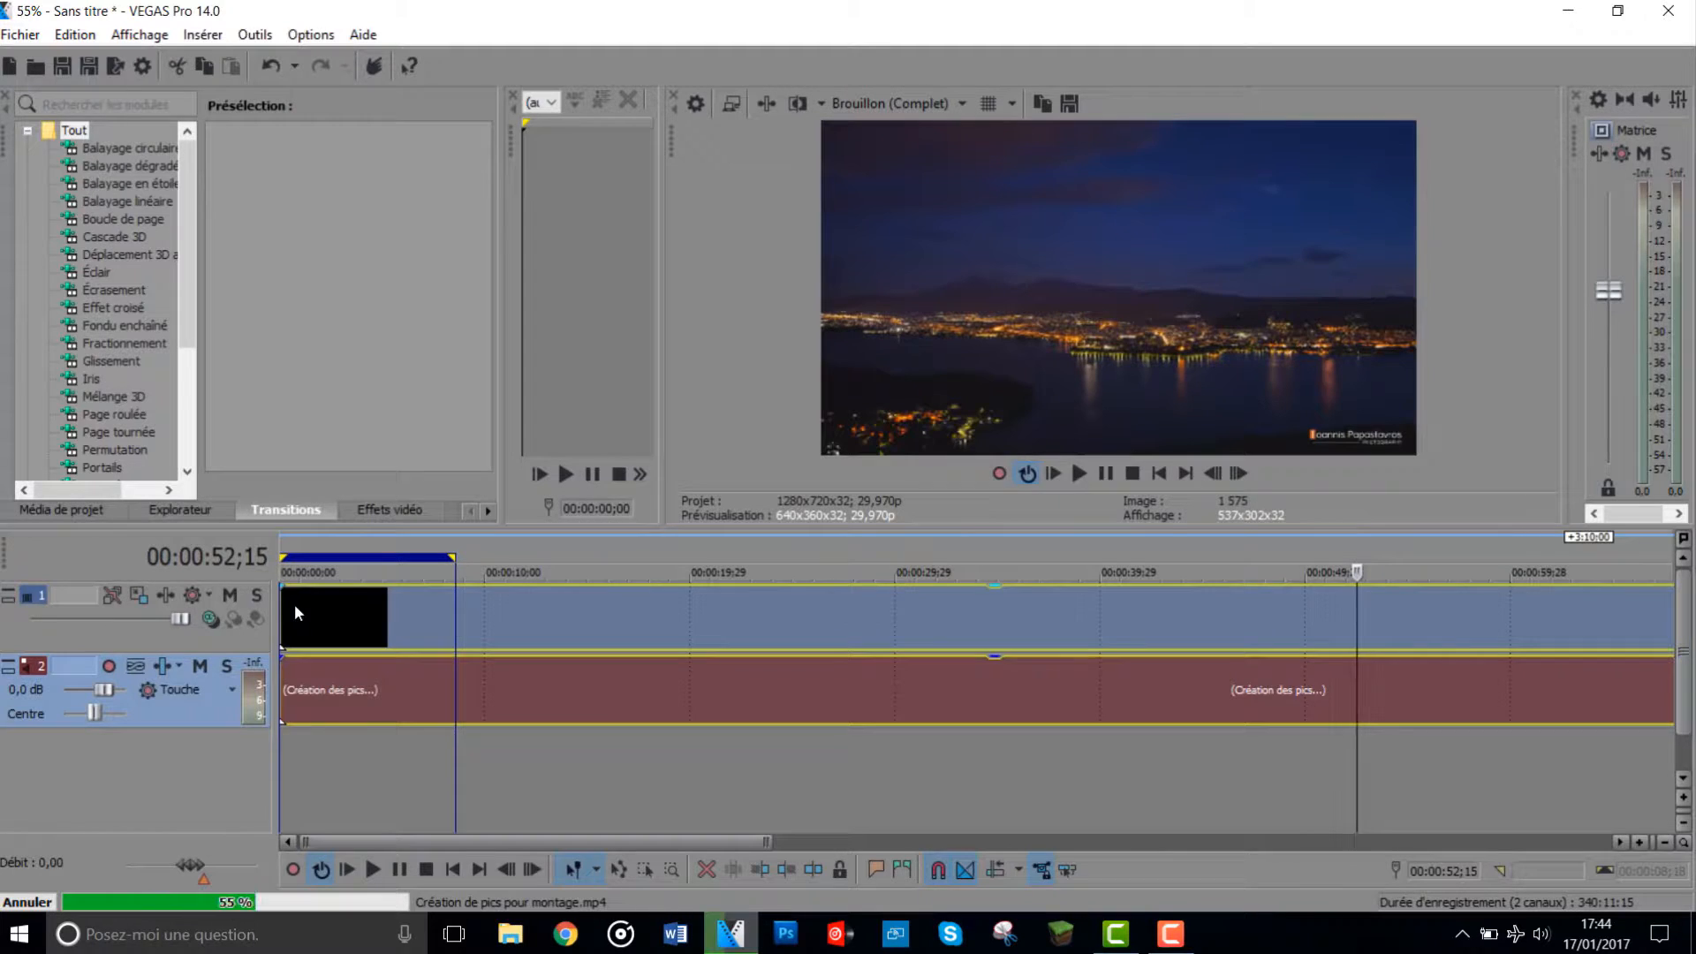
{"action": "key", "text": "XF86AudioMute"}
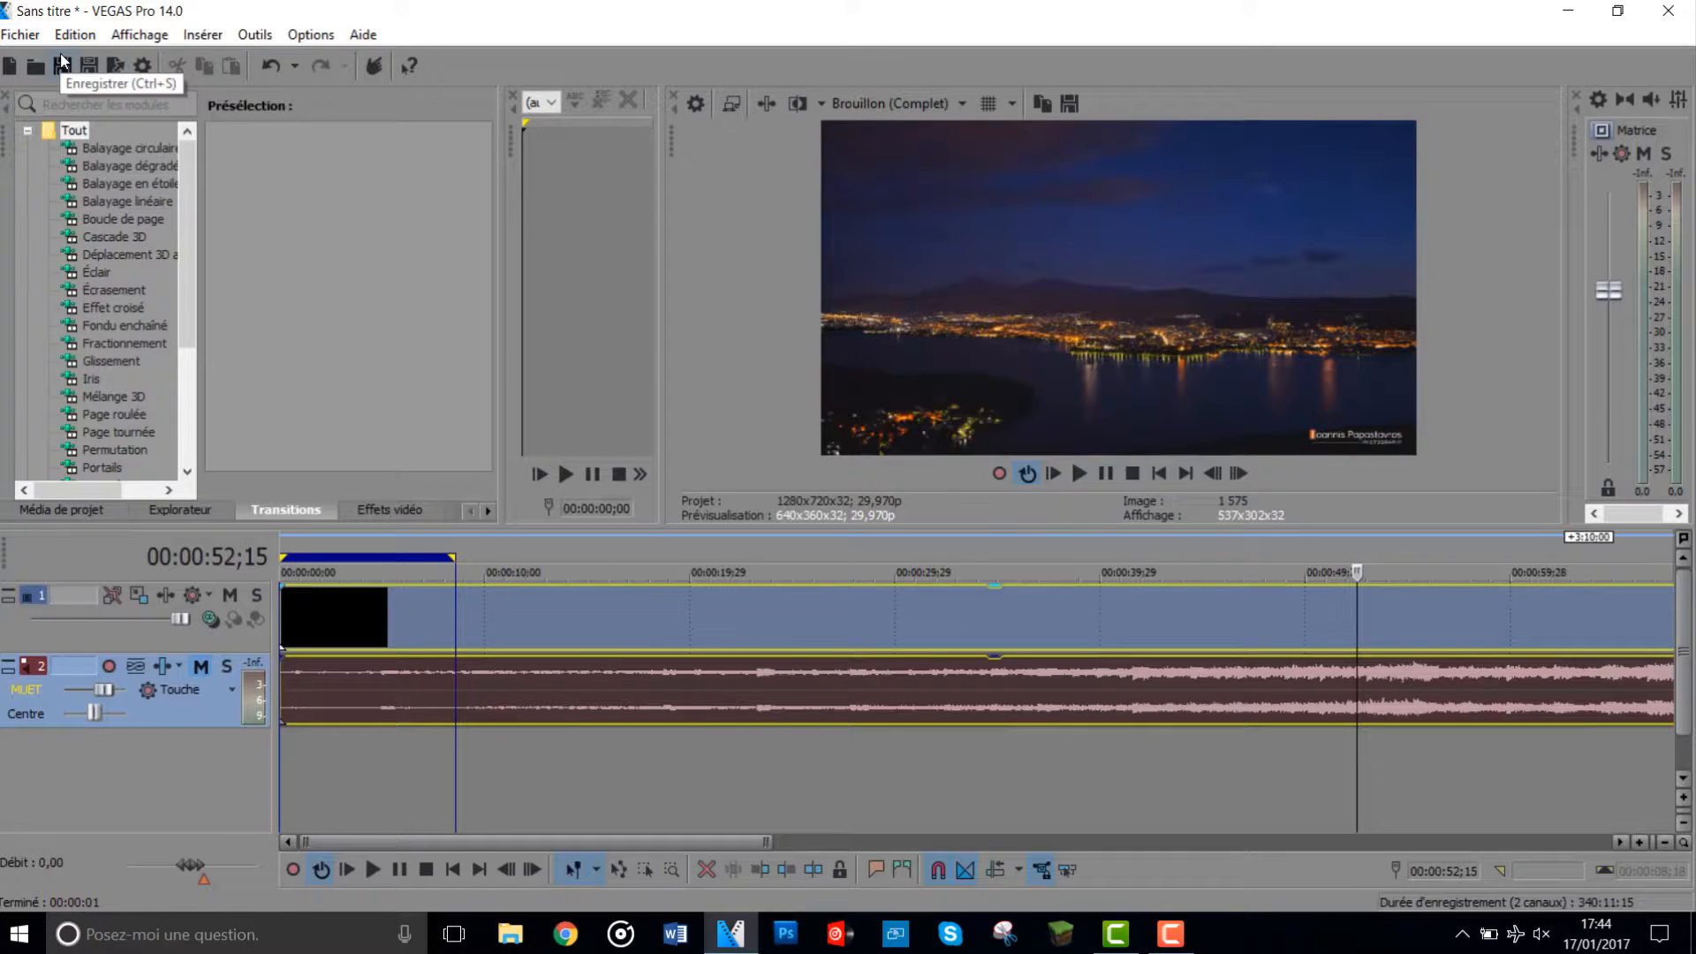
- Look through the output formats offered for rendering the project, then close the render settings
{"action": "left_click", "coordinate": [114, 66]}
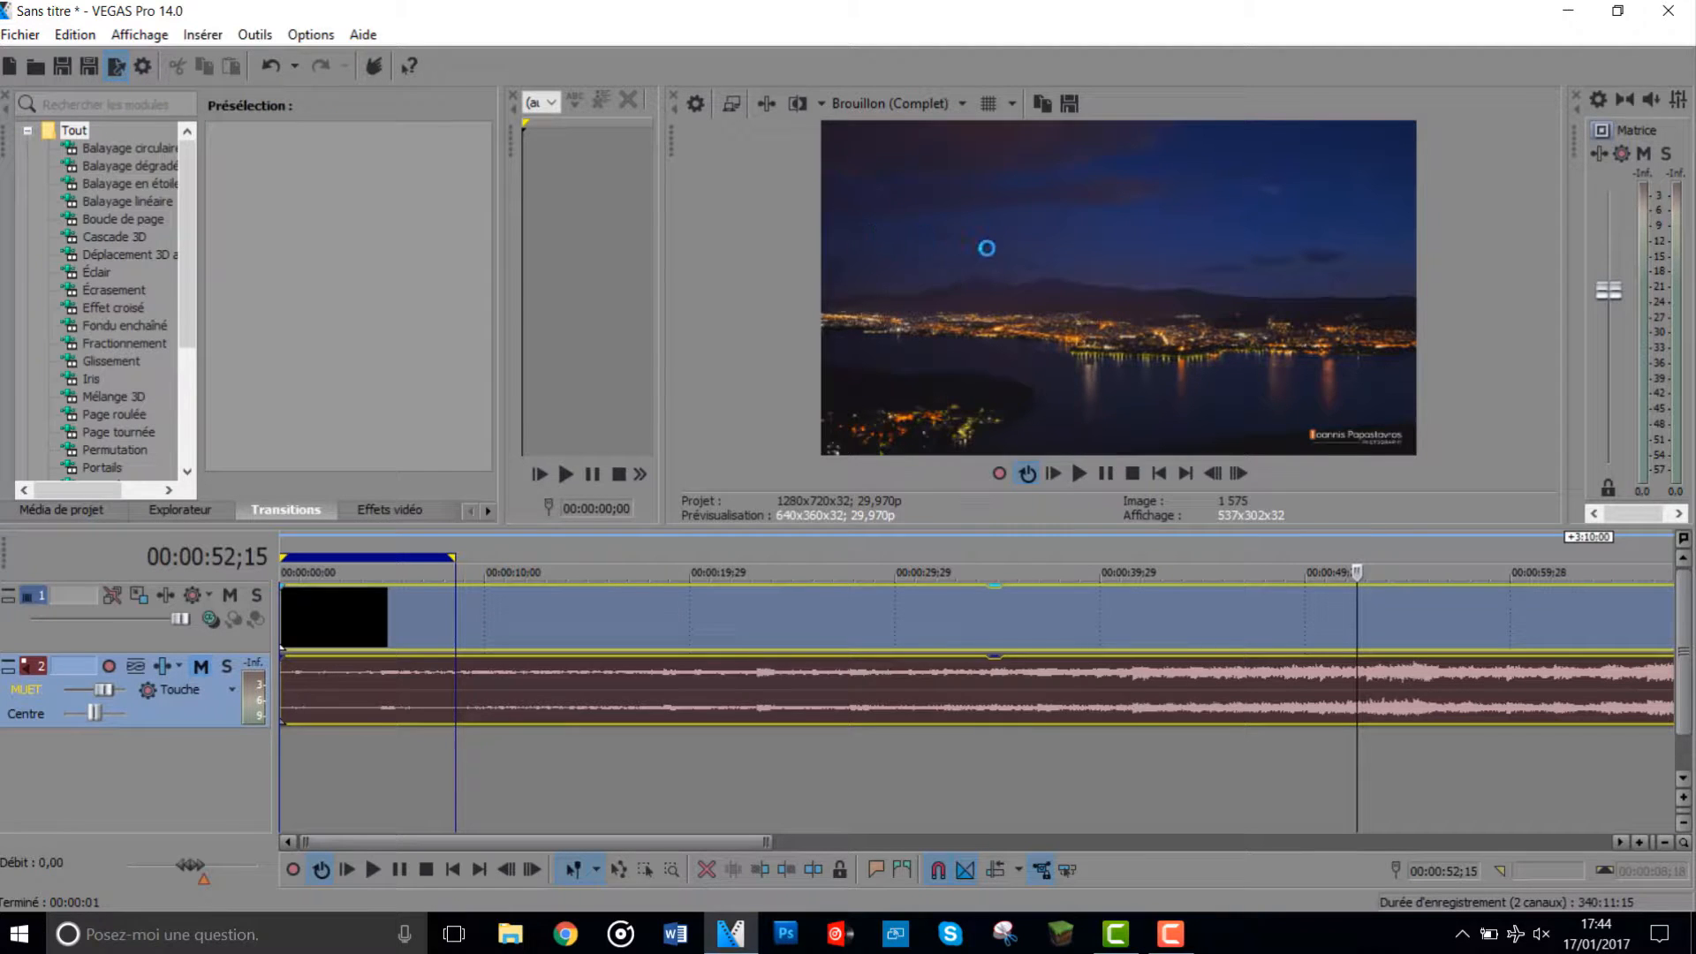
{"action": "scroll", "coordinate": [615, 522], "scroll_direction": "down", "scroll_amount": 4}
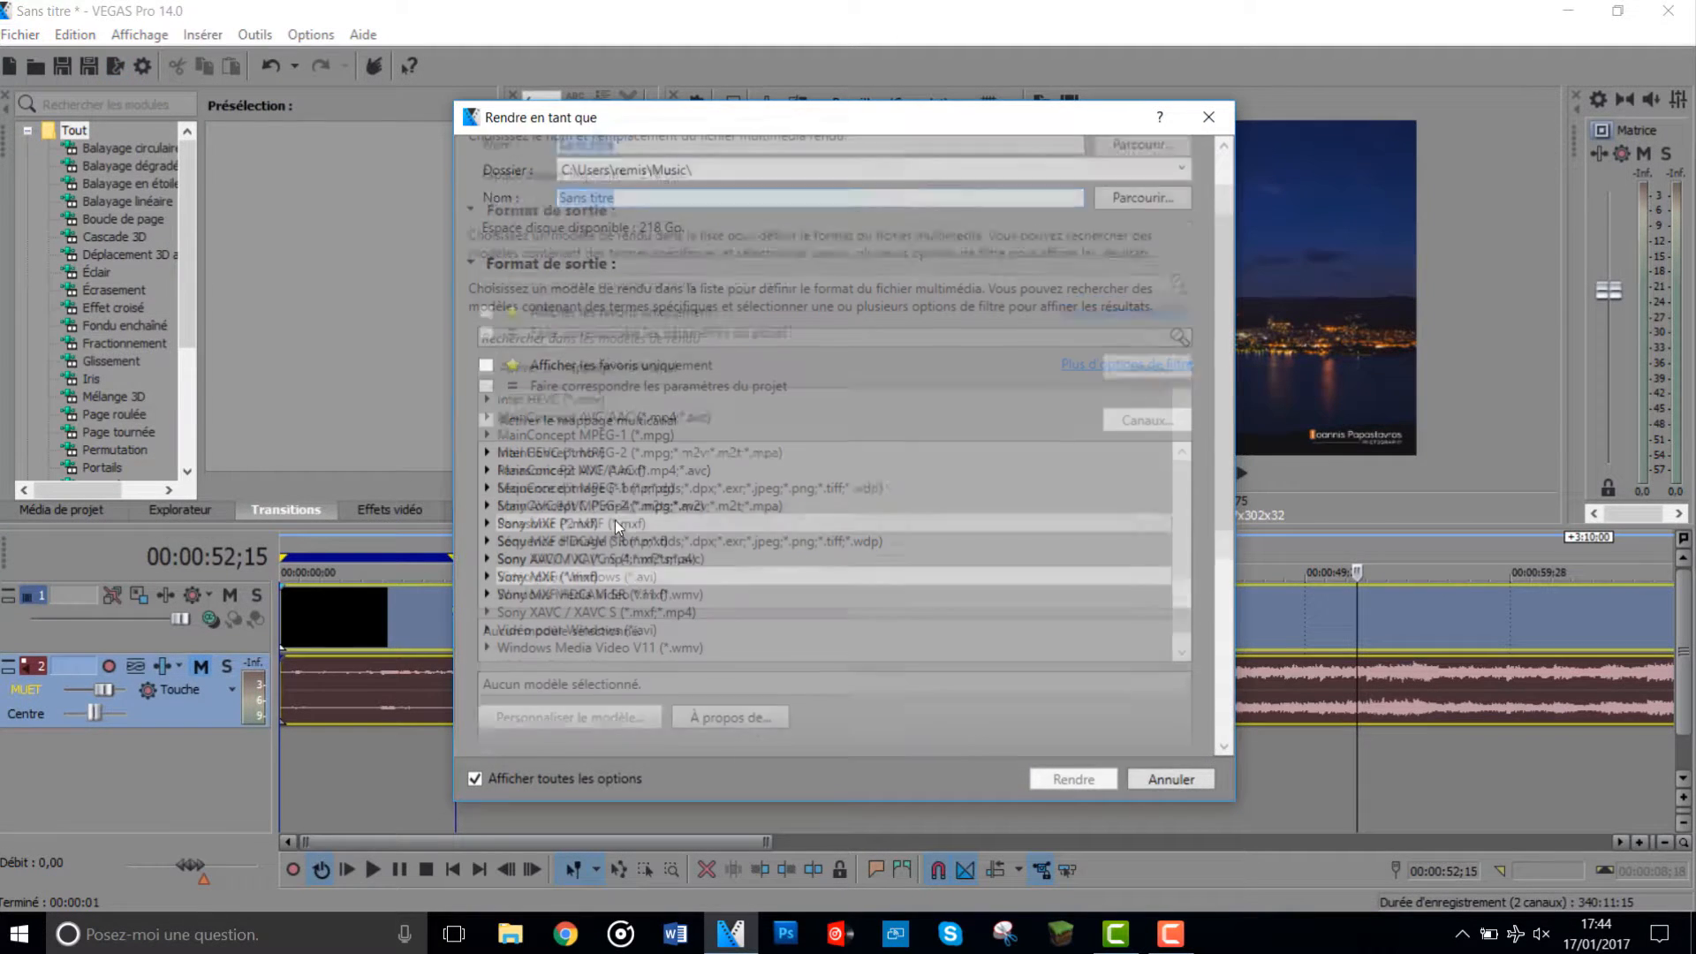
{"action": "scroll", "coordinate": [762, 411], "scroll_direction": "up", "scroll_amount": 4}
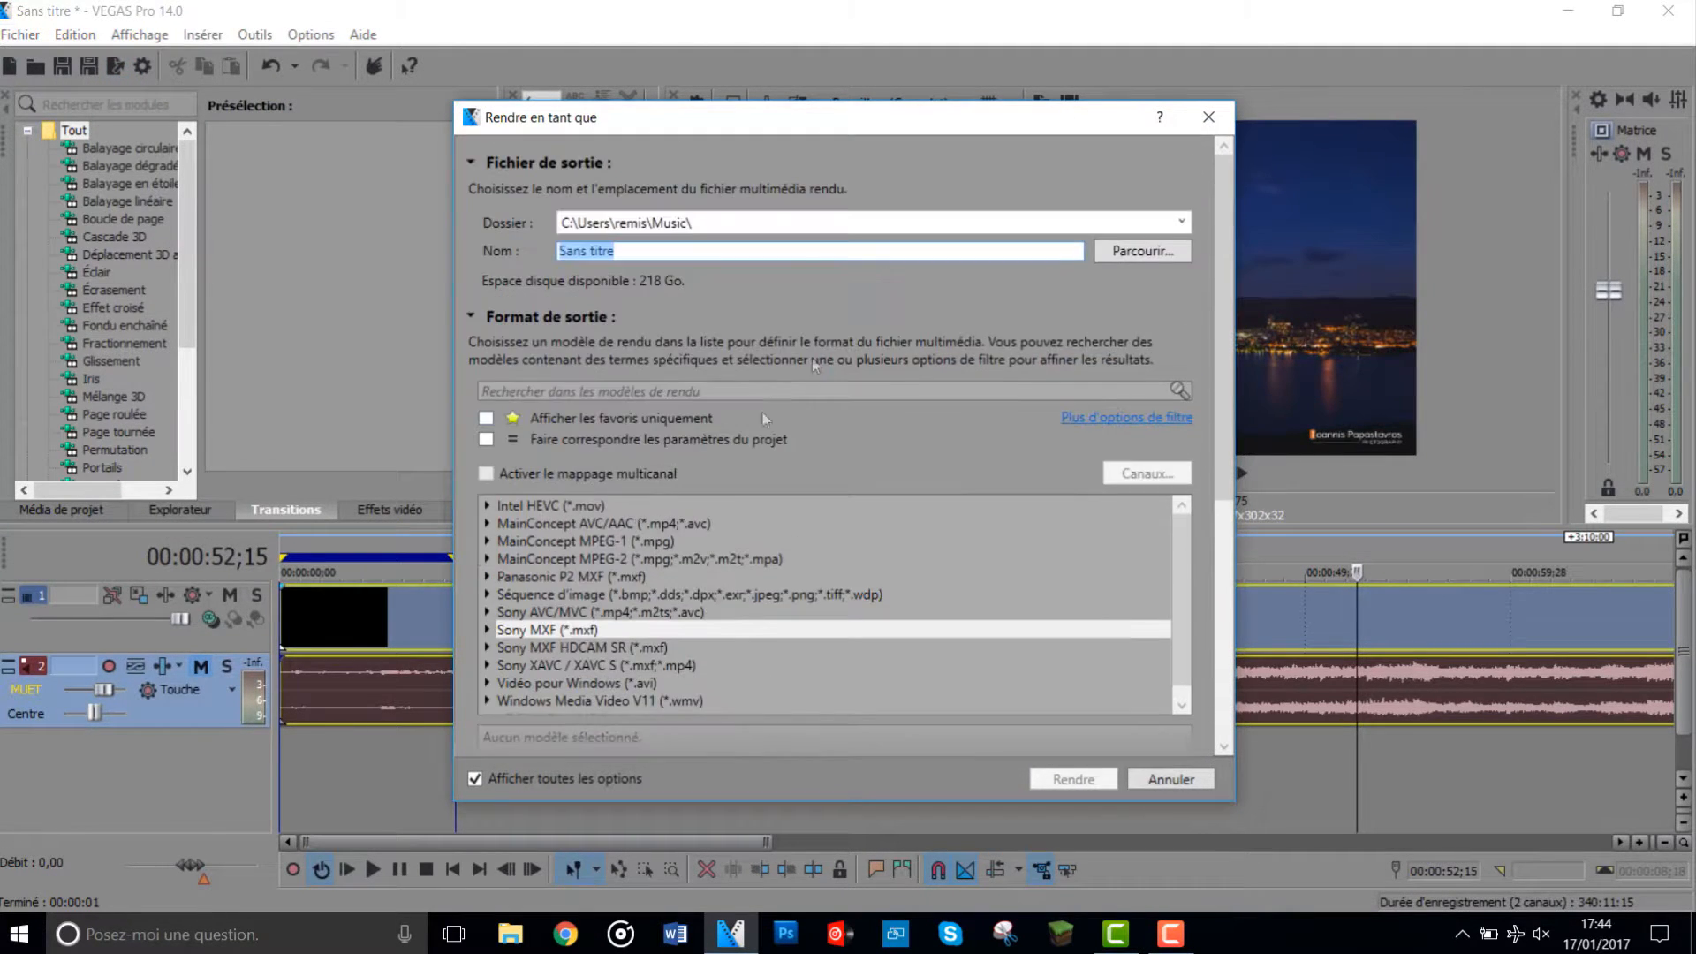
{"action": "left_click", "coordinate": [1209, 116]}
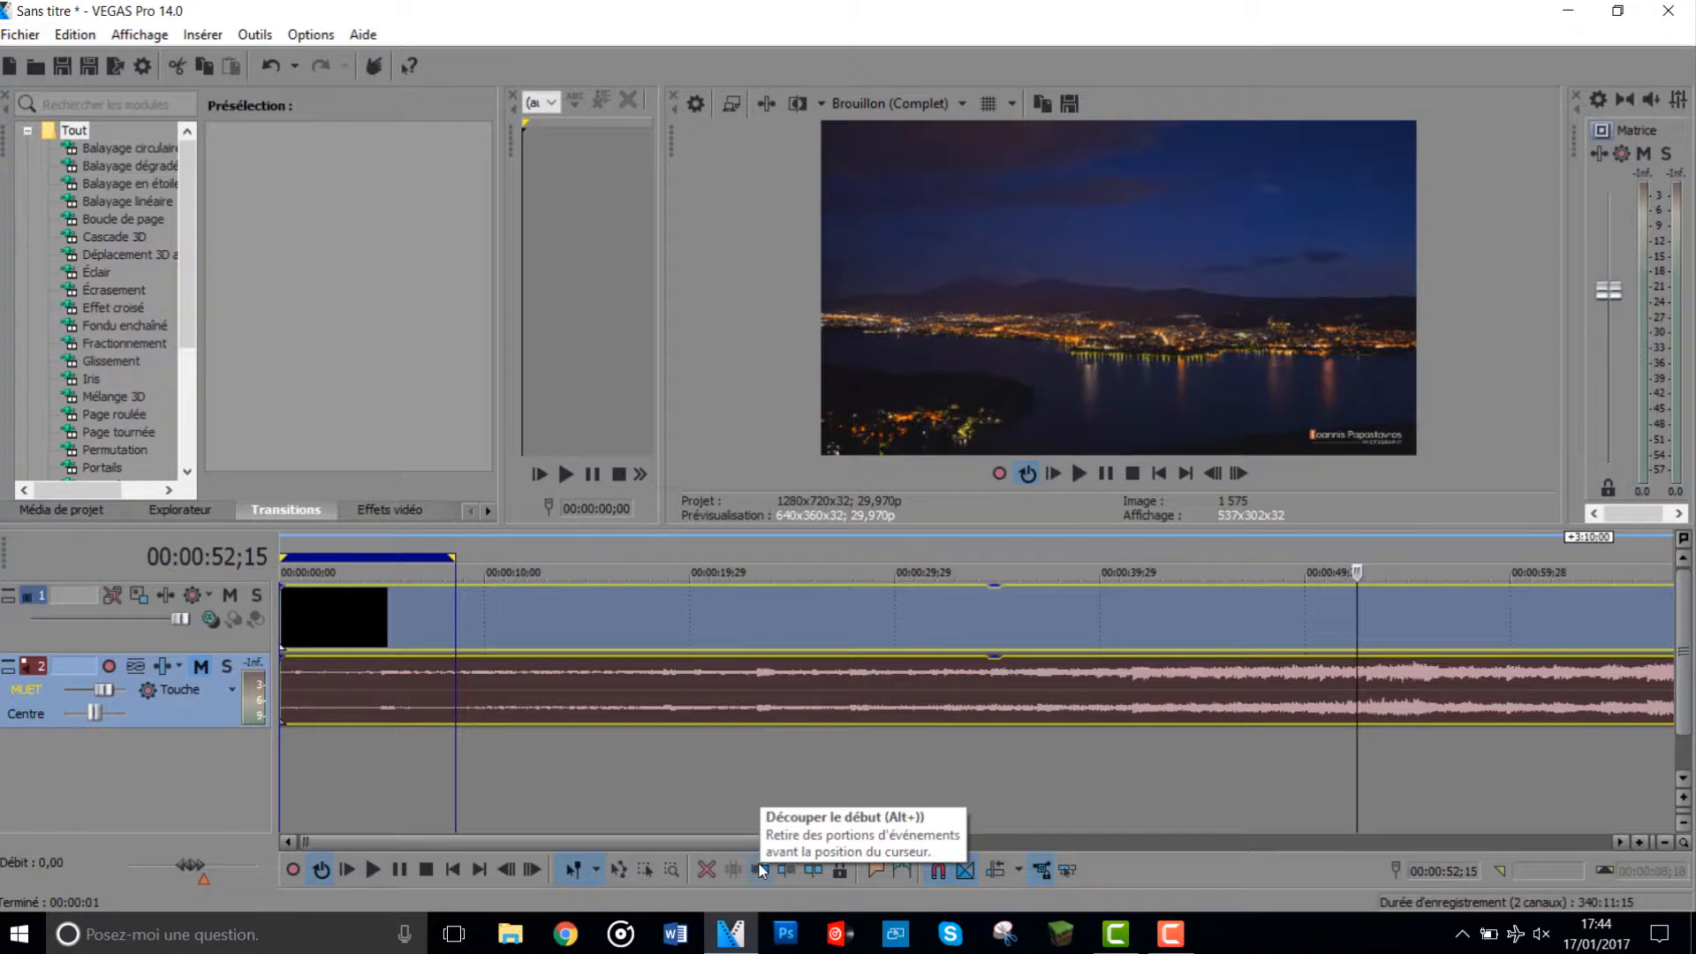
- Trim the start of the video at 00:00:03;02 and its end at 00:03:02;09
{"action": "left_click", "coordinate": [344, 628]}
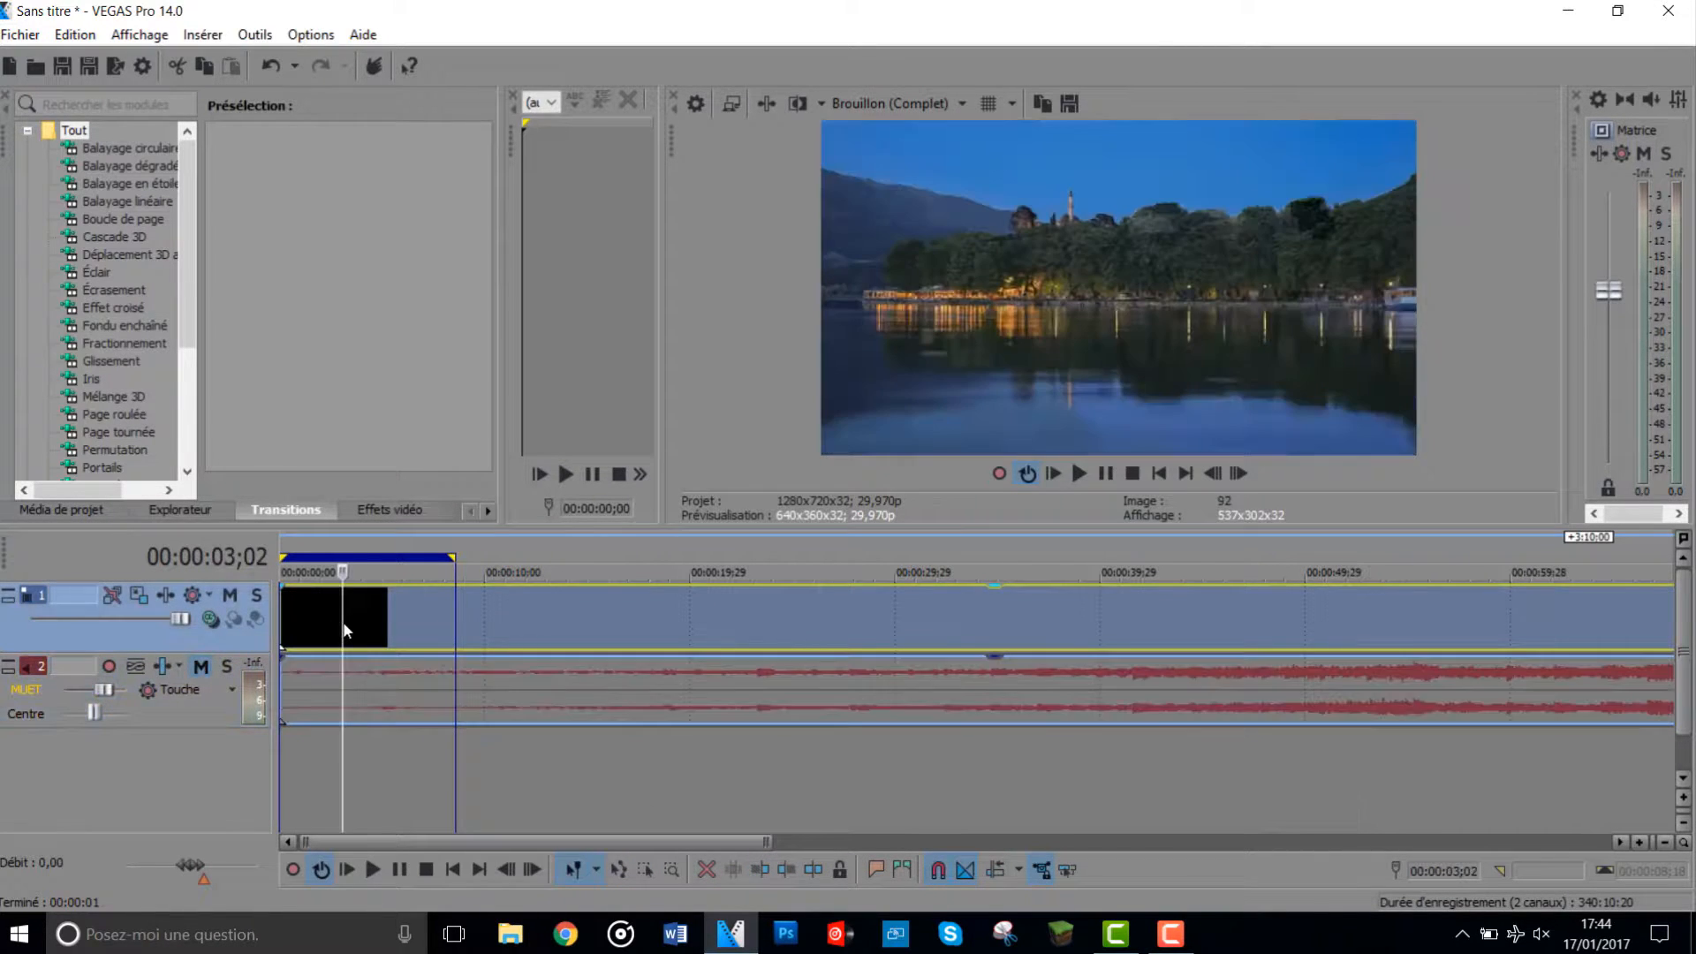
{"action": "left_click", "coordinate": [760, 870]}
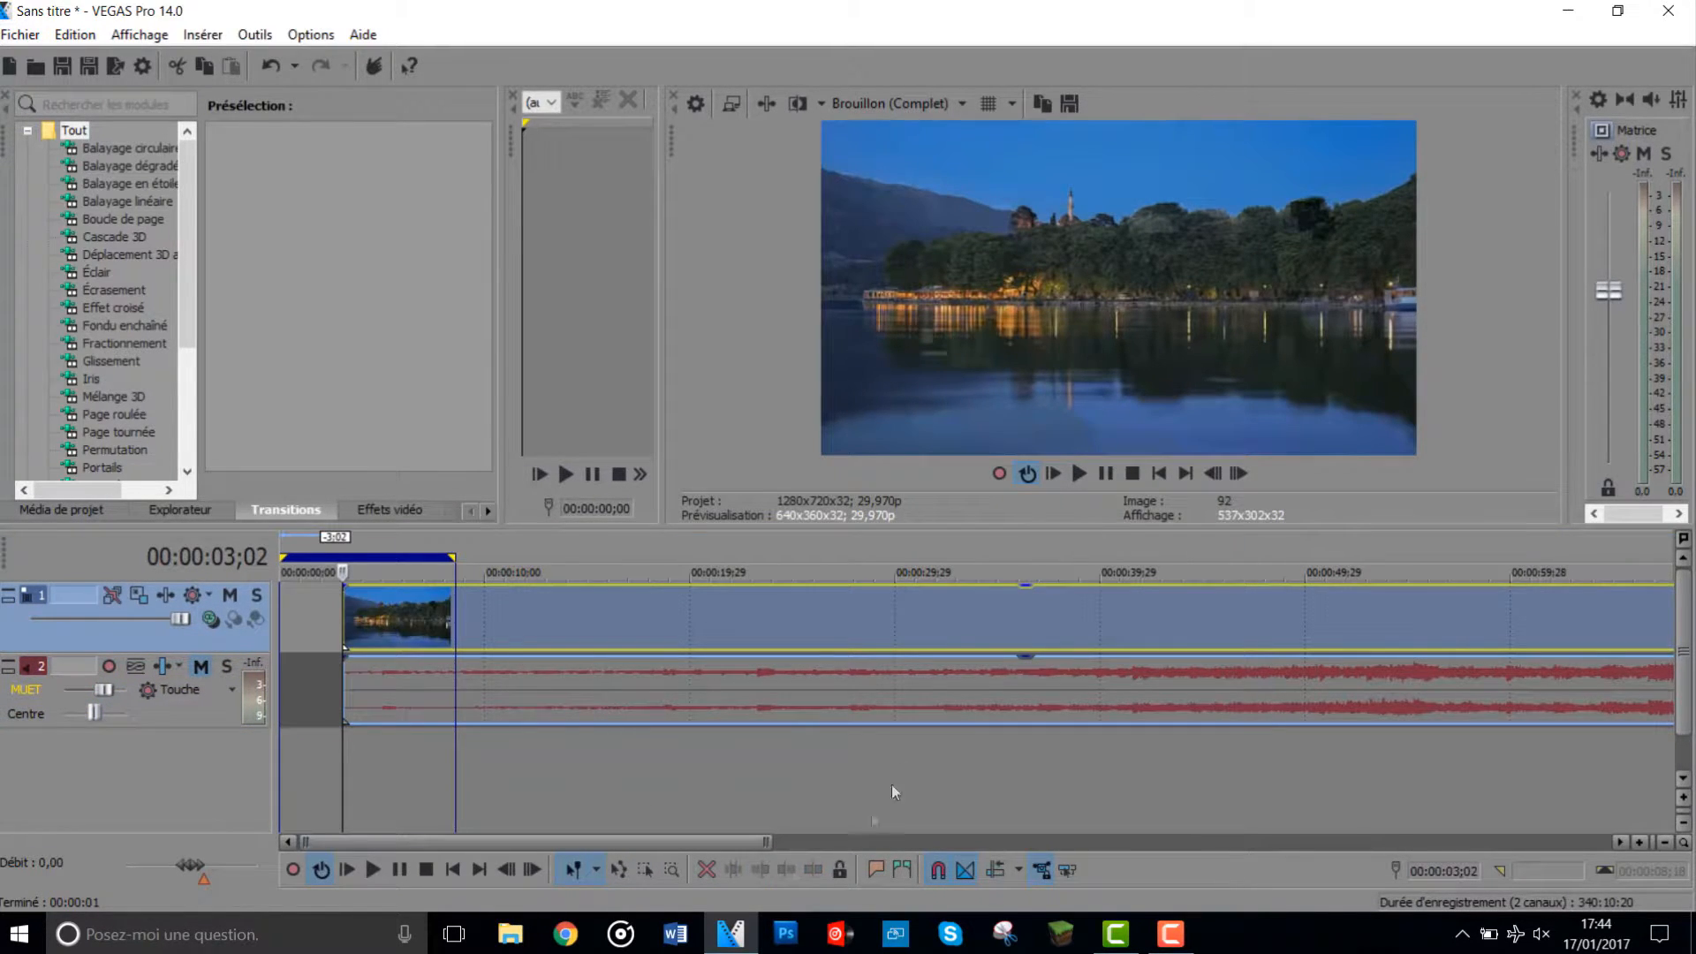
{"action": "scroll", "coordinate": [1116, 604], "scroll_direction": "down", "scroll_amount": 5}
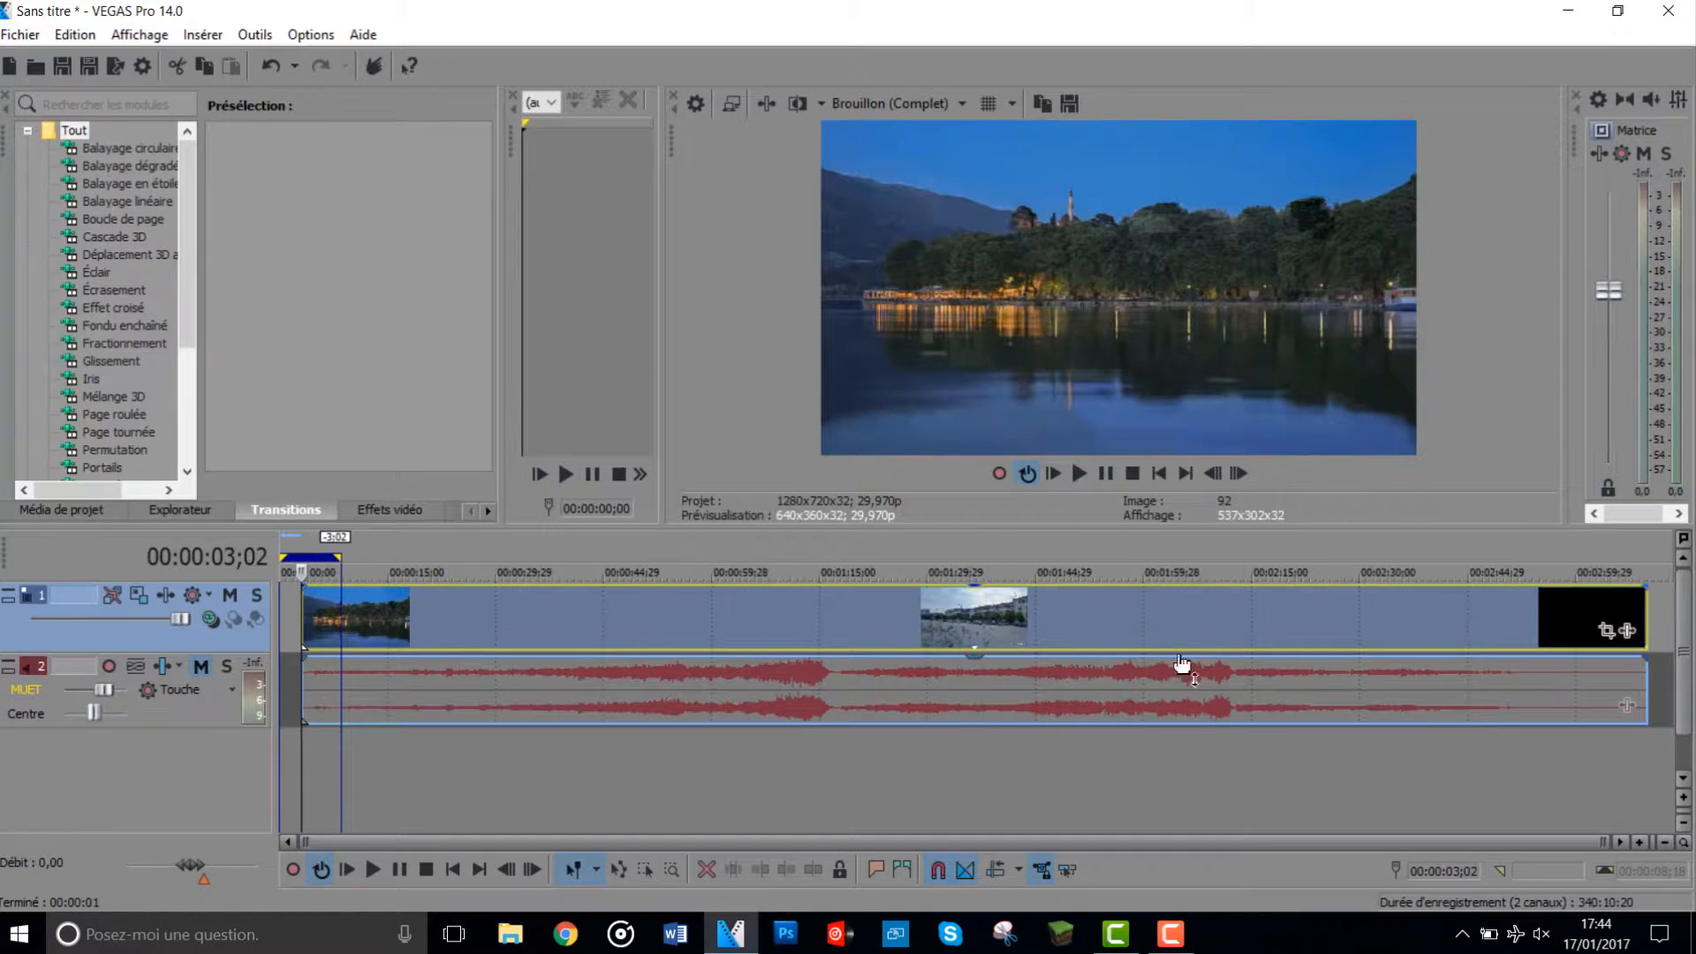
{"action": "left_click", "coordinate": [1592, 609]}
{"action": "left_click", "coordinate": [788, 871]}
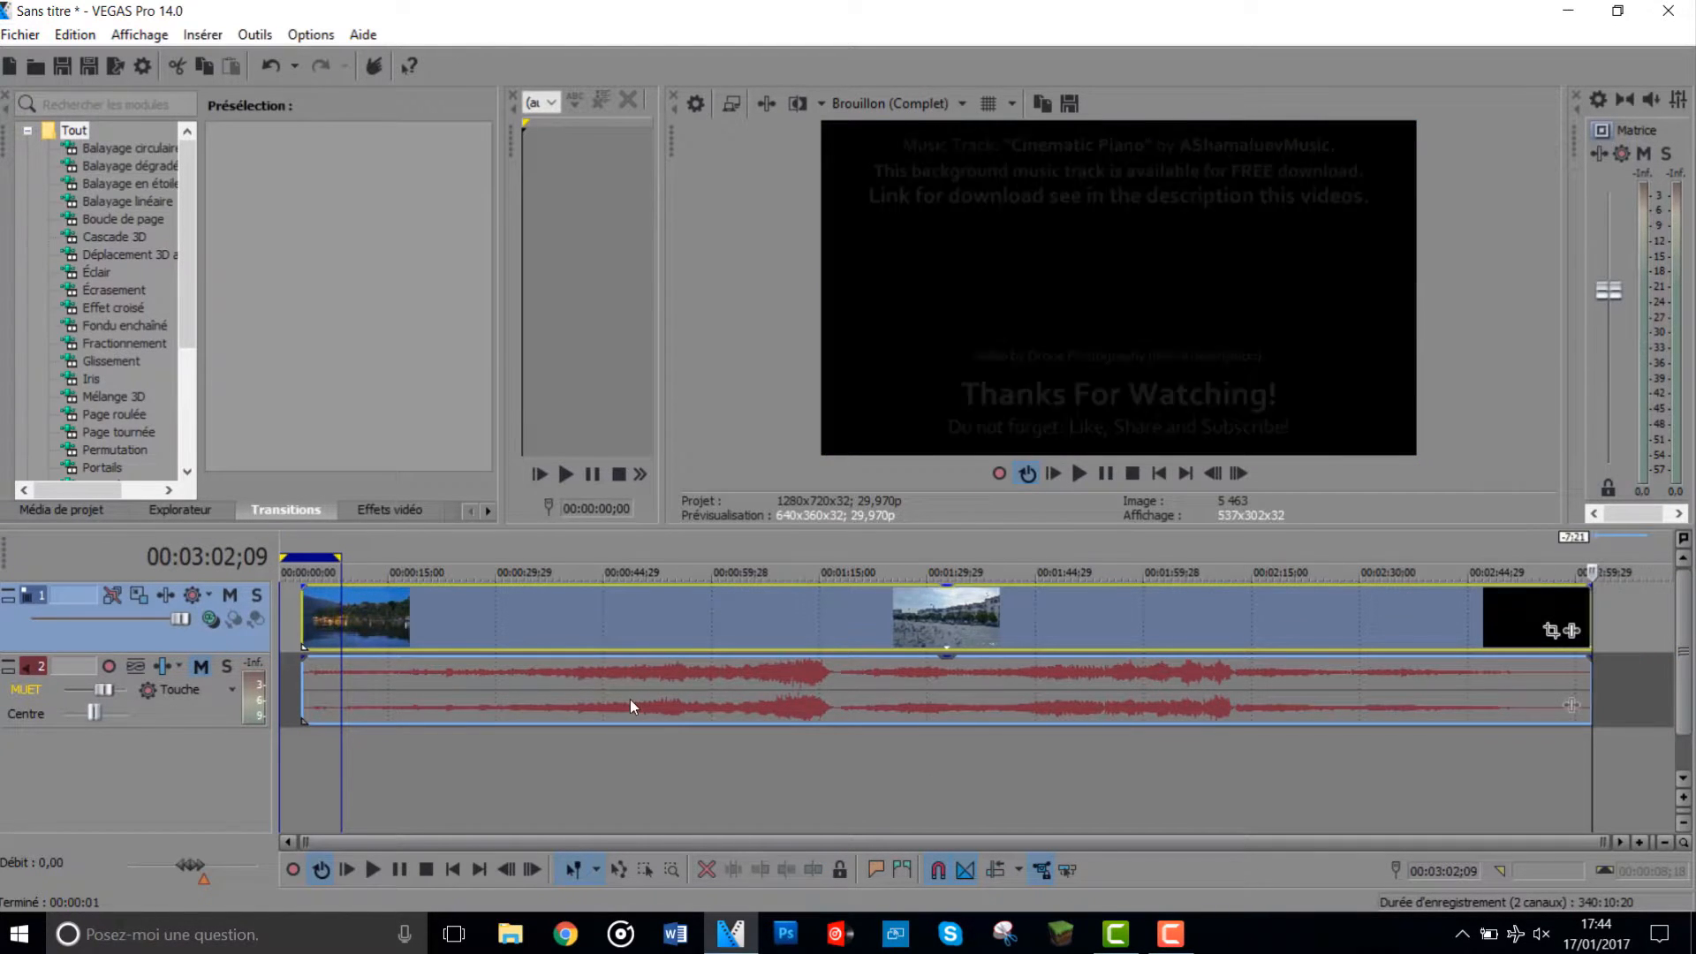
- Split the trimmed video and its audio at 00:01:10;01
{"action": "left_click", "coordinate": [784, 742]}
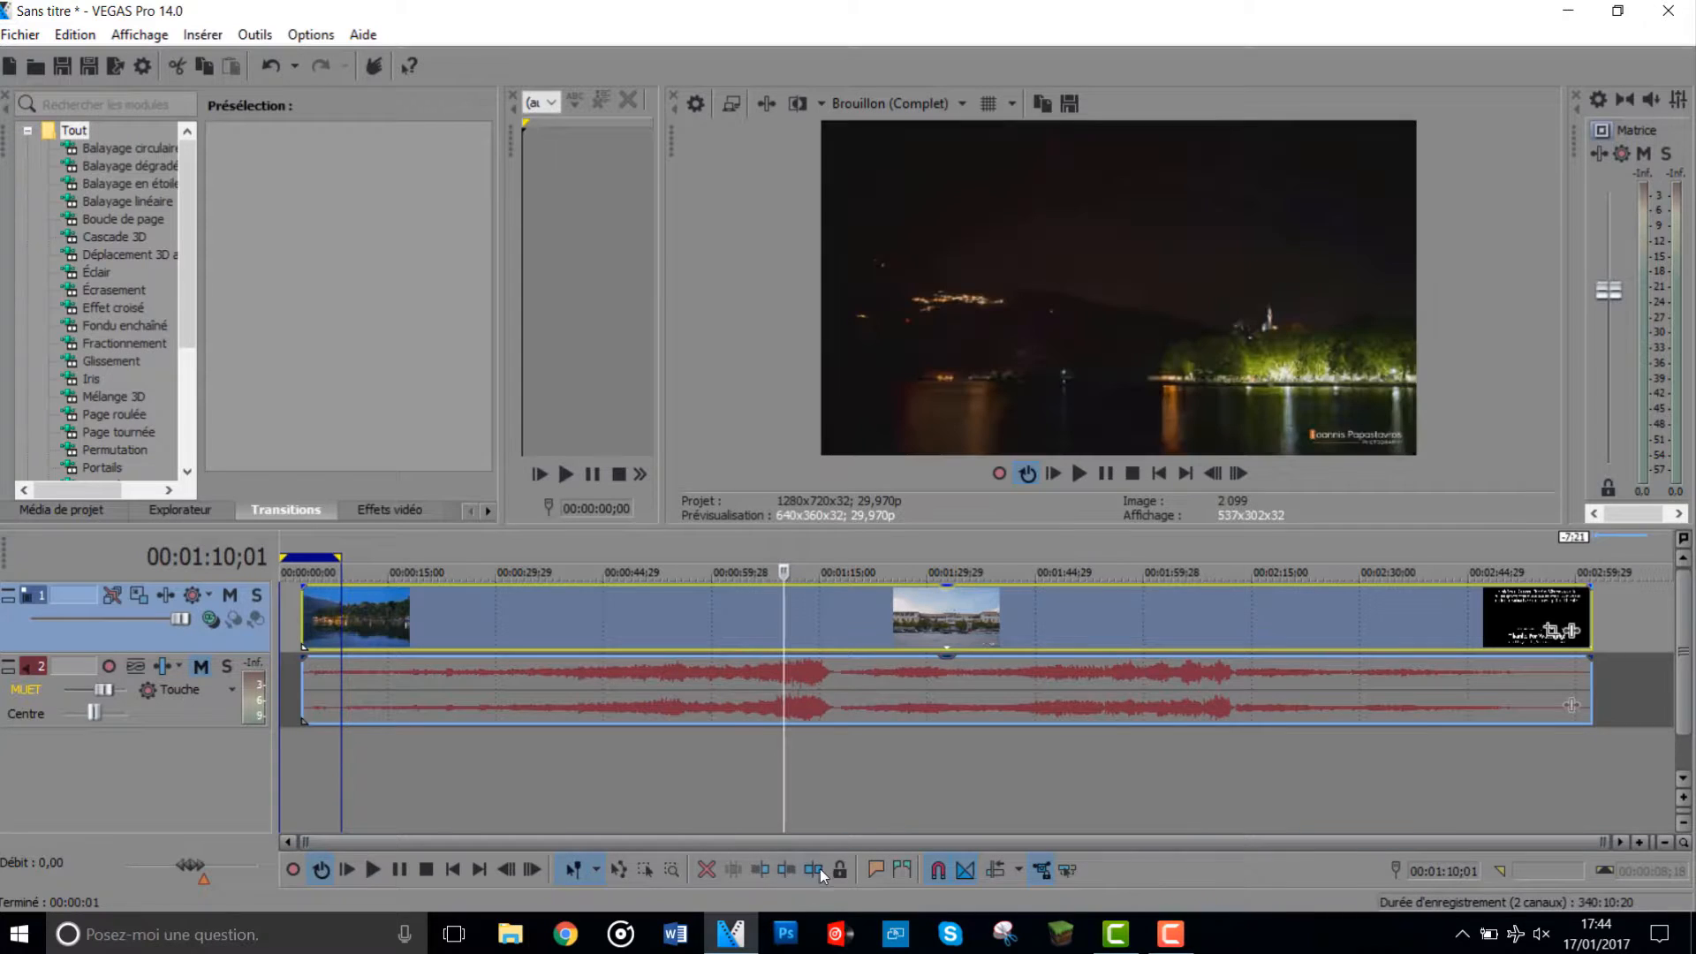
{"action": "left_click", "coordinate": [813, 869]}
{"action": "left_click_drag", "start_coordinate": [824, 623], "coordinate": [751, 502]}
{"action": "left_click_drag", "start_coordinate": [803, 614], "coordinate": [806, 635]}
{"action": "left_click_drag", "start_coordinate": [954, 630], "coordinate": [872, 624]}
- Split the second part at 00:01:22;11 and delete the short middle piece between the two cuts
{"action": "left_click", "coordinate": [873, 623]}
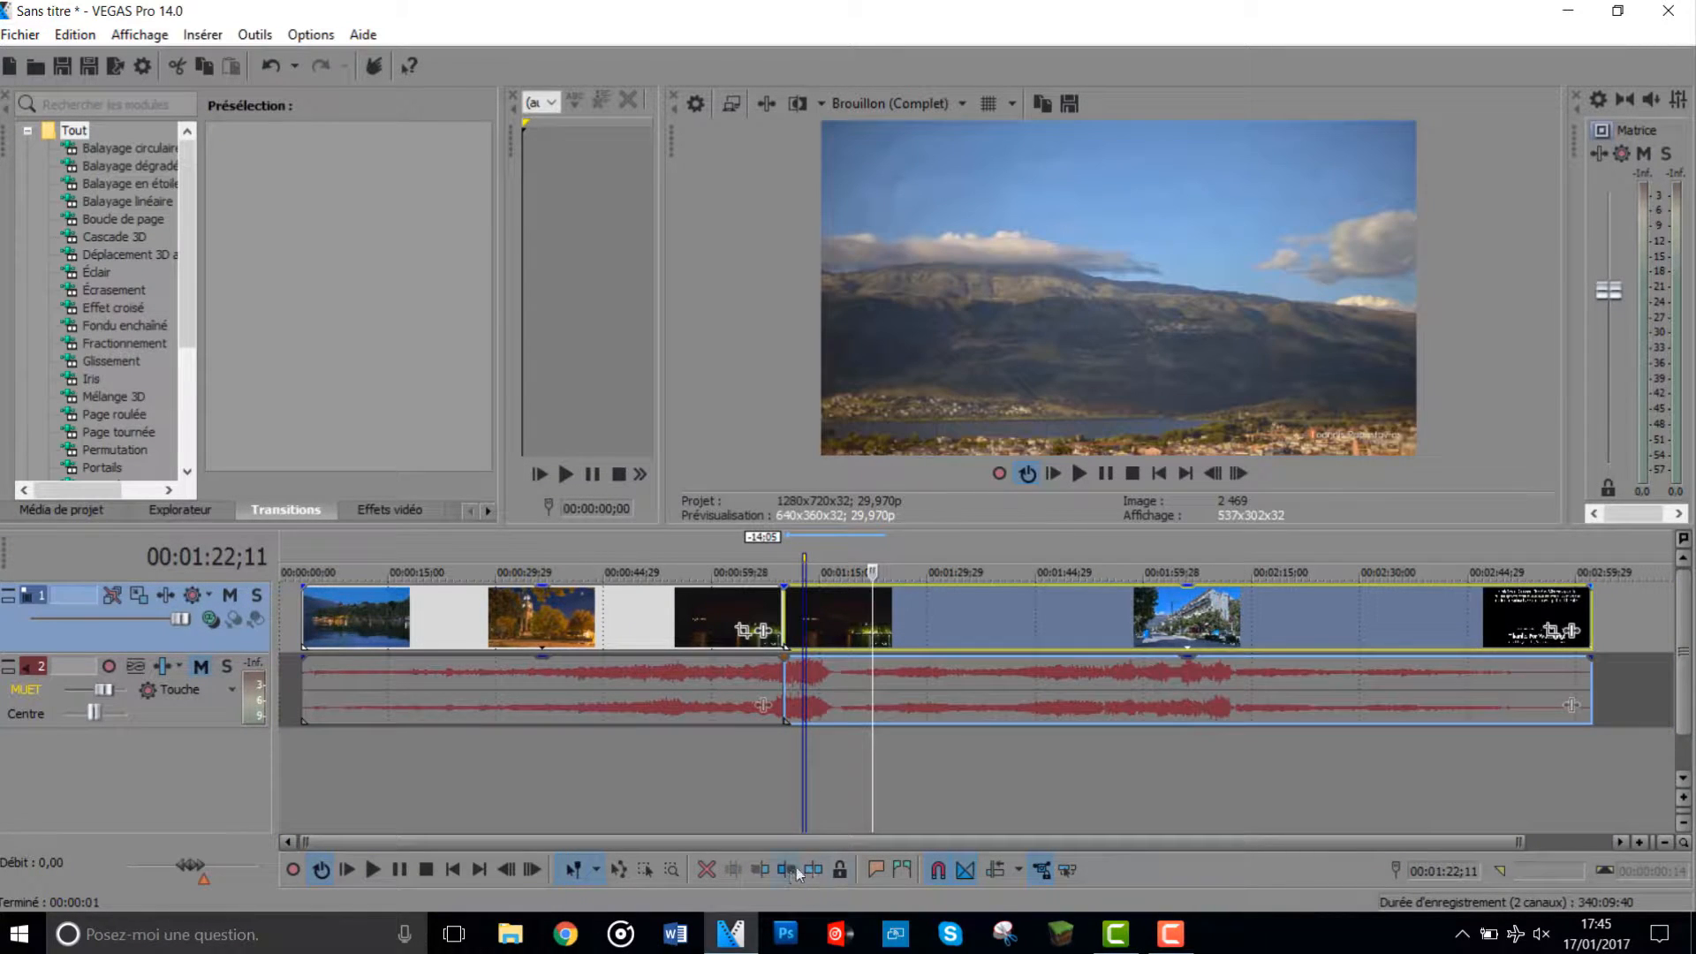
{"action": "left_click", "coordinate": [816, 868]}
{"action": "left_click", "coordinate": [823, 599]}
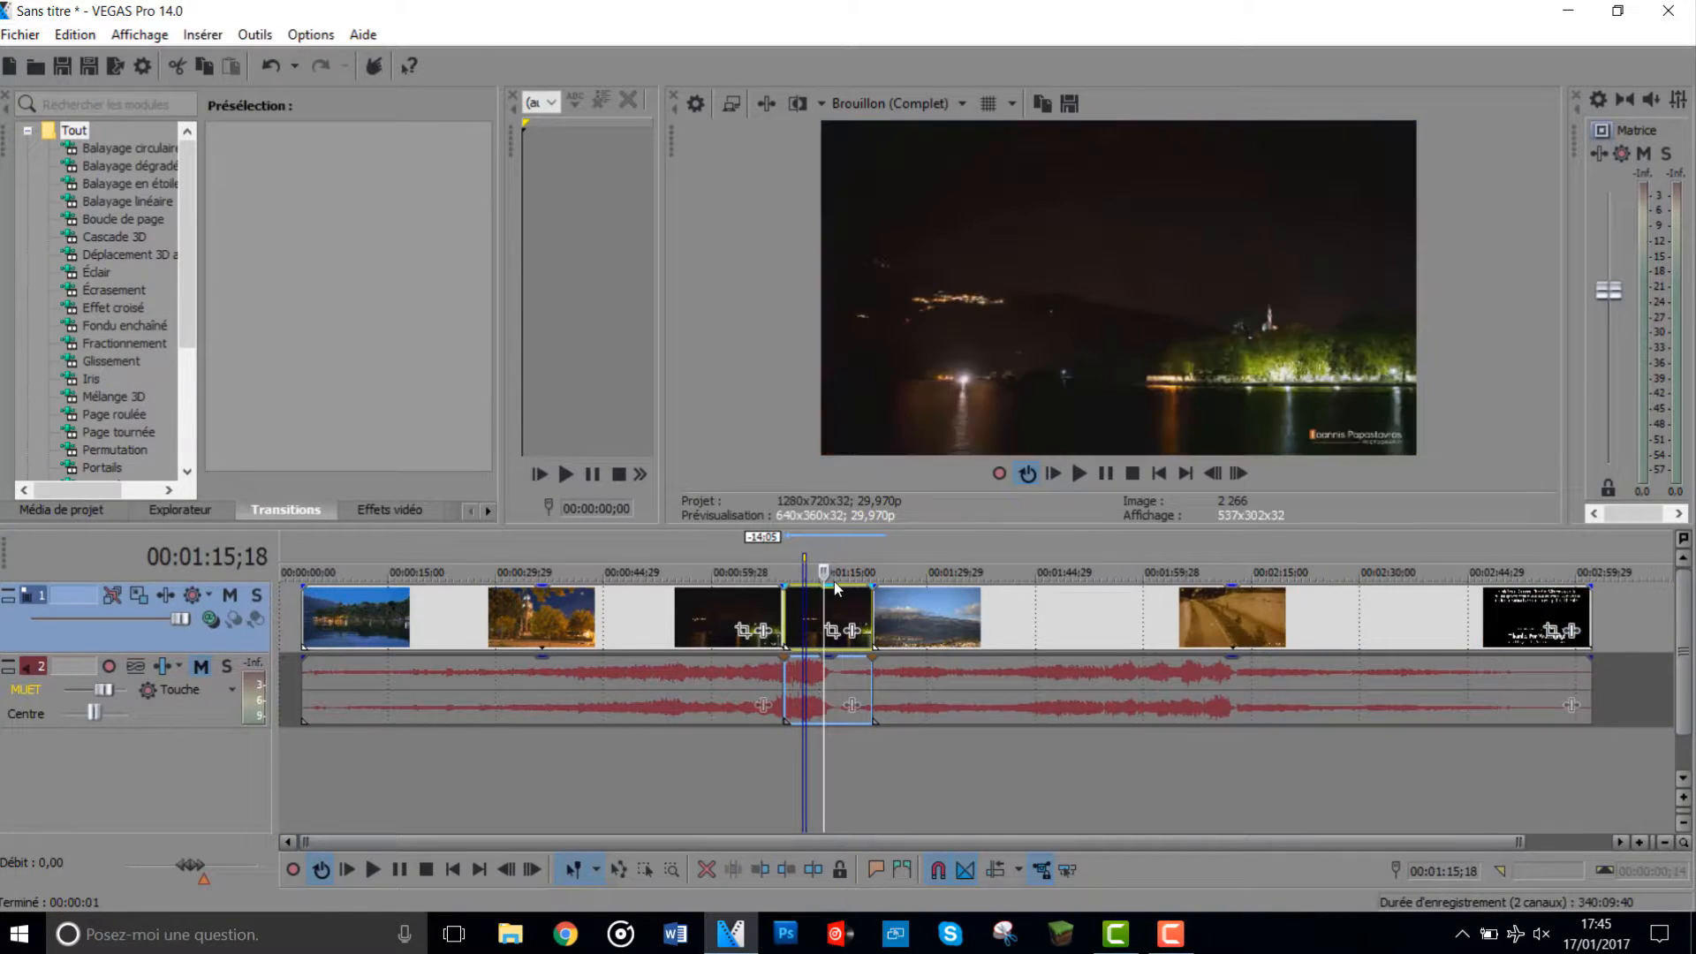
{"action": "key", "text": "Delete"}
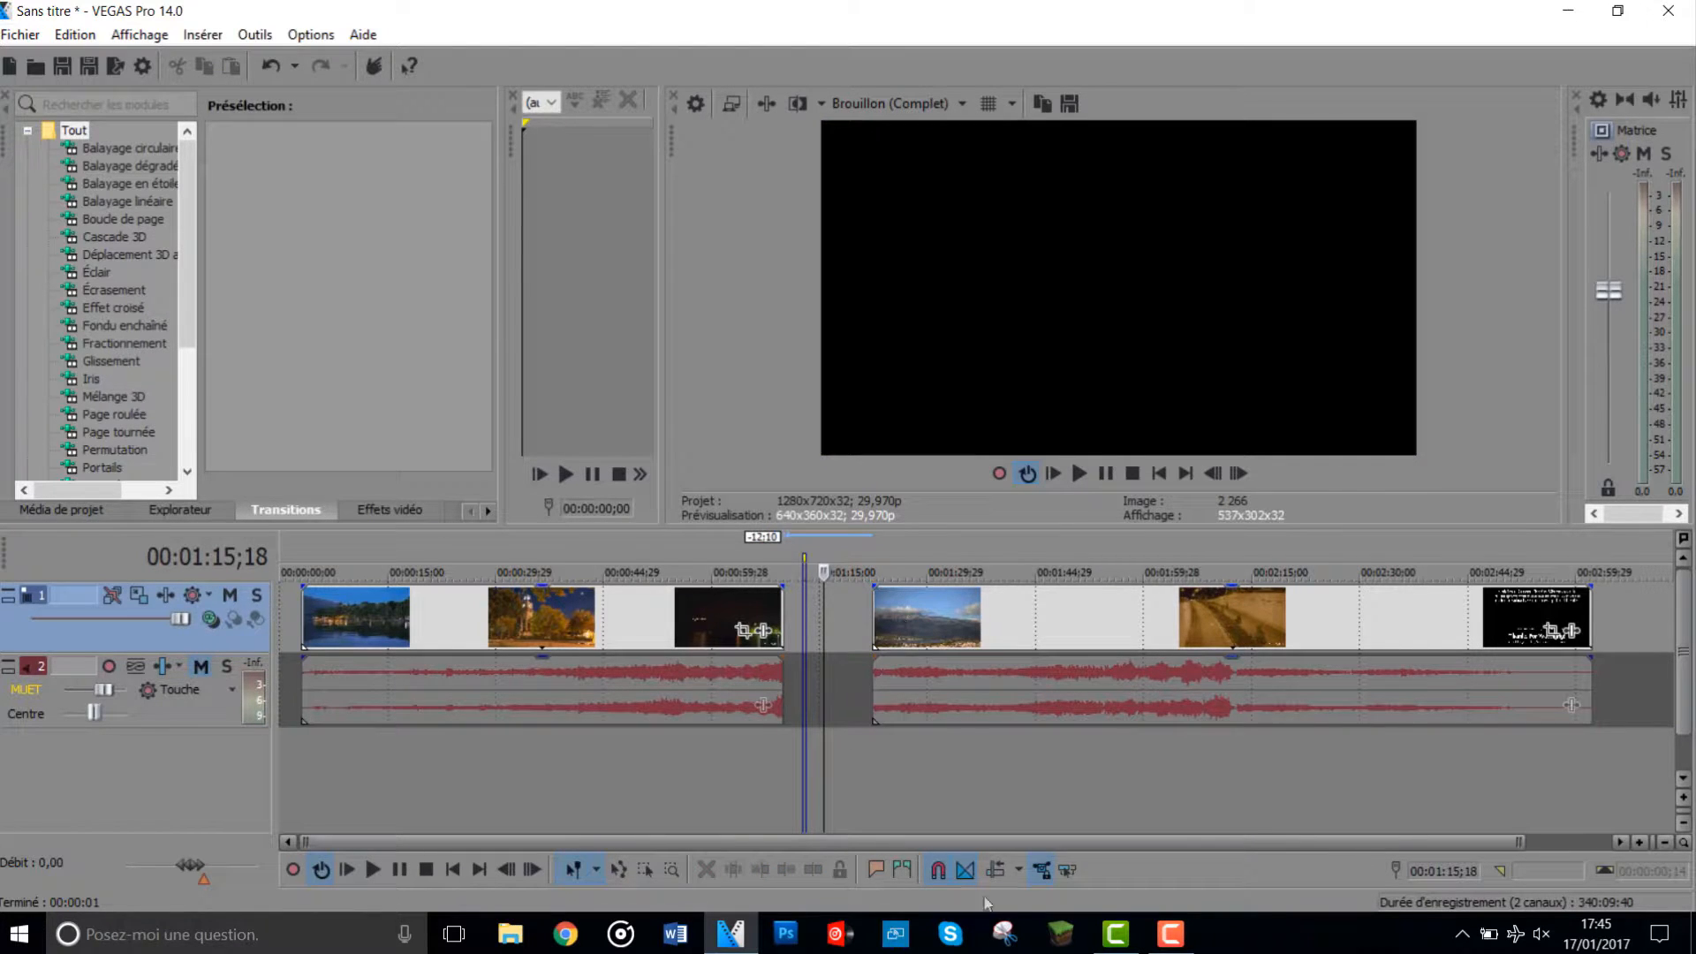
- Insert a marker at 00:01:15;18, move it to 00:01:39;18 and jump the cursor to it
{"action": "left_click", "coordinate": [875, 866]}
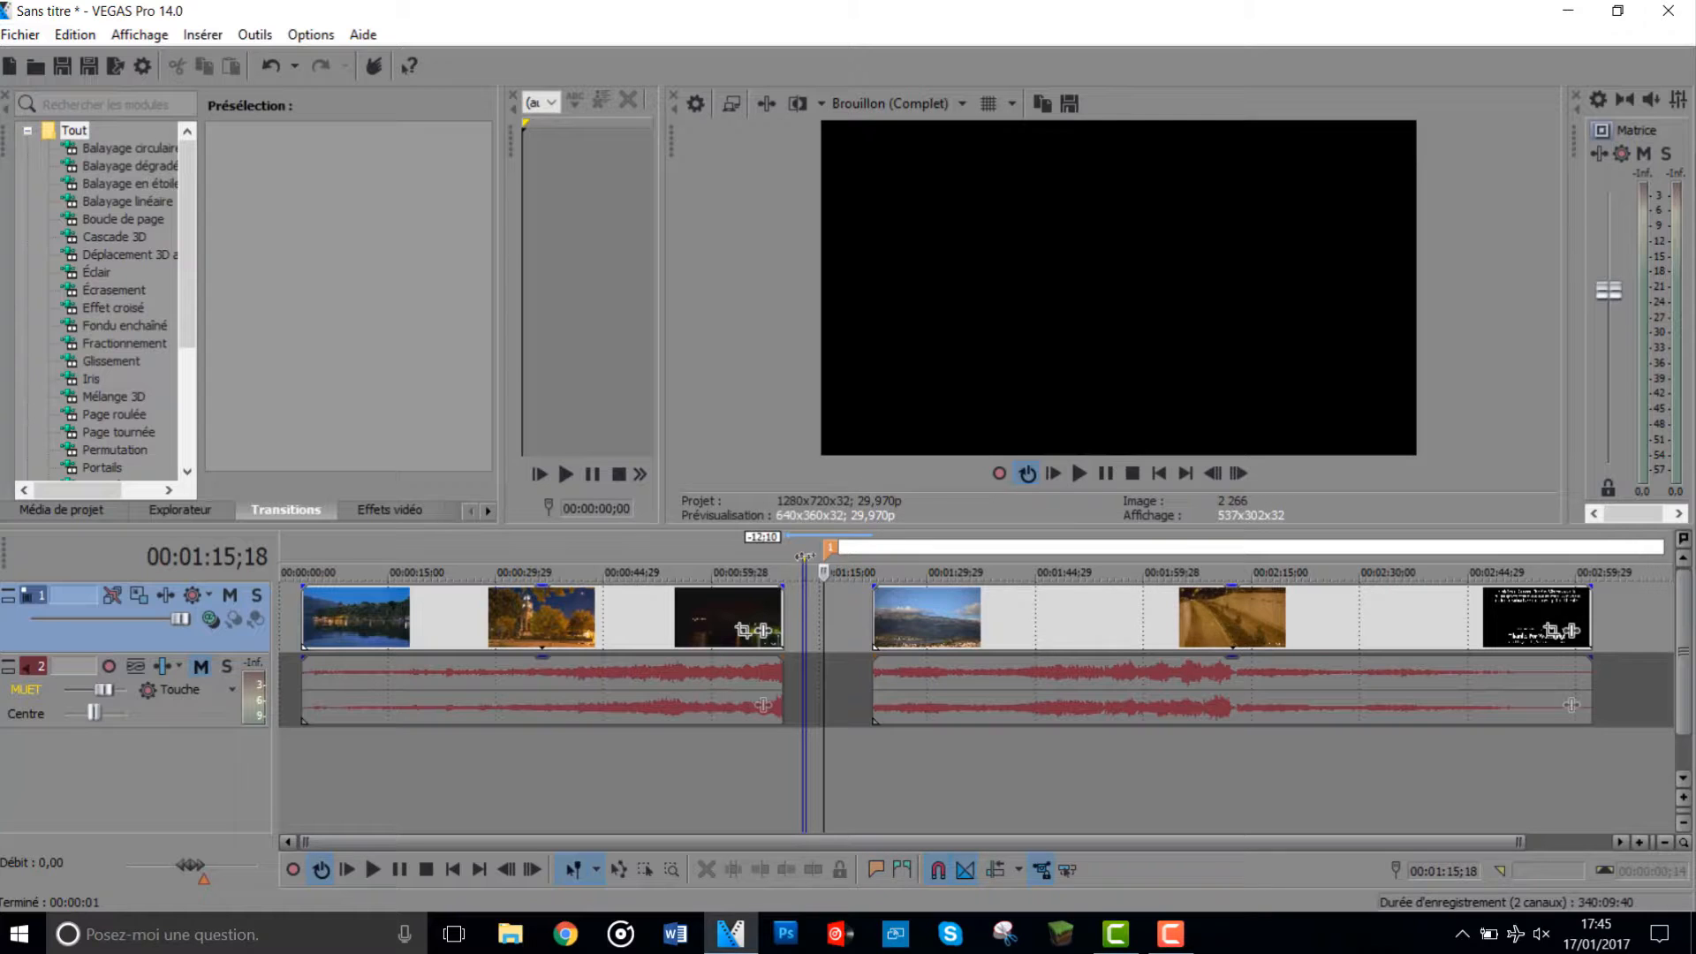
{"action": "mouse_move", "coordinate": [837, 550]}
{"action": "left_mouse_down"}
{"action": "mouse_move", "coordinate": [1015, 530]}
{"action": "mouse_move", "coordinate": [1004, 546]}
{"action": "left_mouse_up"}
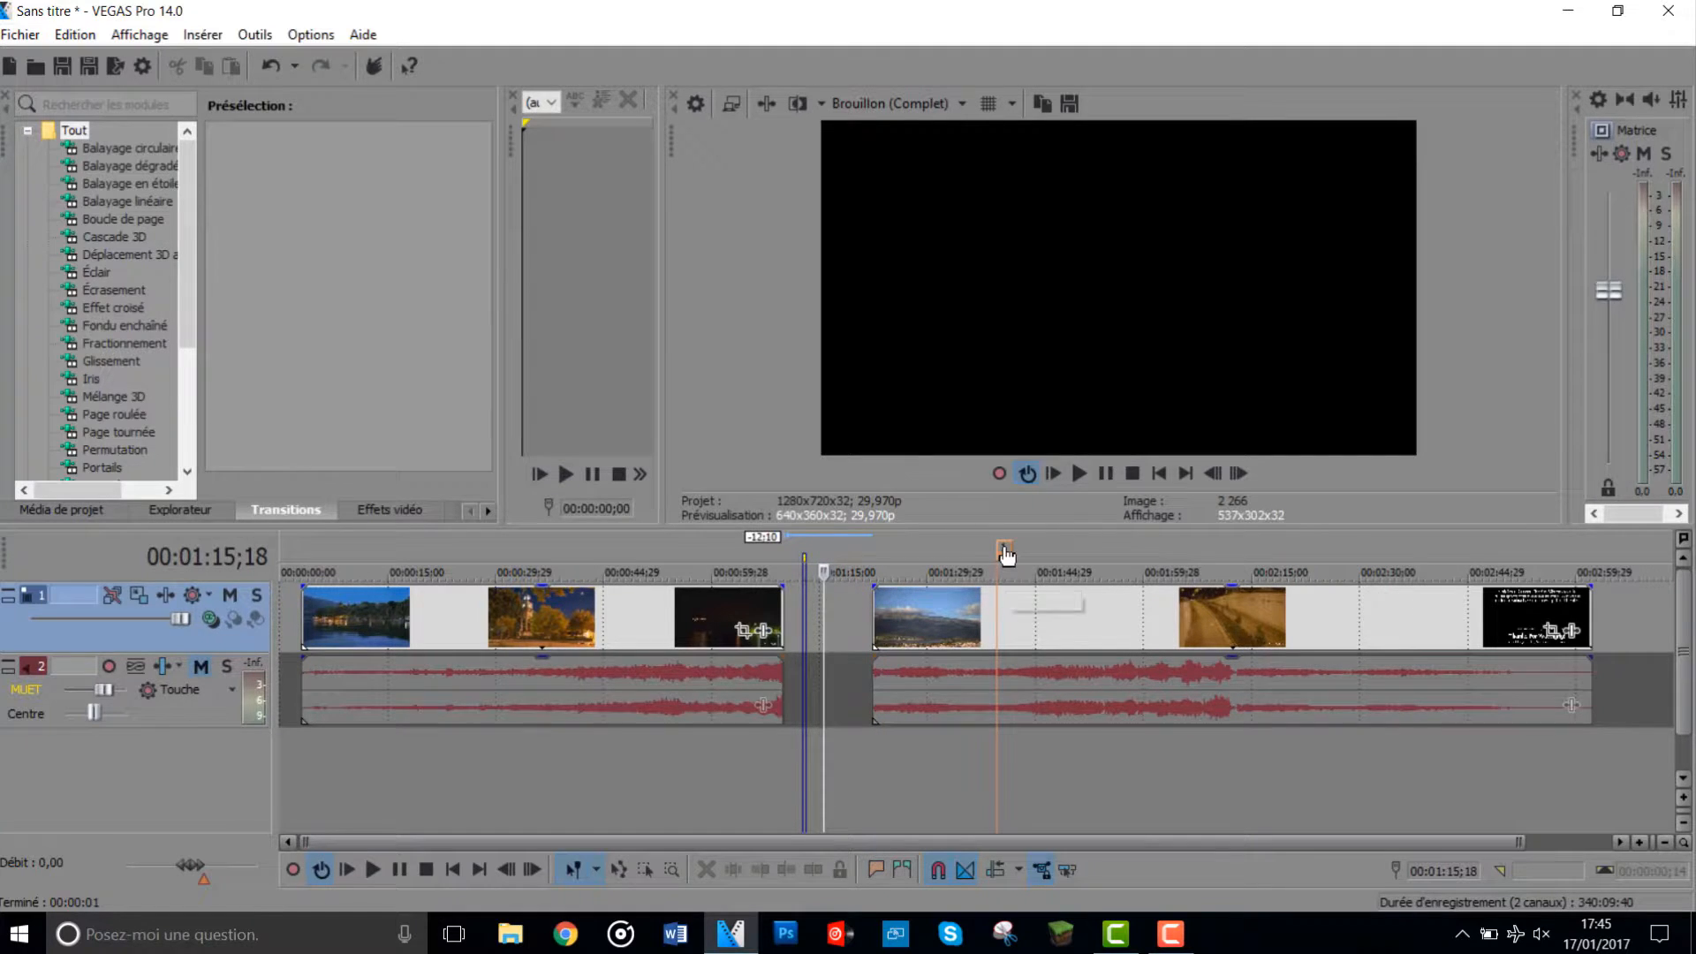
{"action": "left_click", "coordinate": [1006, 552]}
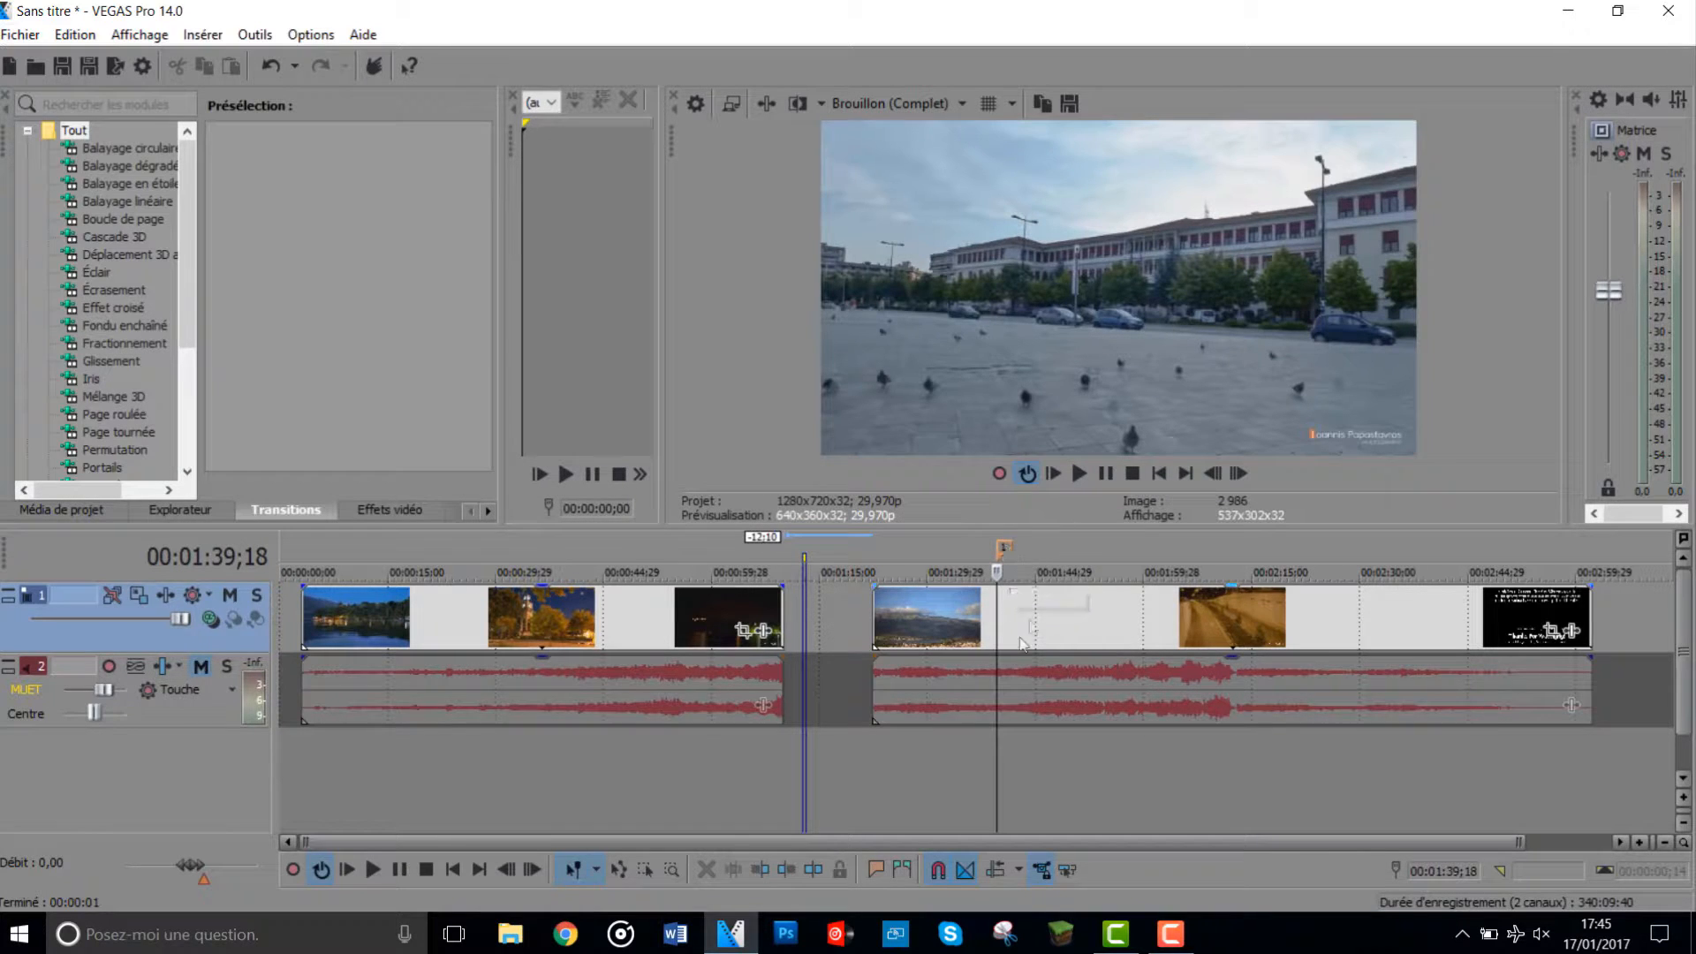
- Play the preview briefly from the gap between the clips at 00:01:12;20 and stop it
{"action": "left_click", "coordinate": [804, 566]}
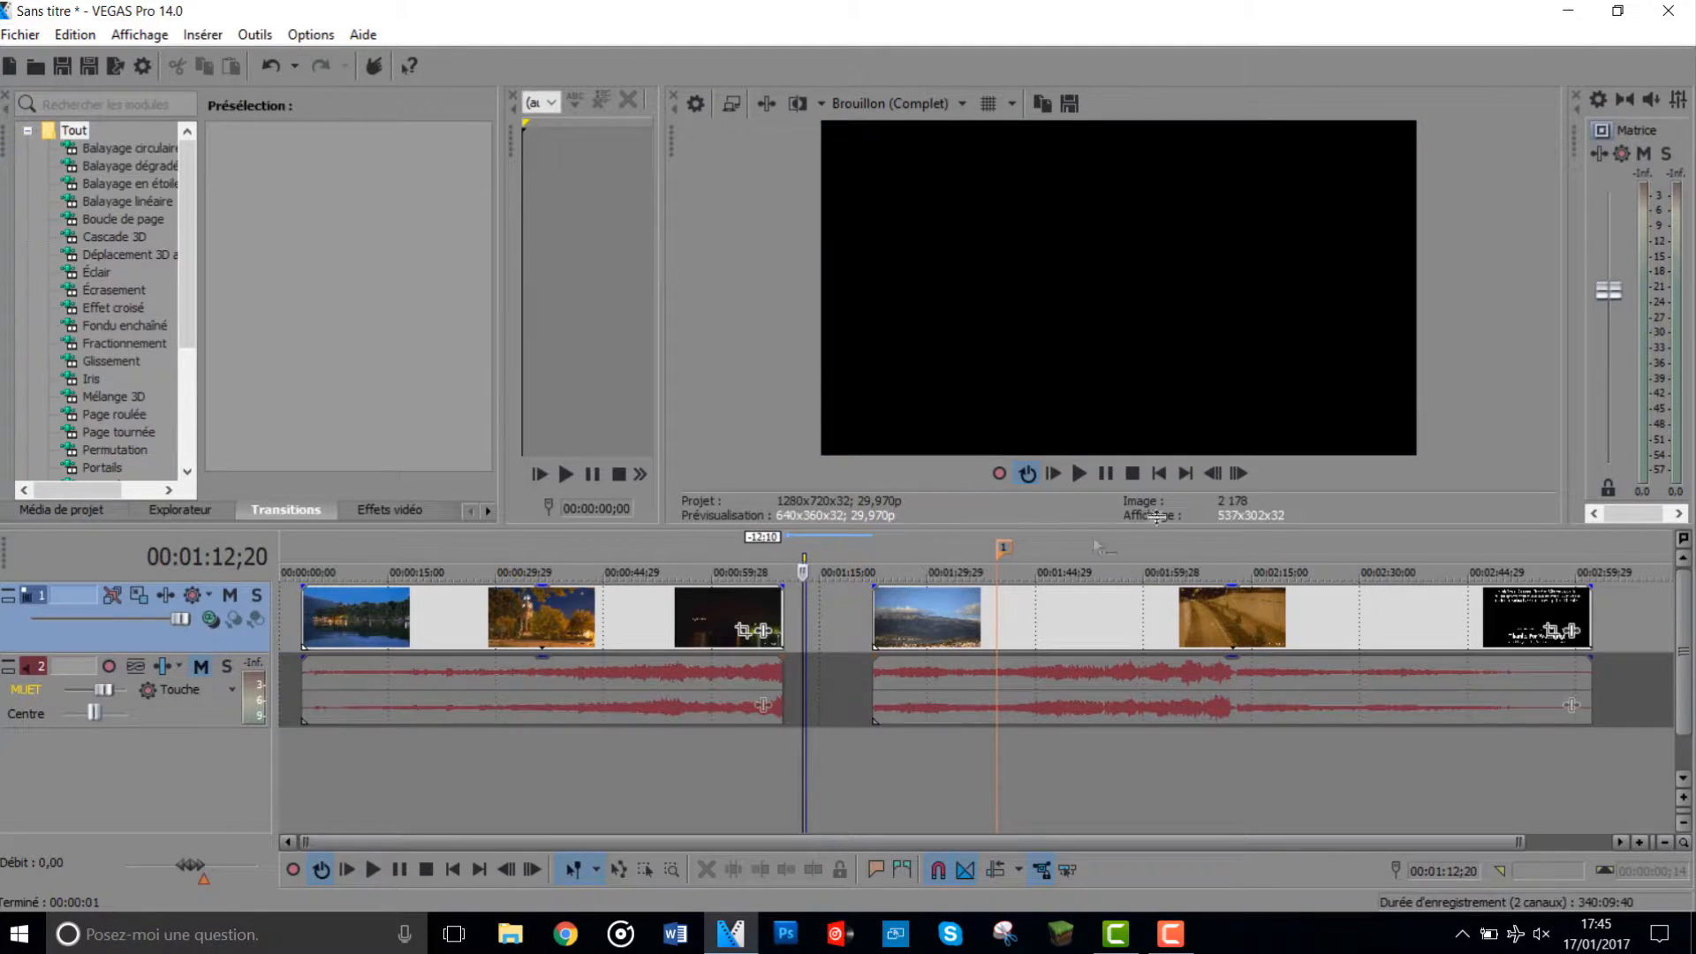
{"action": "left_click", "coordinate": [1103, 473]}
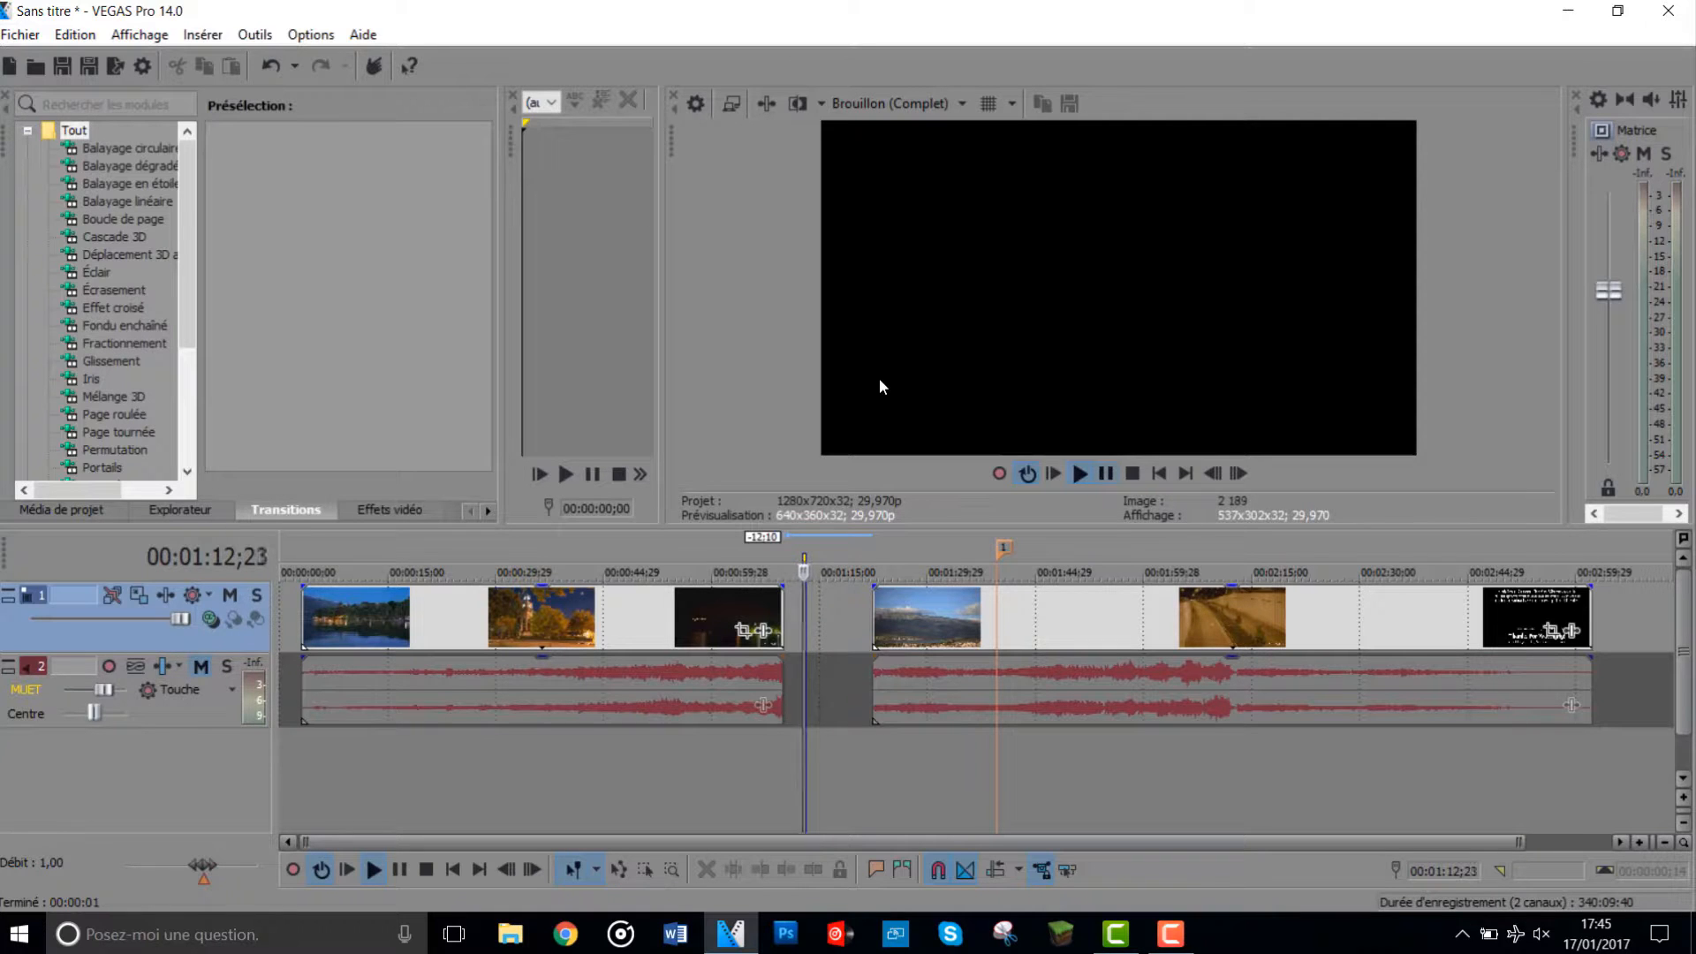
{"action": "key", "text": "space"}
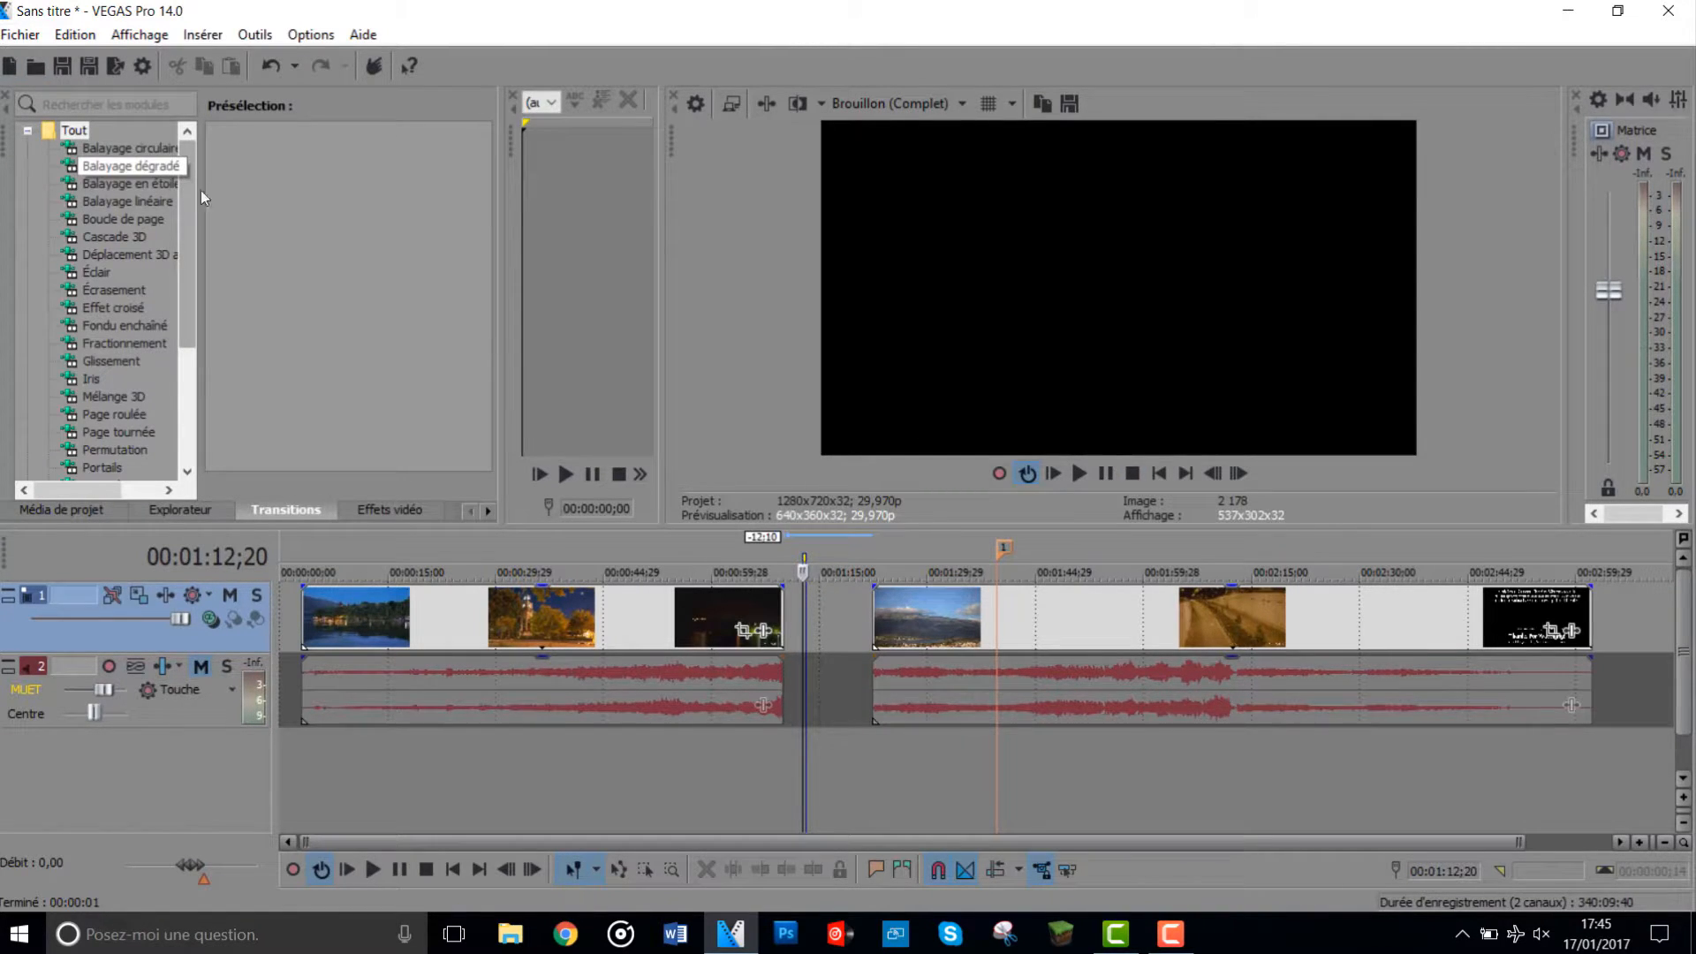
- Shrink the second clip's picture by enlarging its pan/crop frame proportionally to about 2149 by 1209
{"action": "left_click", "coordinate": [1553, 635]}
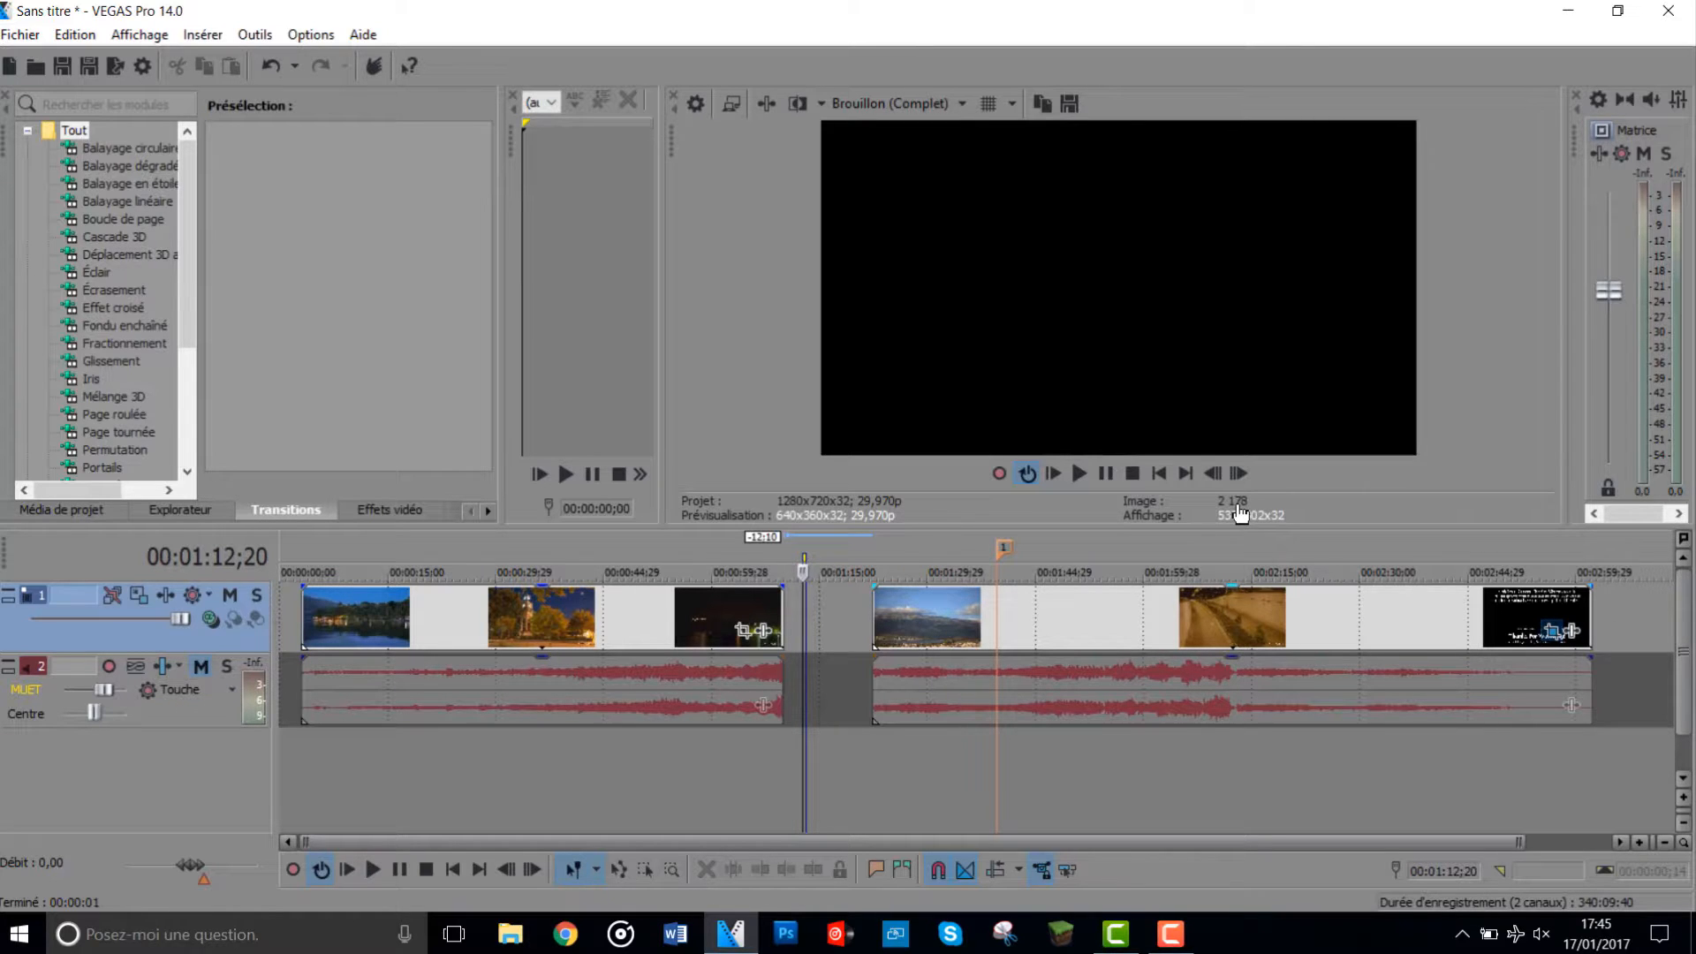
{"action": "left_click_drag", "start_coordinate": [610, 387], "coordinate": [396, 322]}
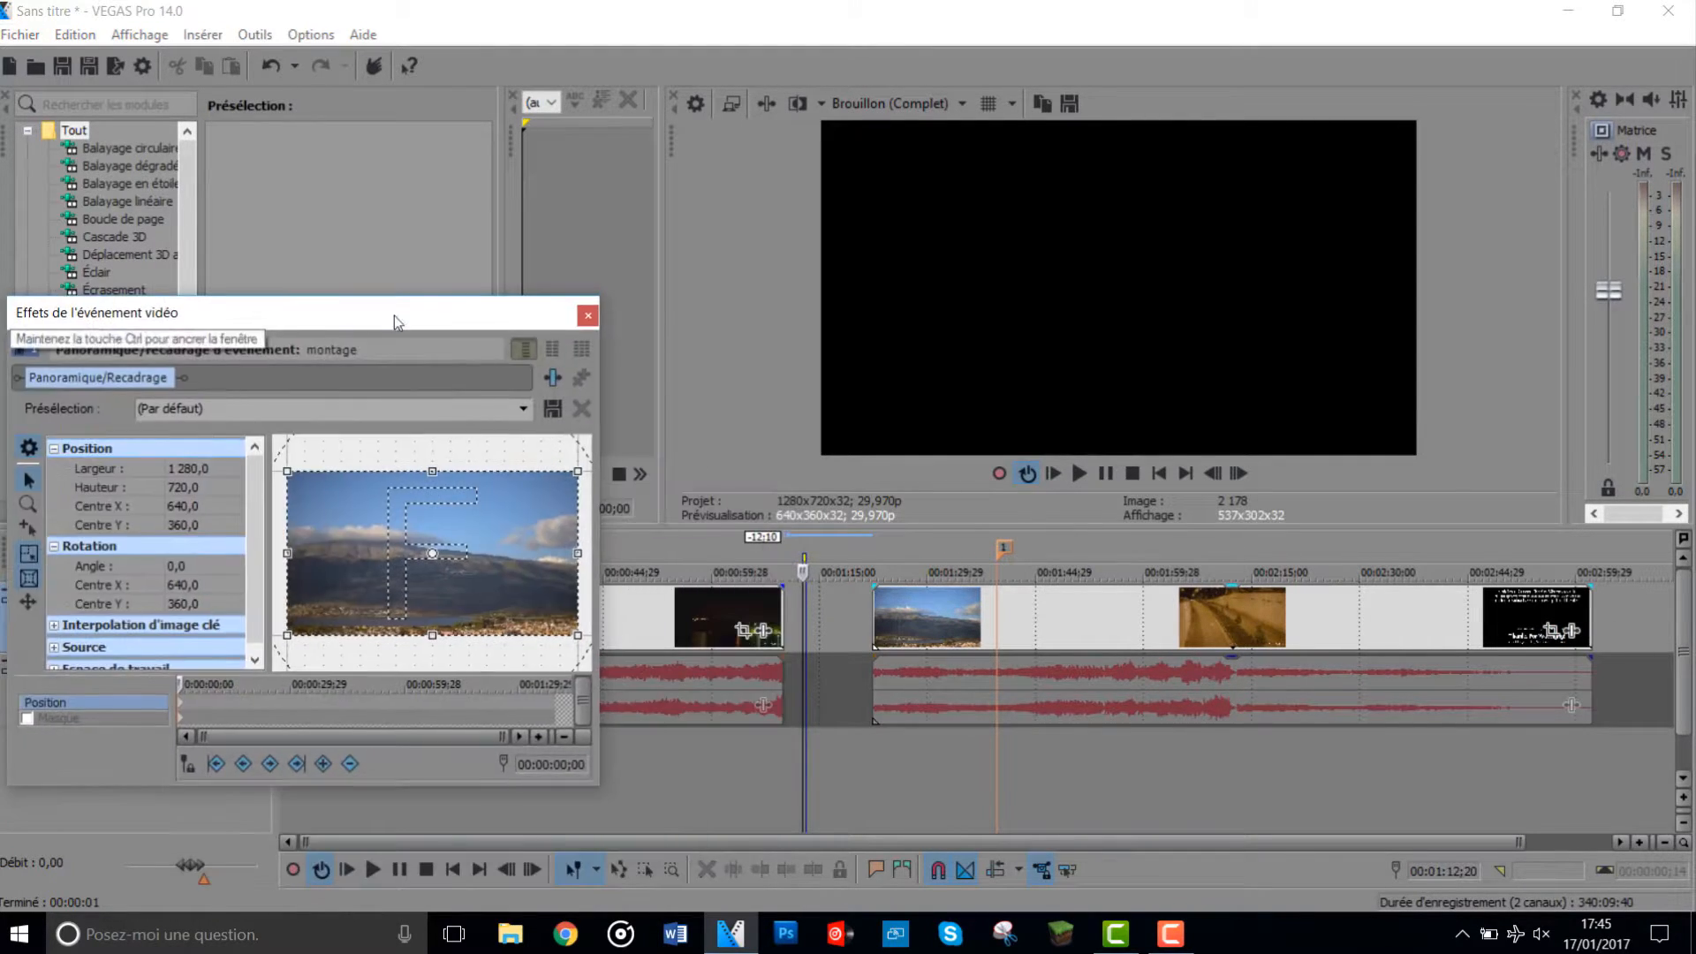
{"action": "left_click", "coordinate": [1042, 613]}
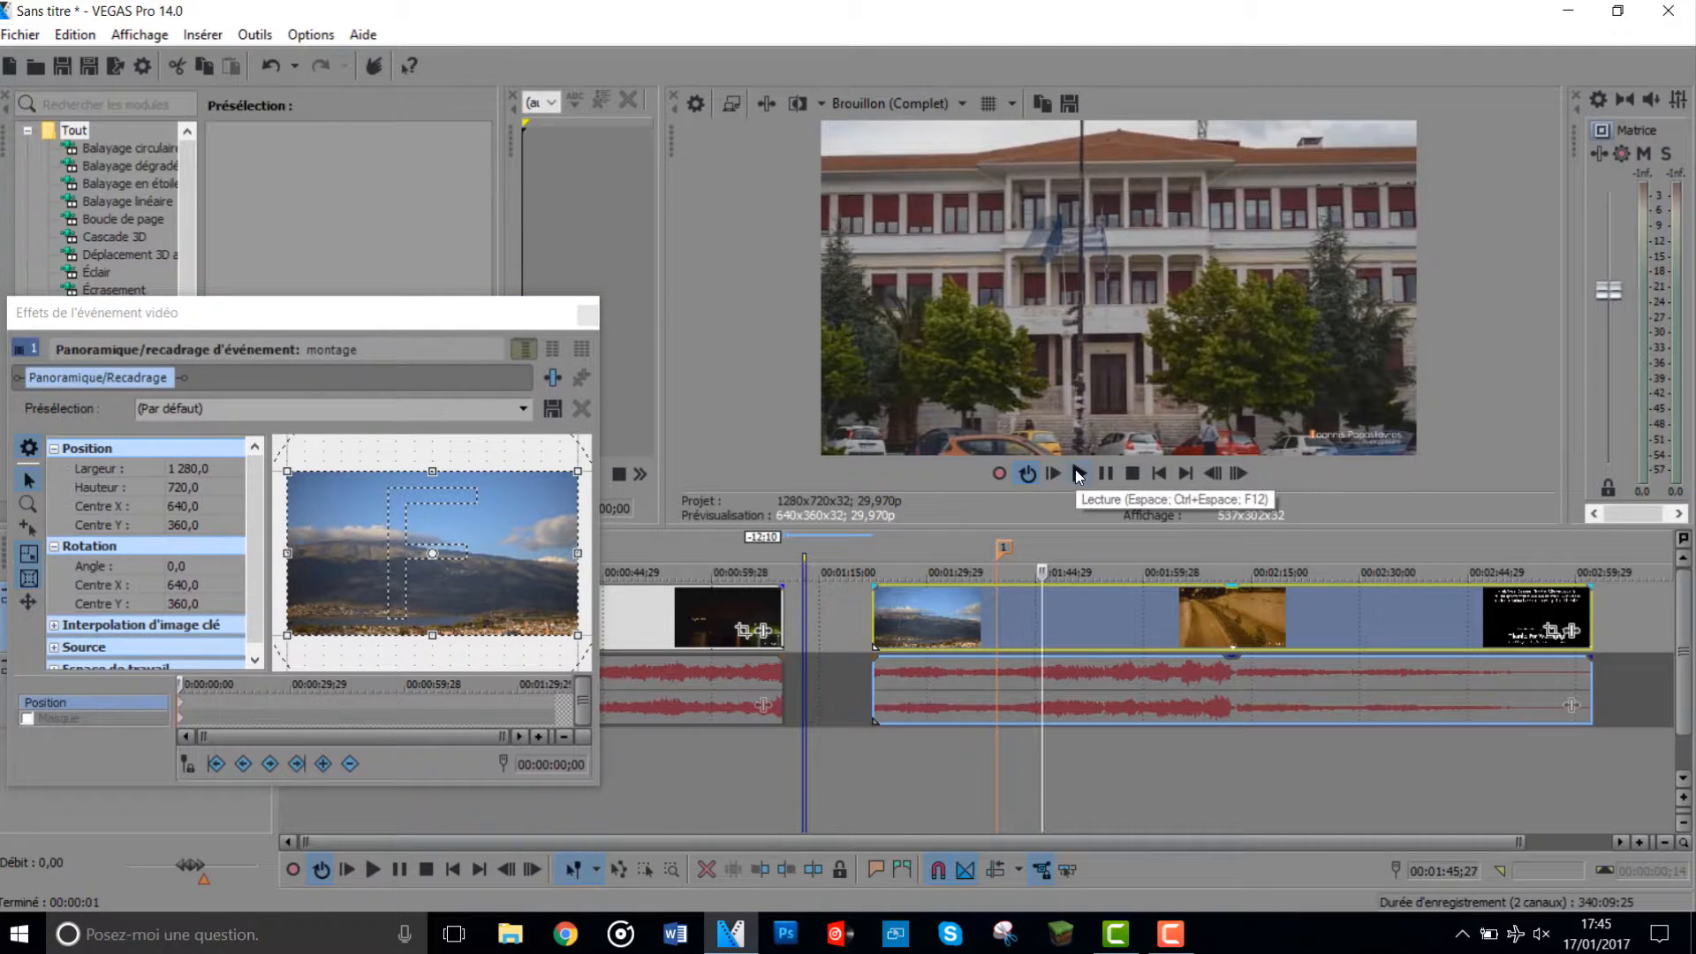
{"action": "double_click", "coordinate": [541, 314]}
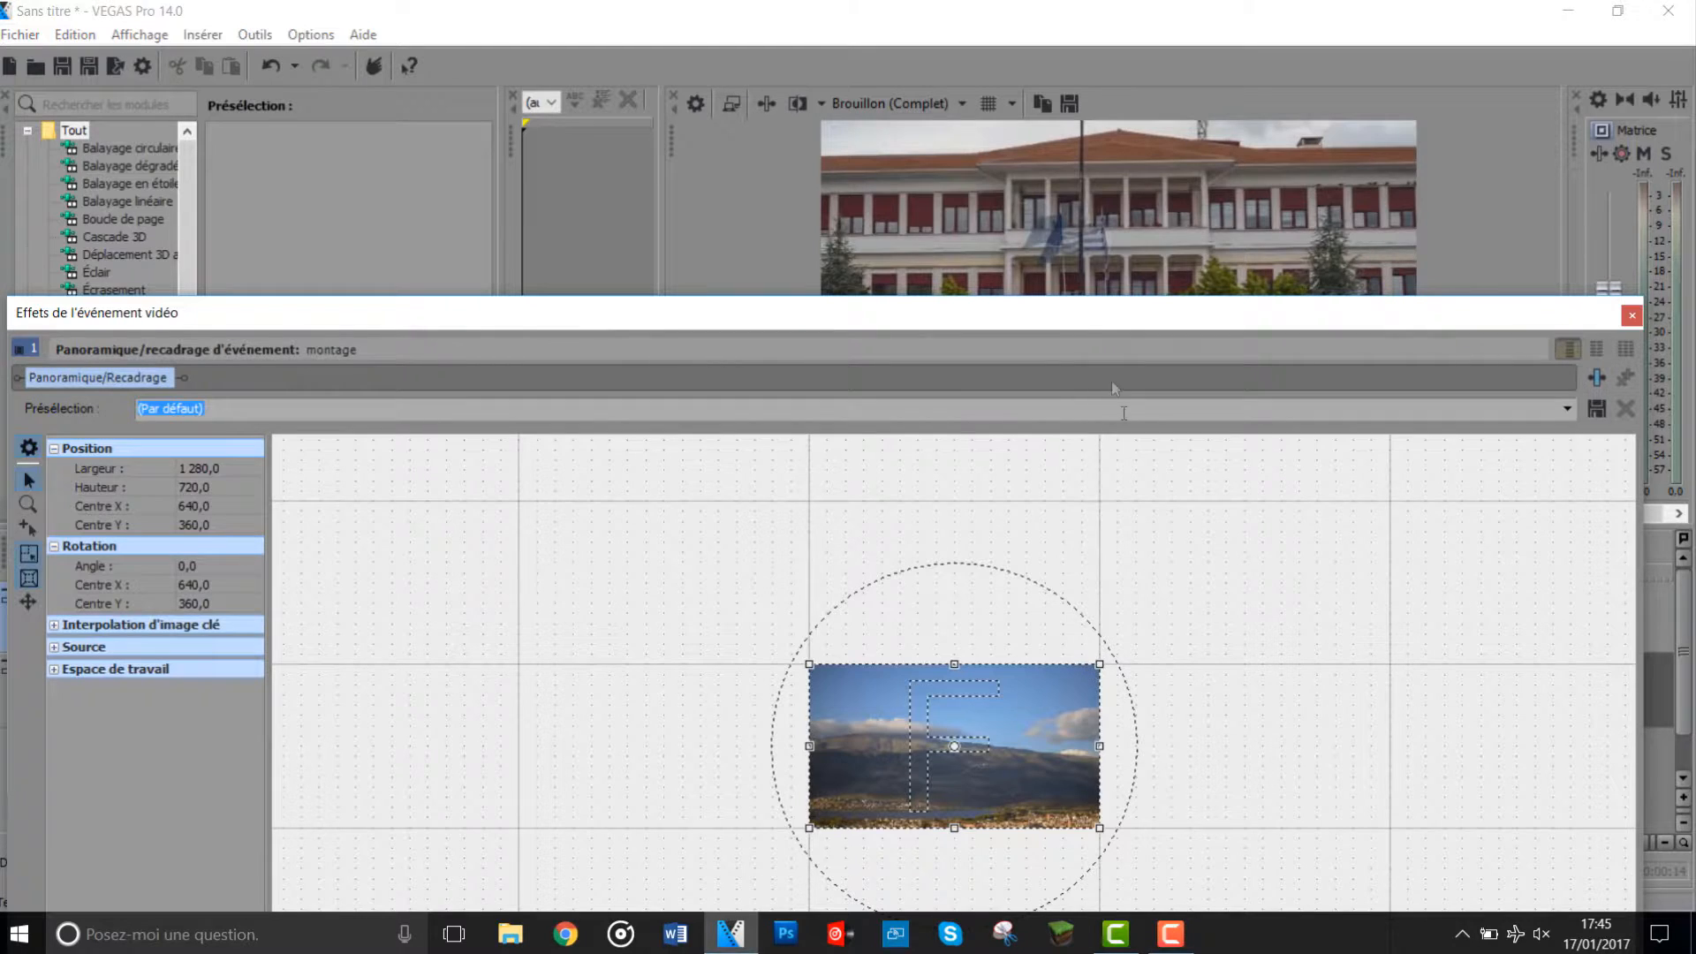
{"action": "left_click_drag", "start_coordinate": [1065, 298], "coordinate": [1069, 576]}
{"action": "left_click_drag", "start_coordinate": [1098, 801], "coordinate": [1366, 744]}
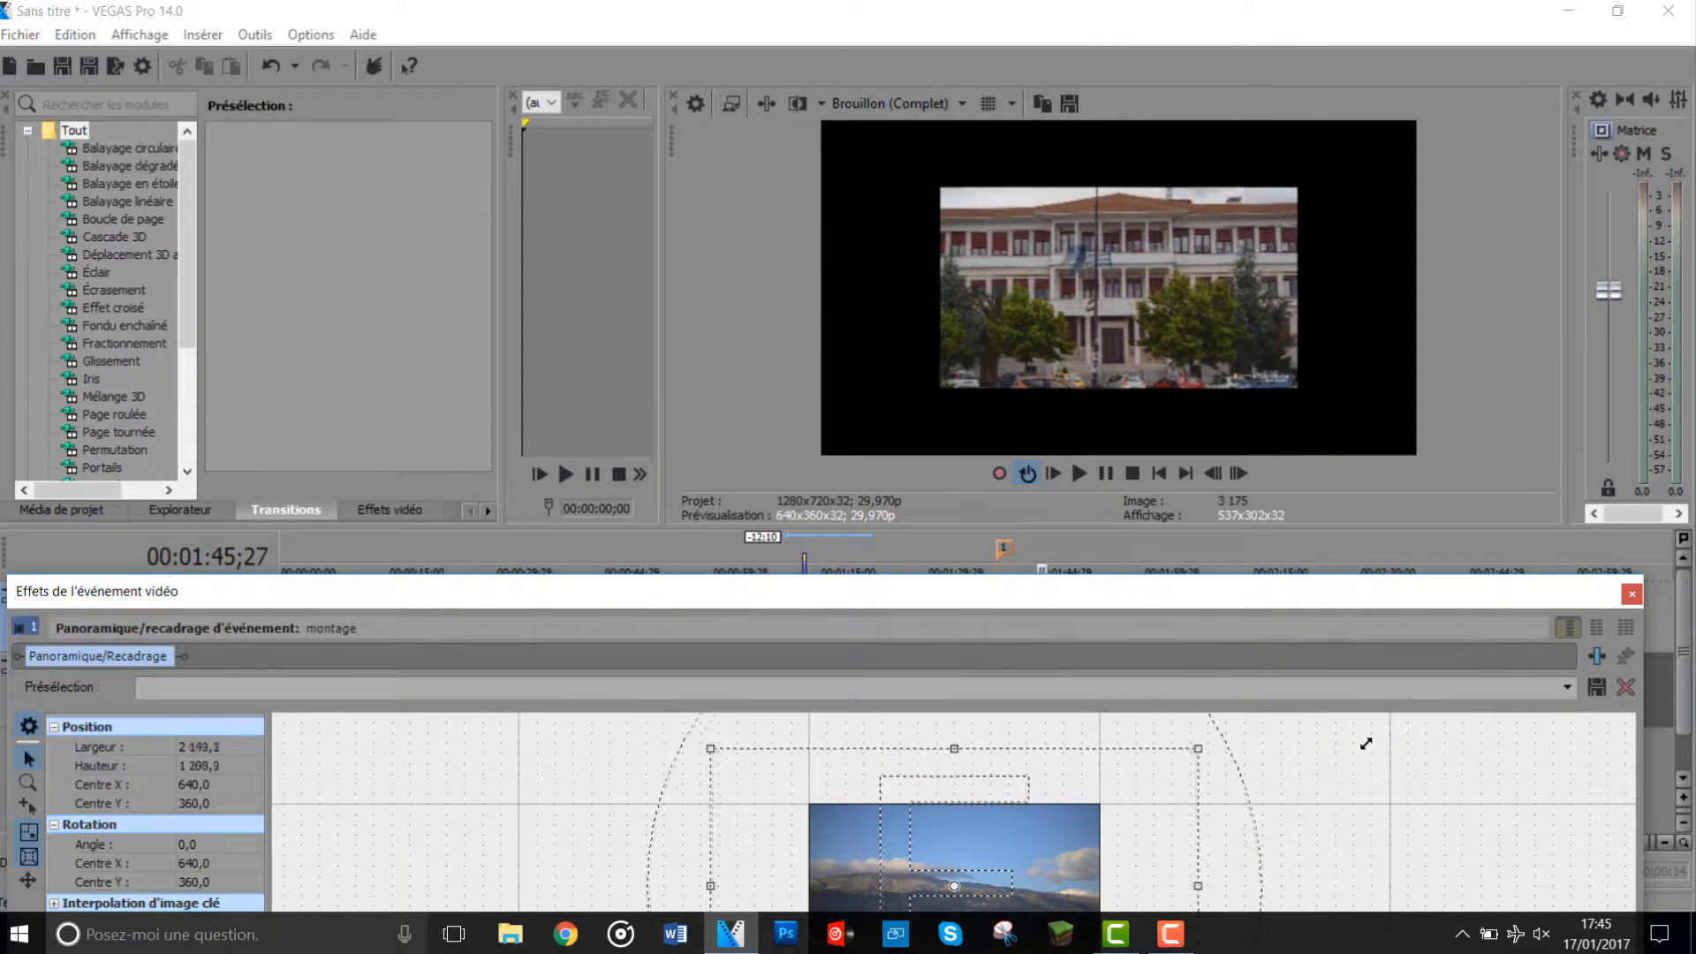
{"action": "left_click", "coordinate": [1639, 597]}
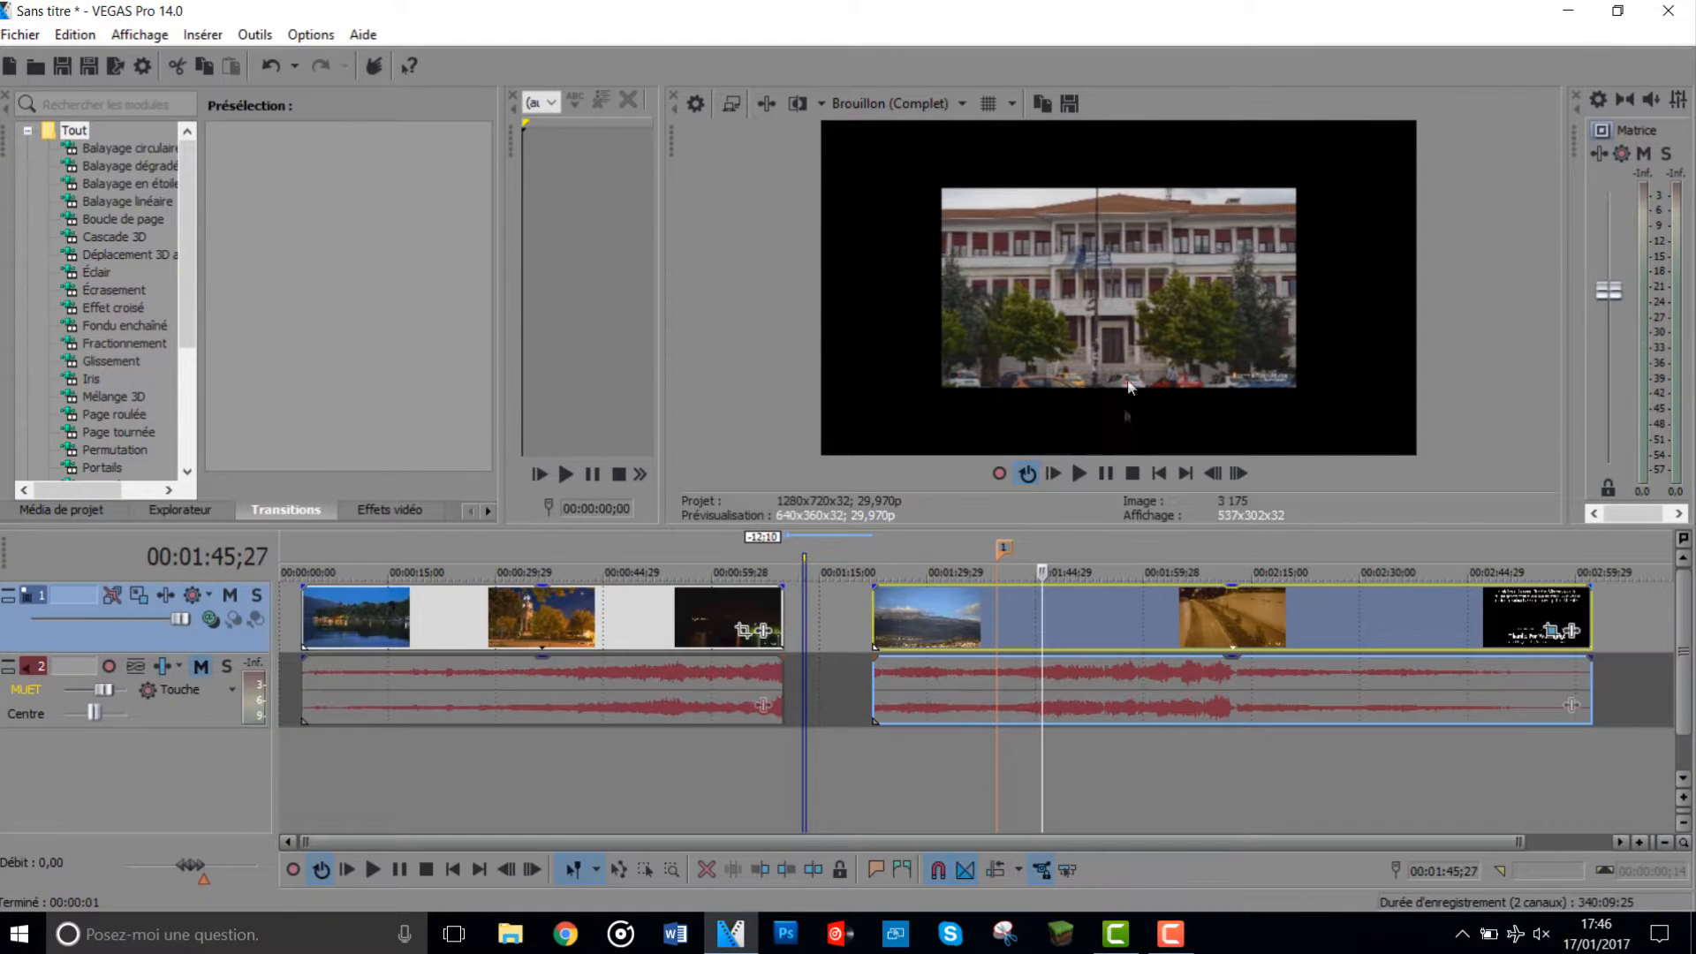
- Add another copy of the video on new tracks below, aligned with the start of the second clip
{"action": "right_click", "coordinate": [1142, 617]}
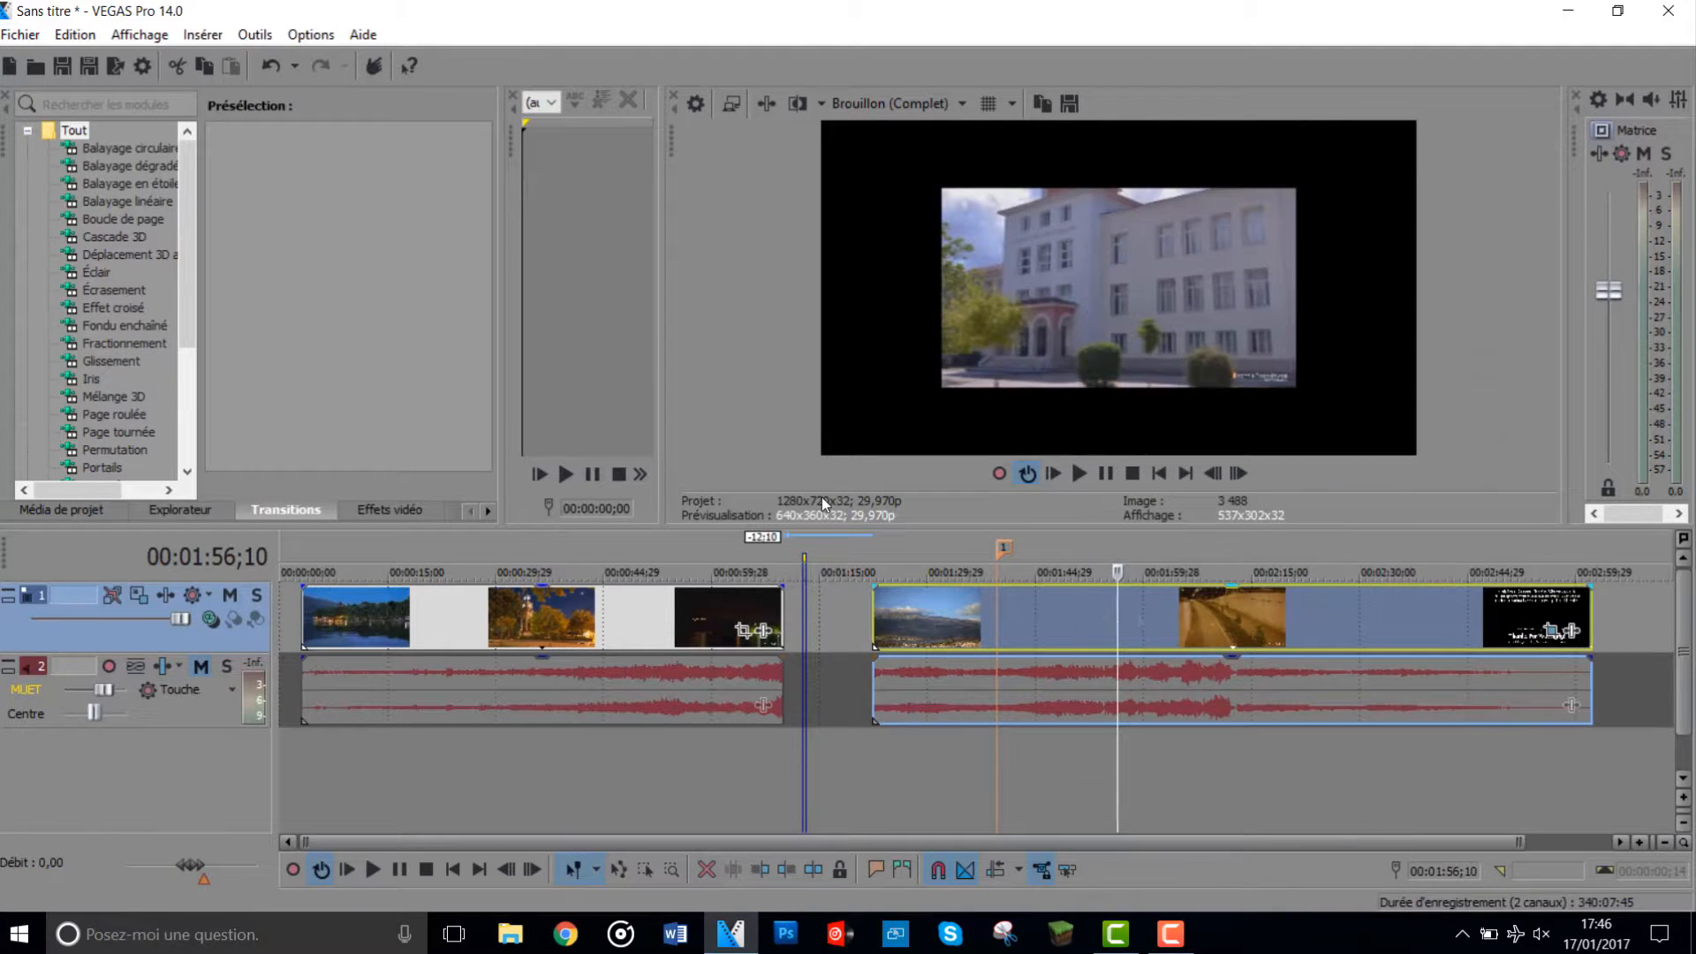
{"action": "right_click", "coordinate": [1036, 618]}
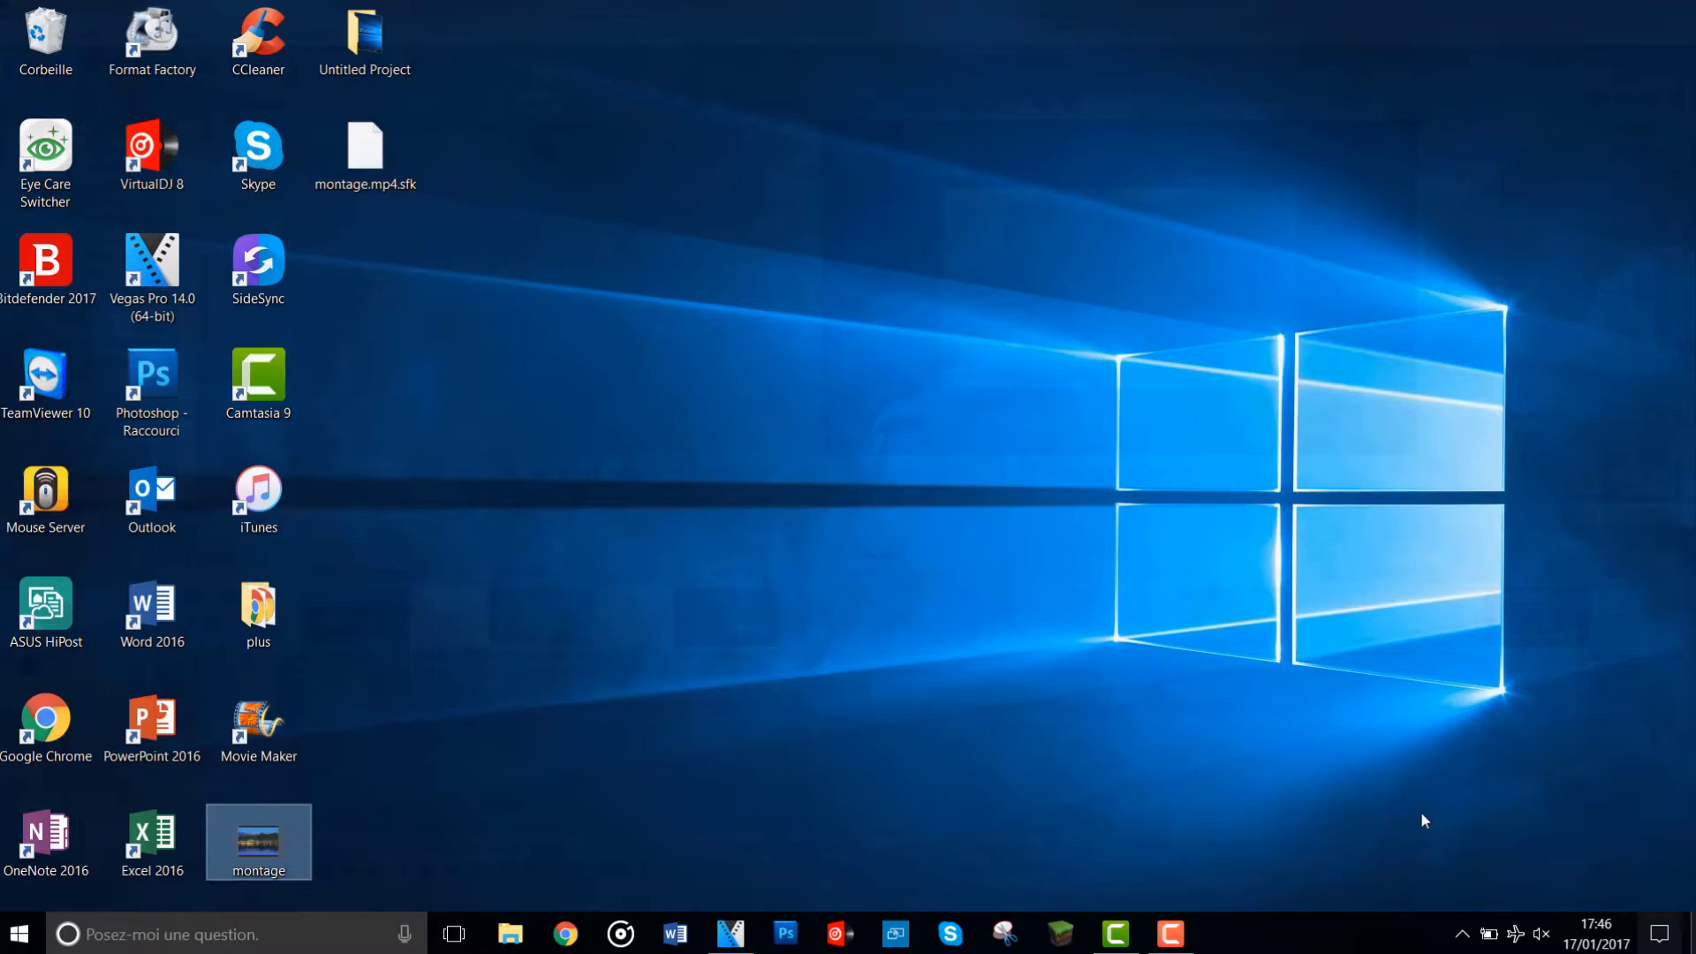
{"action": "left_click_drag", "start_coordinate": [260, 840], "coordinate": [889, 749]}
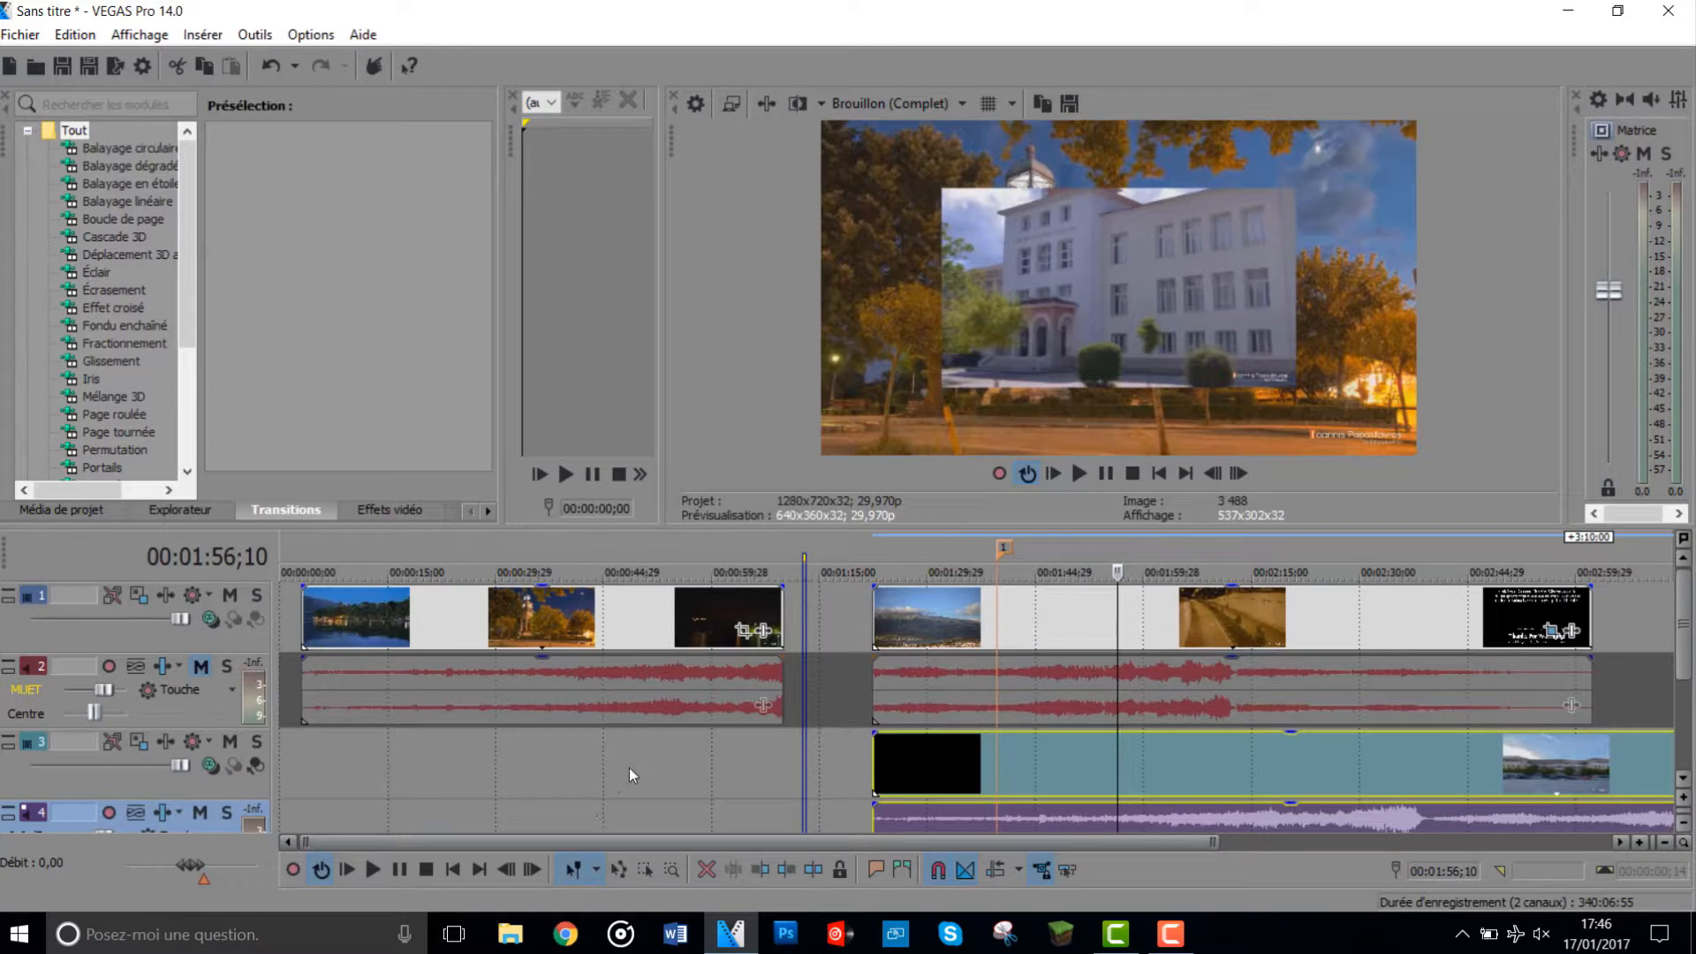
- Insert a video track above the others and add a VEGAS Titles & Text media on it at 00:00:03;02
{"action": "scroll", "coordinate": [629, 767], "scroll_direction": "down", "scroll_amount": 1}
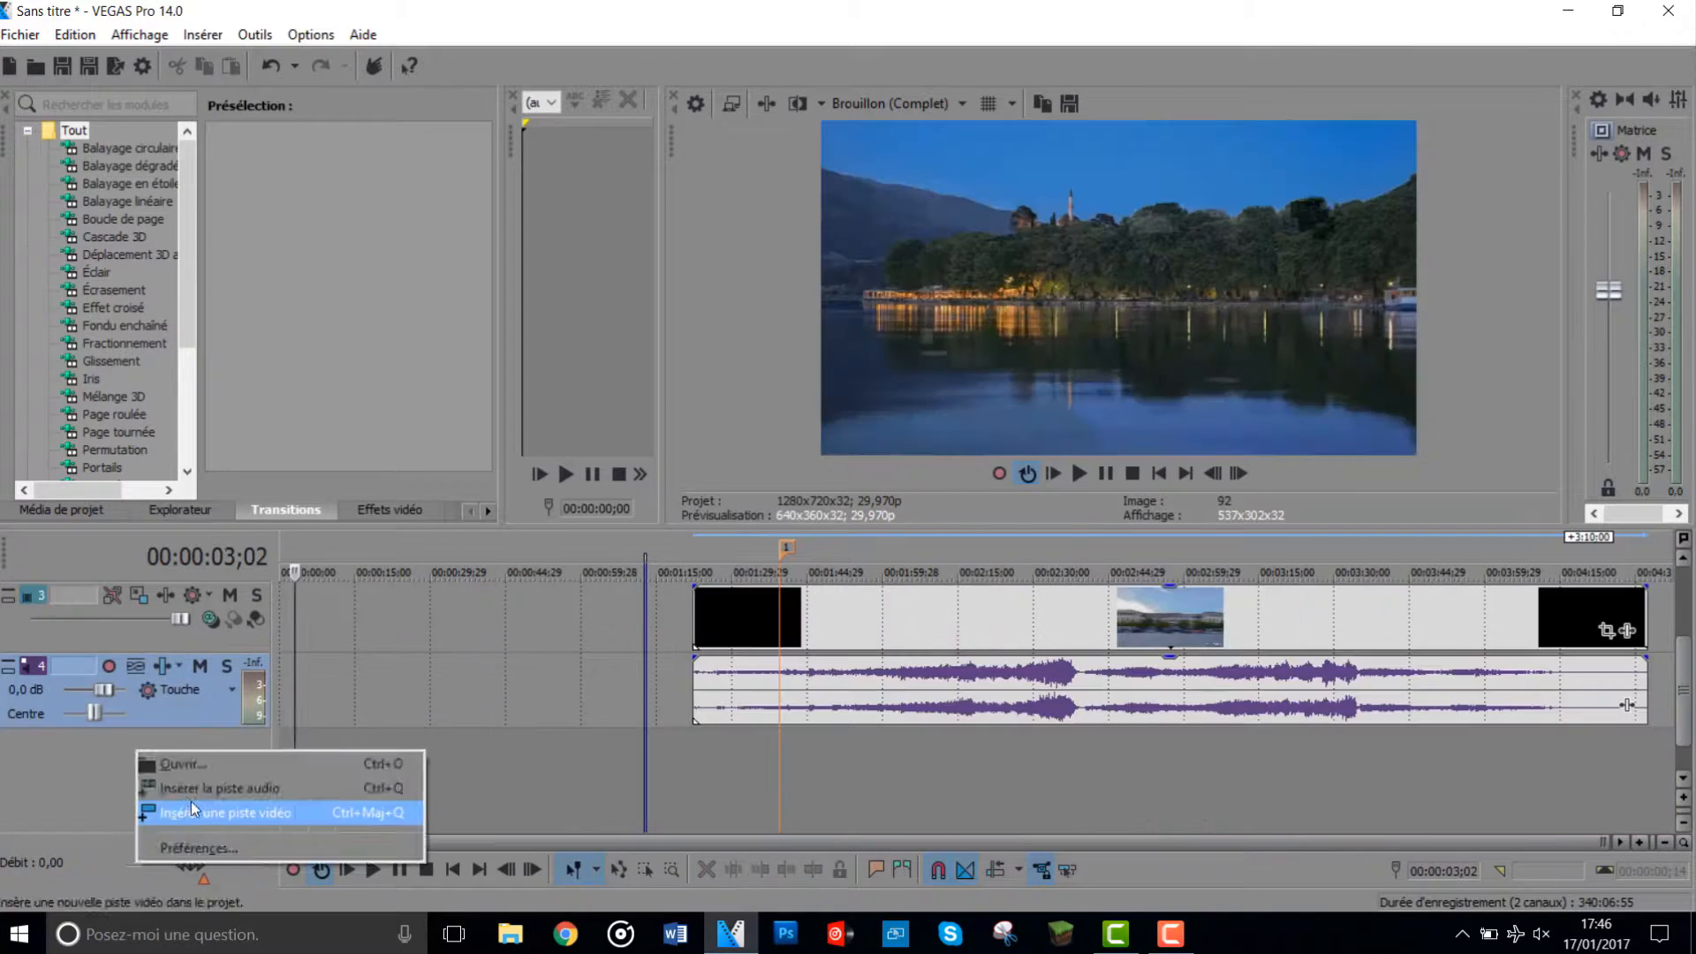
{"action": "left_click", "coordinate": [191, 811]}
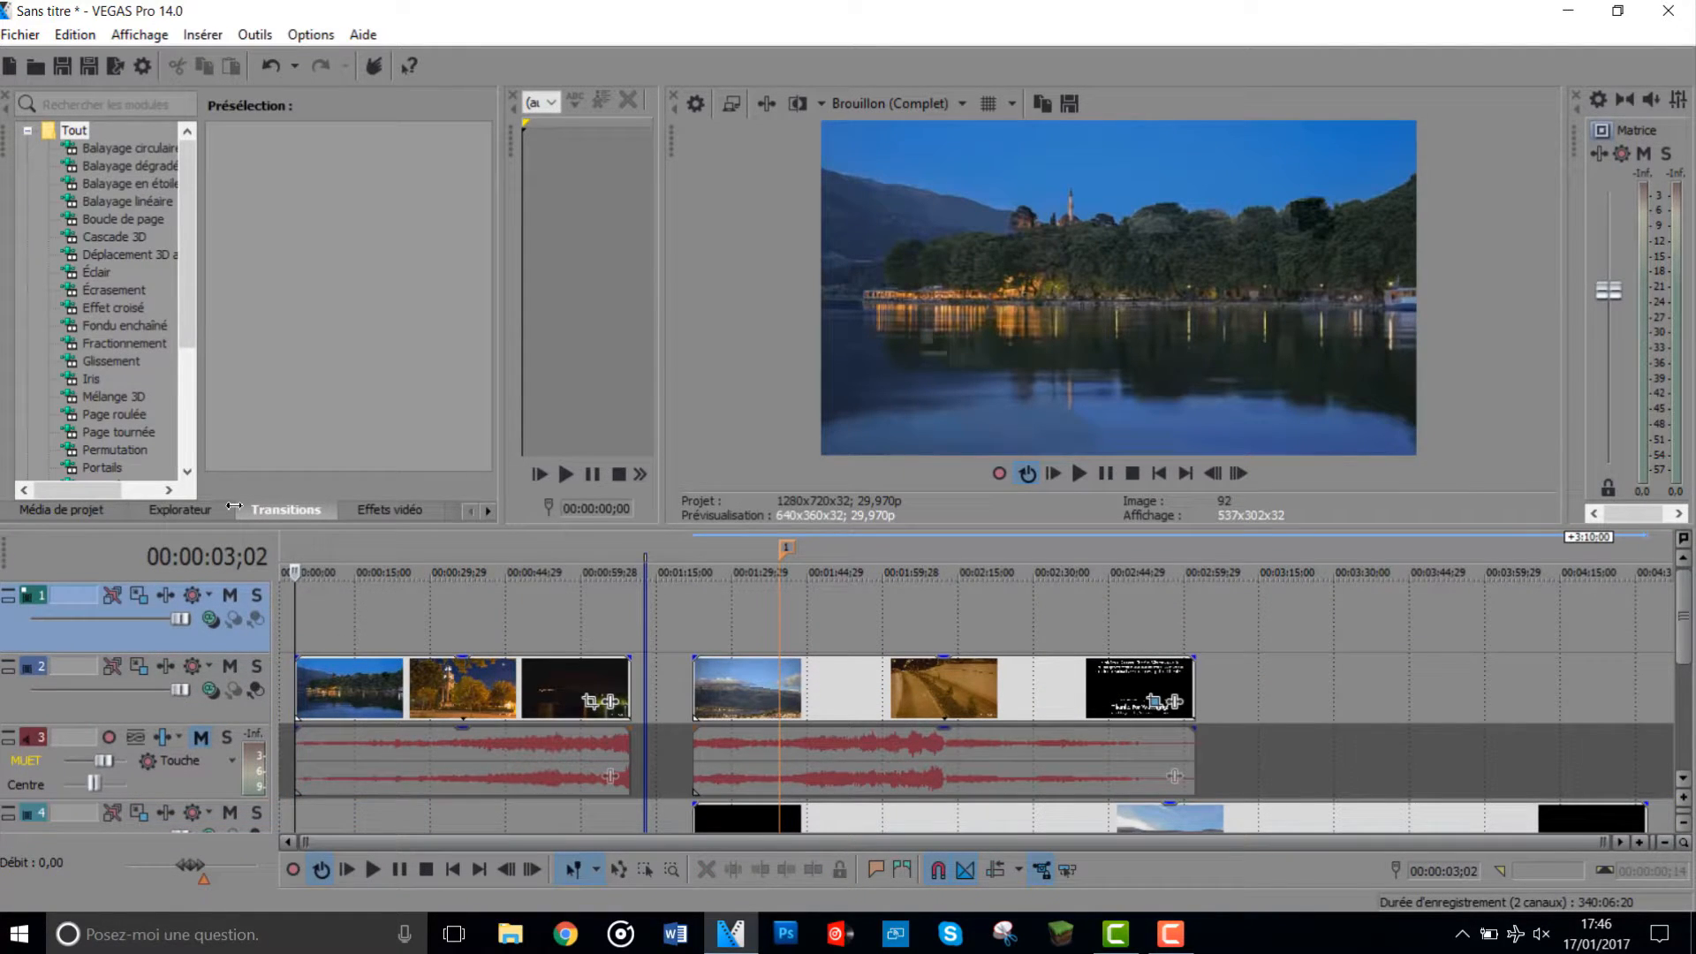
{"action": "right_click", "coordinate": [297, 628]}
{"action": "left_click", "coordinate": [331, 591]}
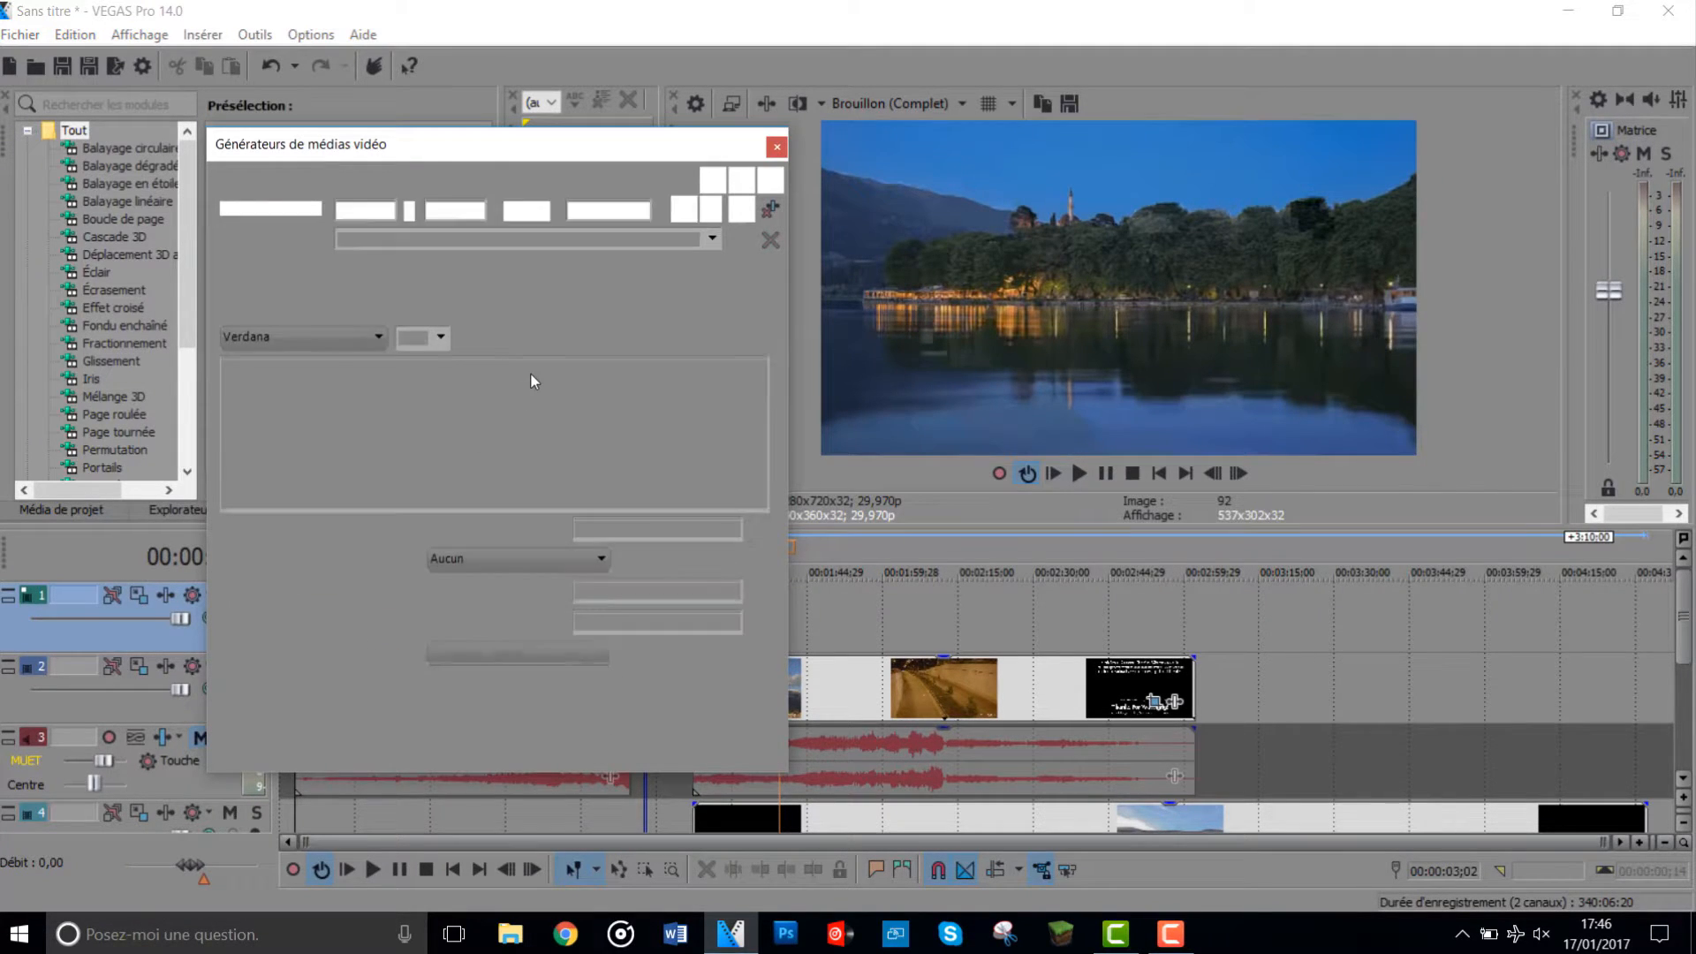
- Select the end of the sample title text, turn on bold and italic, and center-align the text
{"action": "left_click_drag", "start_coordinate": [741, 413], "coordinate": [788, 414]}
{"action": "left_click", "coordinate": [329, 338]}
{"action": "scroll", "coordinate": [339, 428], "scroll_direction": "up", "scroll_amount": 3}
{"action": "left_click", "coordinate": [427, 346]}
{"action": "left_click", "coordinate": [440, 339]}
{"action": "left_click", "coordinate": [442, 340]}
{"action": "left_click", "coordinate": [470, 339]}
{"action": "left_click", "coordinate": [498, 338]}
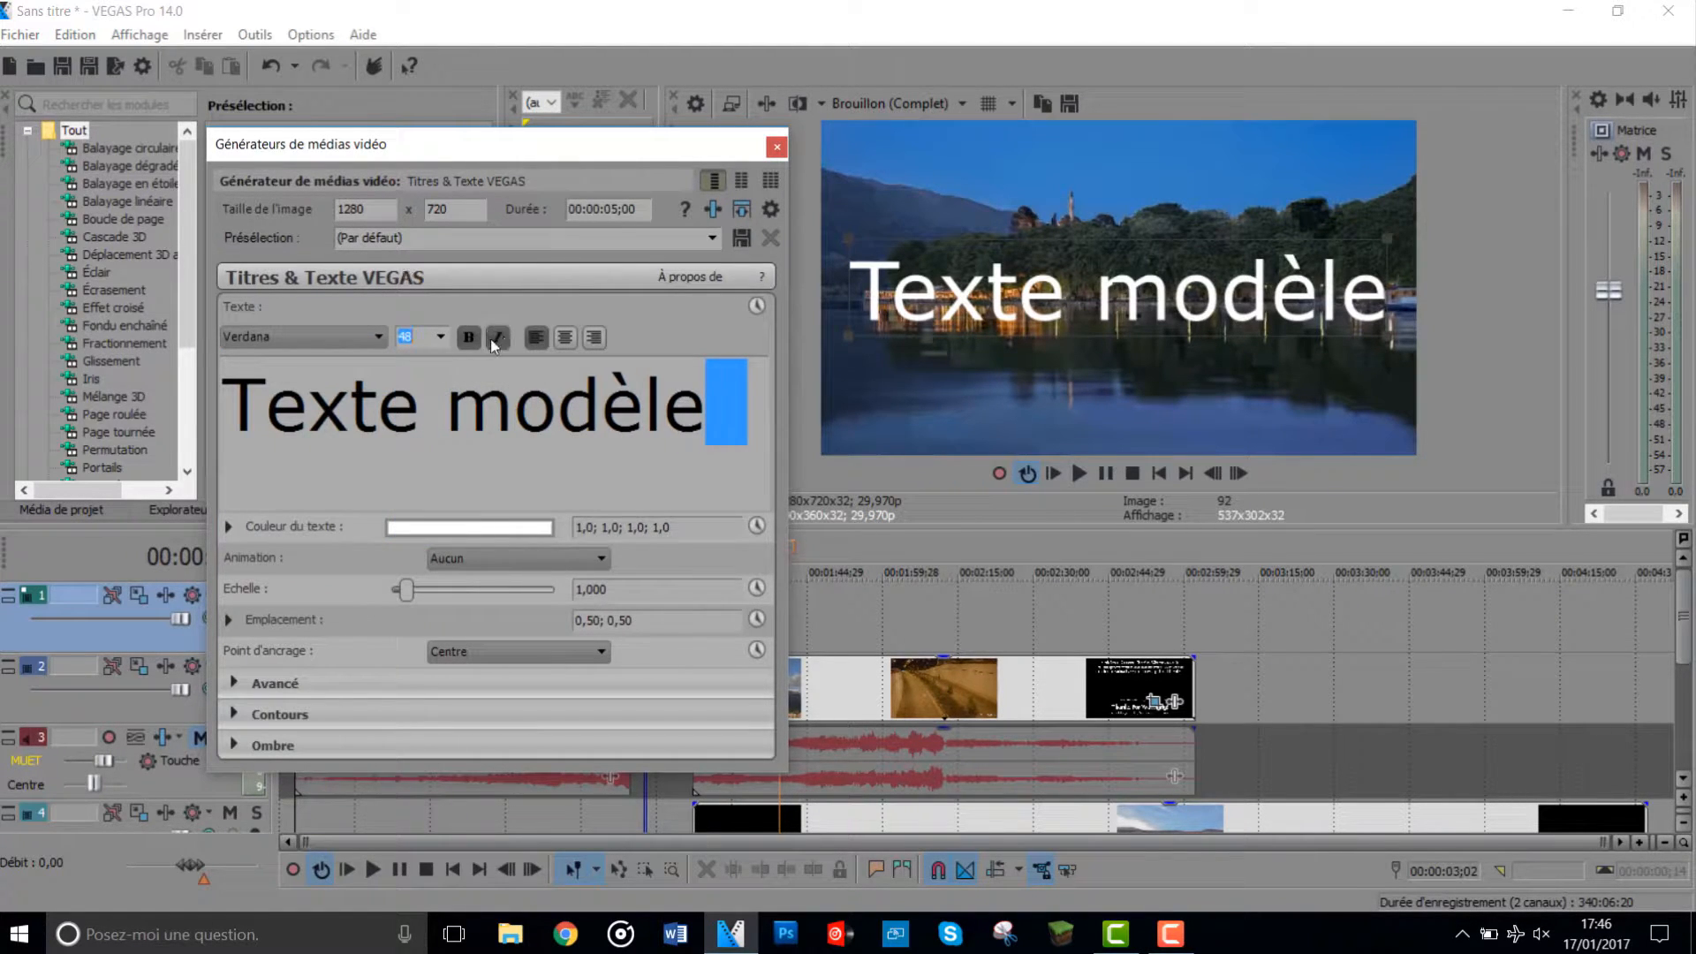
{"action": "left_click", "coordinate": [570, 340]}
- Set the title's text color to red (1,0; 0,14; 0,21; 1,0)
{"action": "left_click", "coordinate": [537, 521]}
{"action": "left_click", "coordinate": [509, 667]}
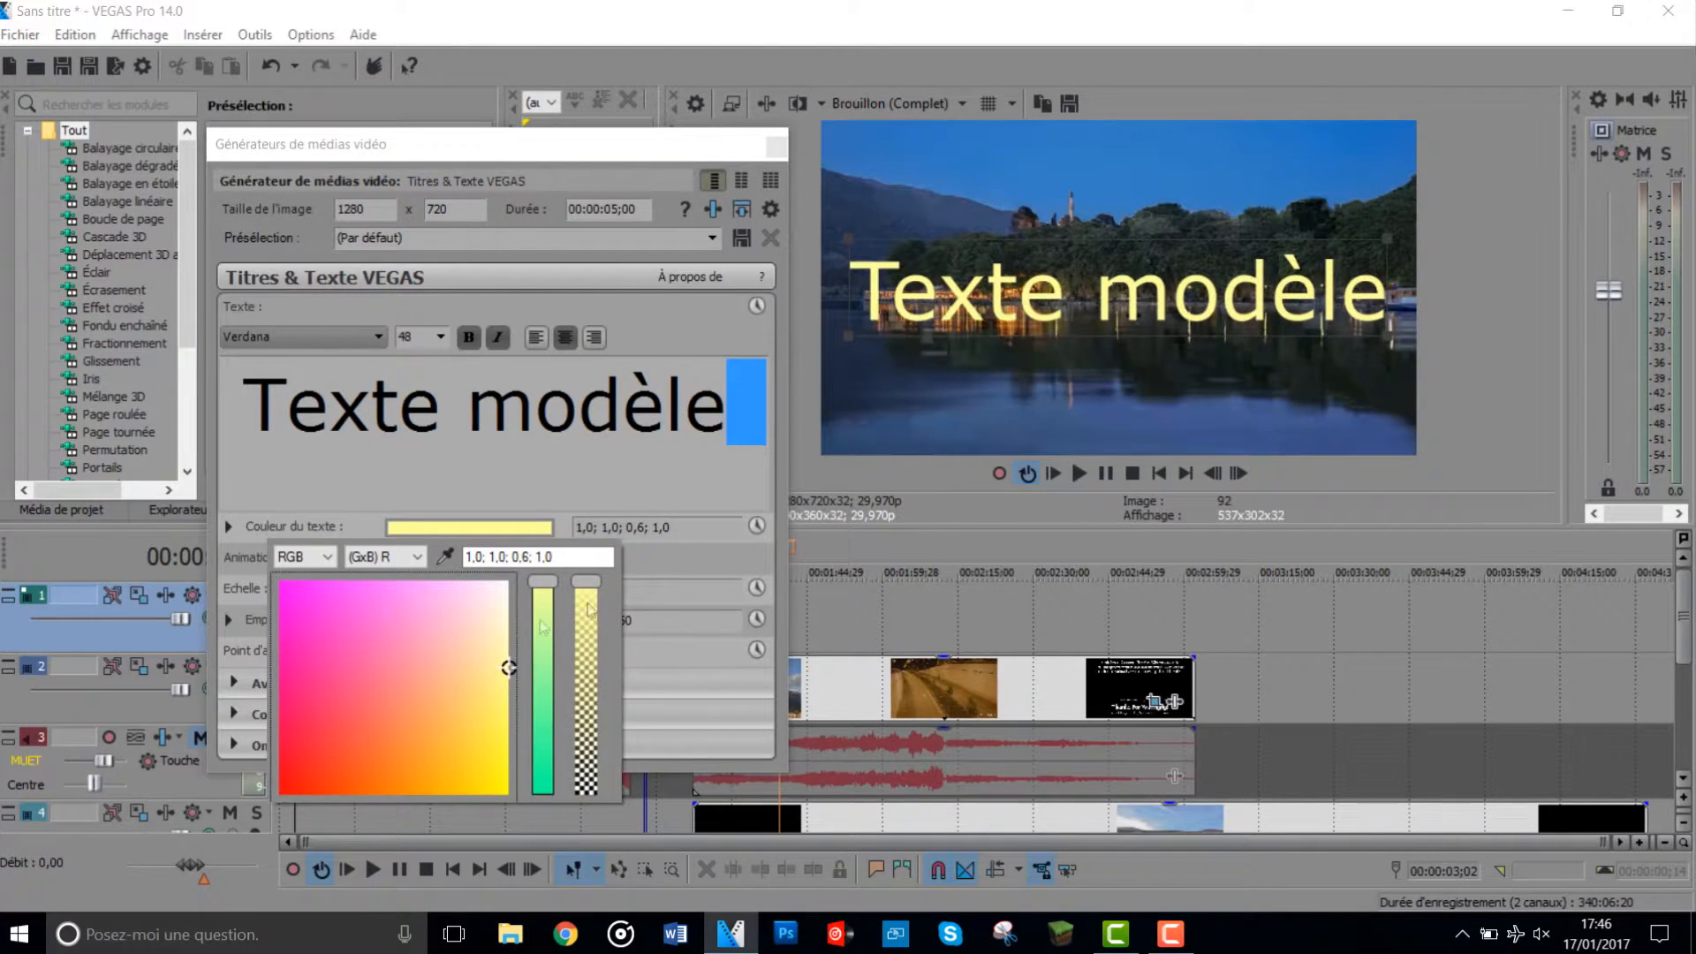
{"action": "left_click", "coordinate": [424, 628]}
{"action": "left_click", "coordinate": [394, 707]}
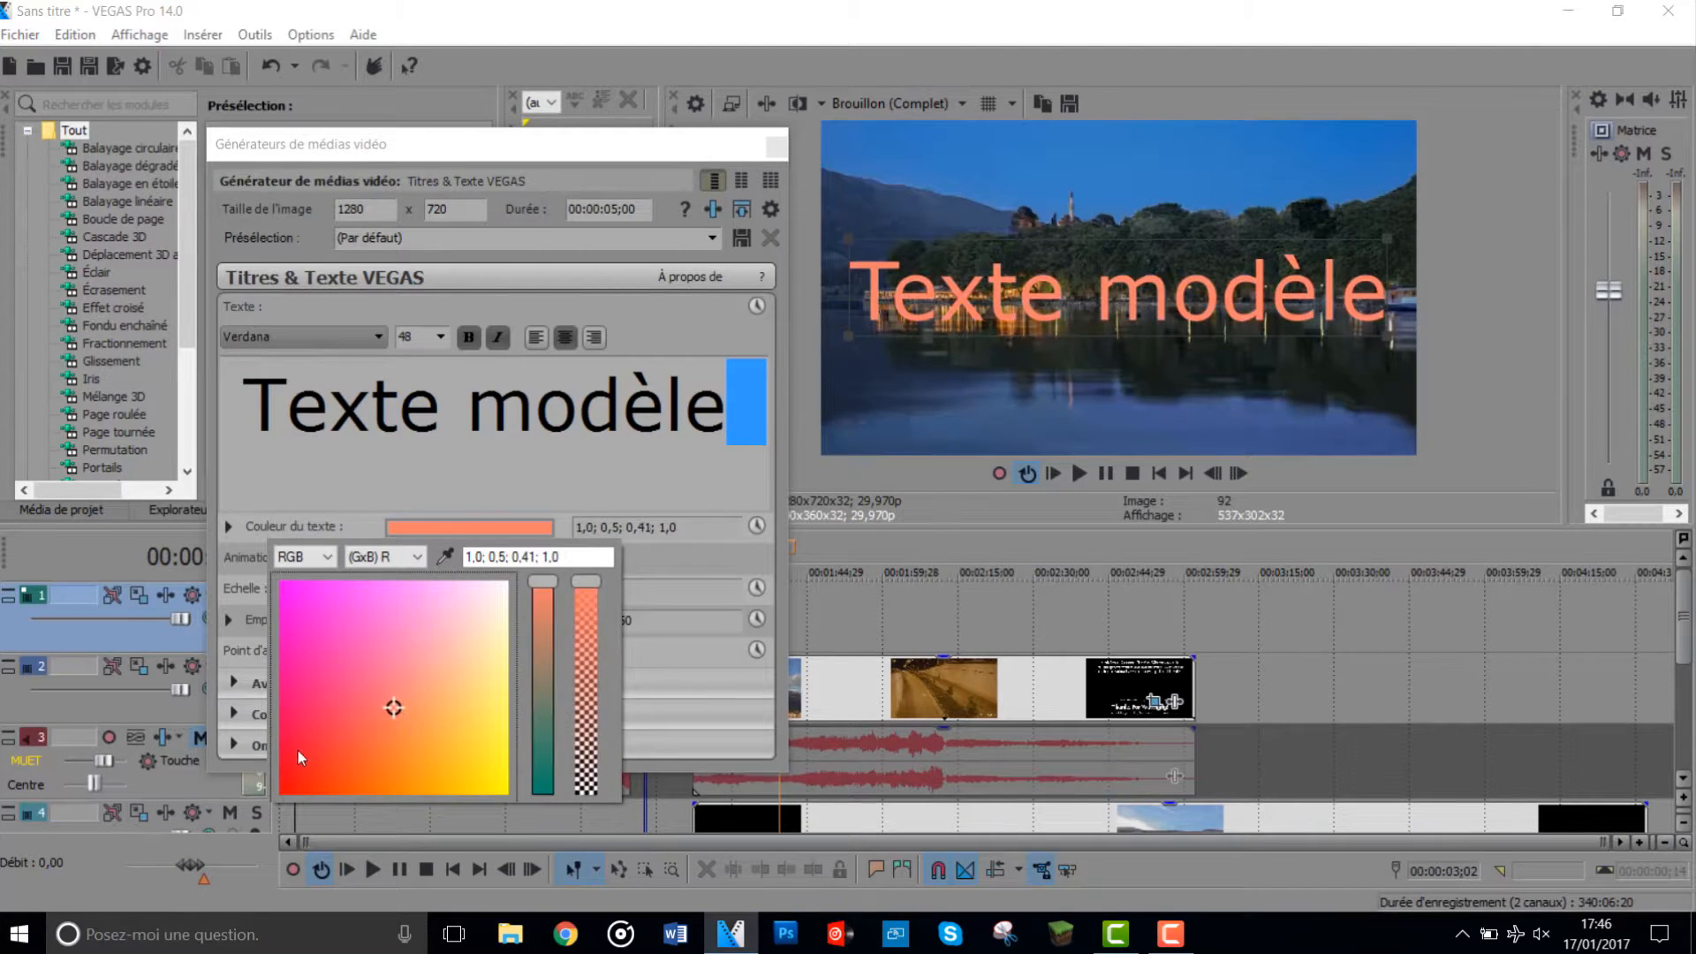
{"action": "left_click", "coordinate": [313, 750]}
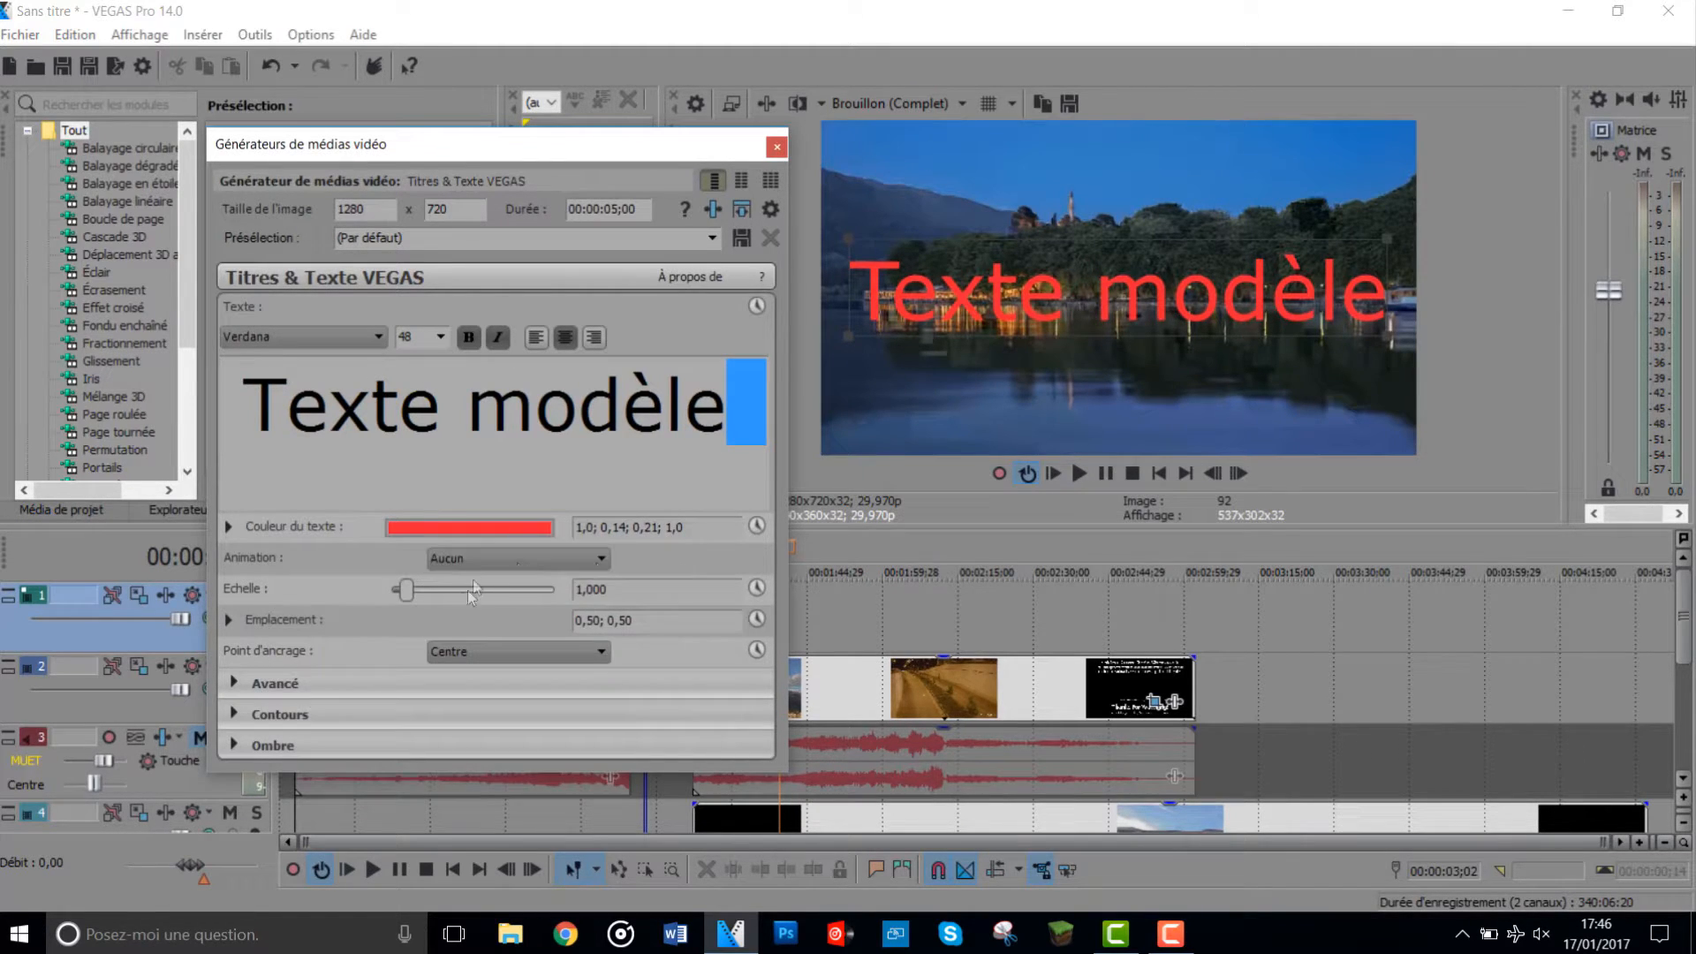
- Give the title the Double éclair animation and play the preview briefly to check it
{"action": "left_click", "coordinate": [495, 558]}
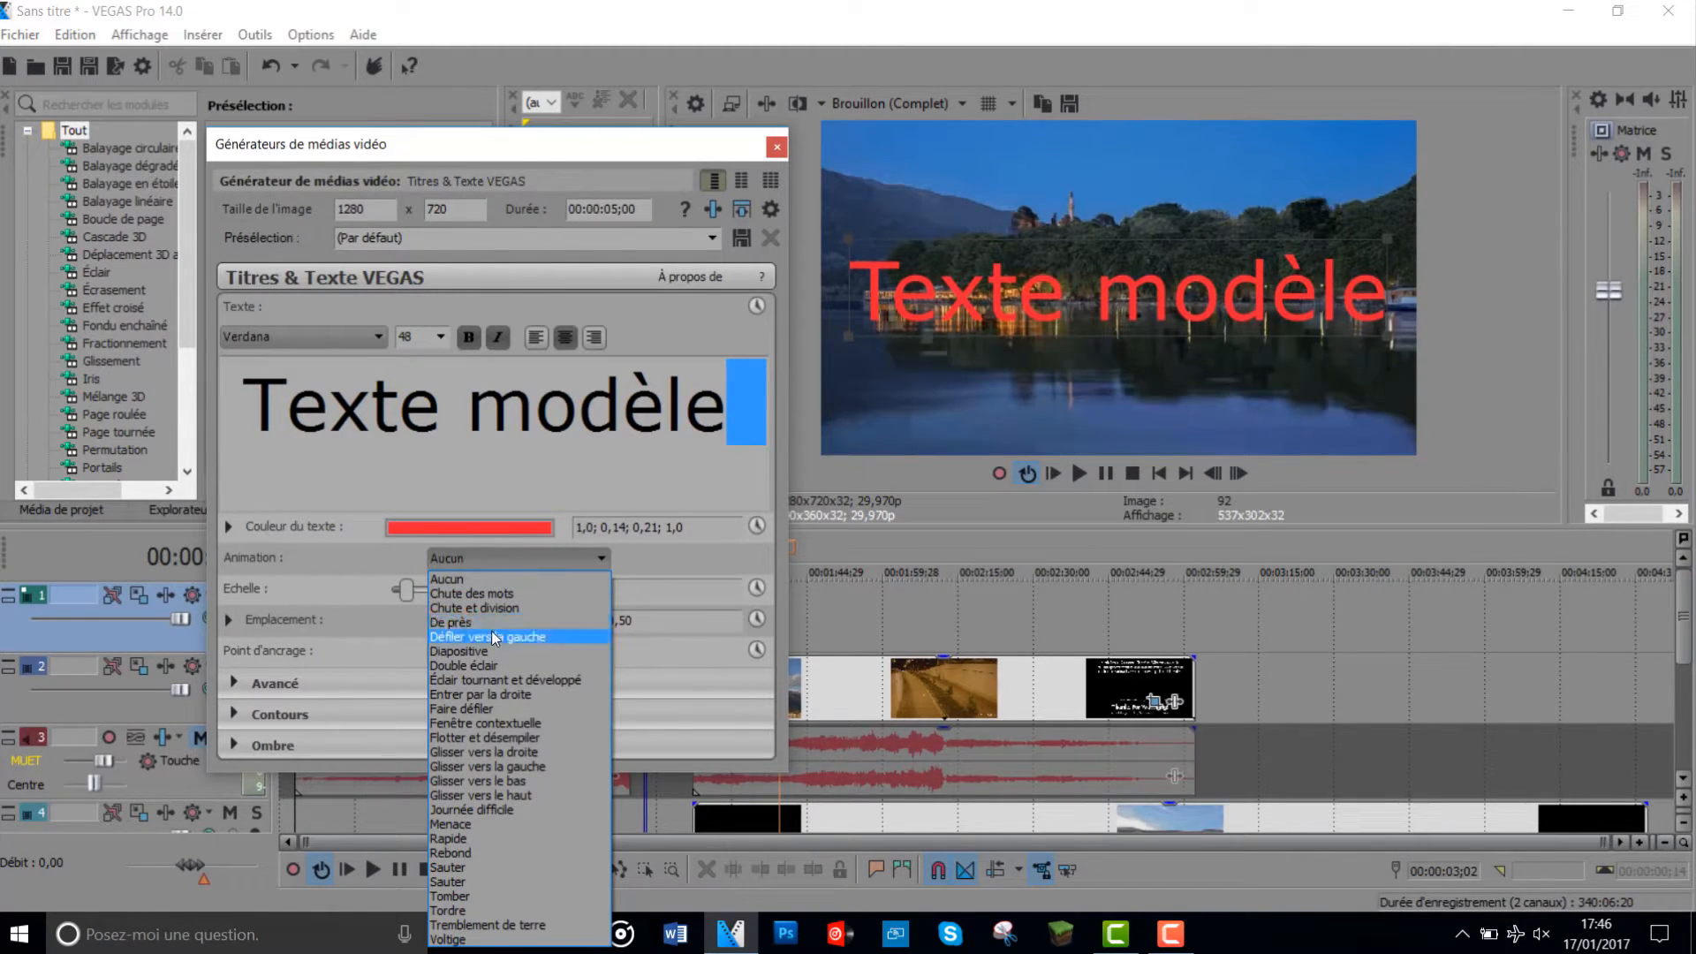
{"action": "left_click", "coordinate": [488, 667]}
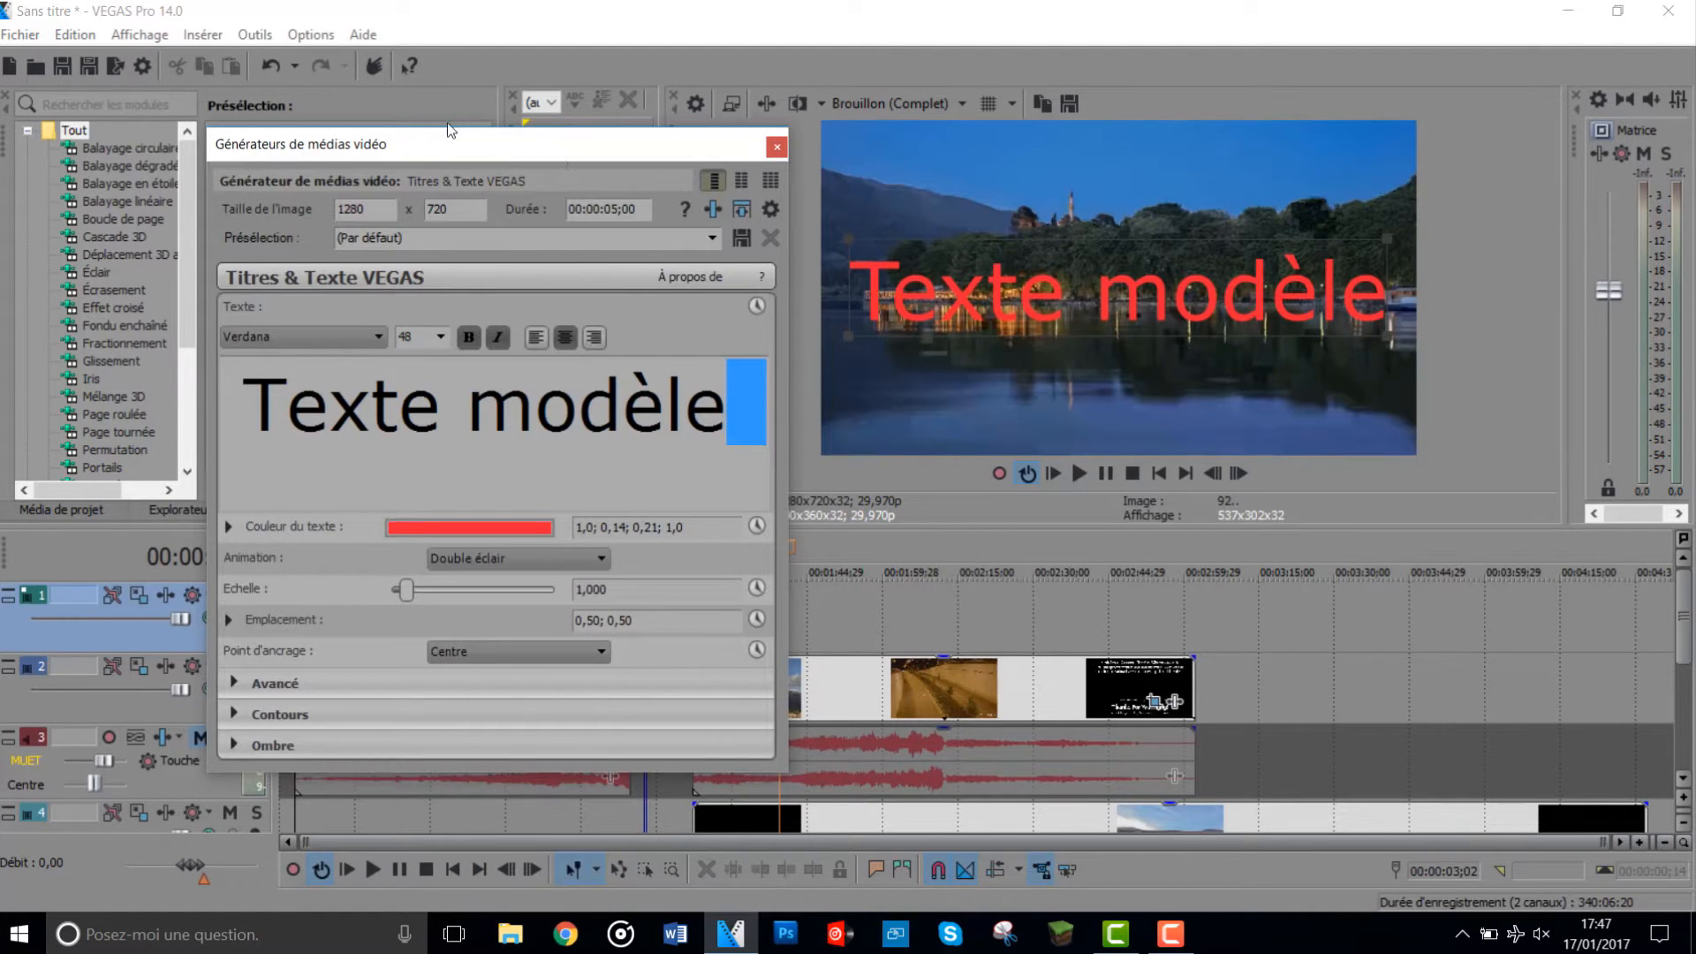
{"action": "left_click_drag", "start_coordinate": [563, 154], "coordinate": [1631, 900]}
{"action": "left_click", "coordinate": [1080, 475]}
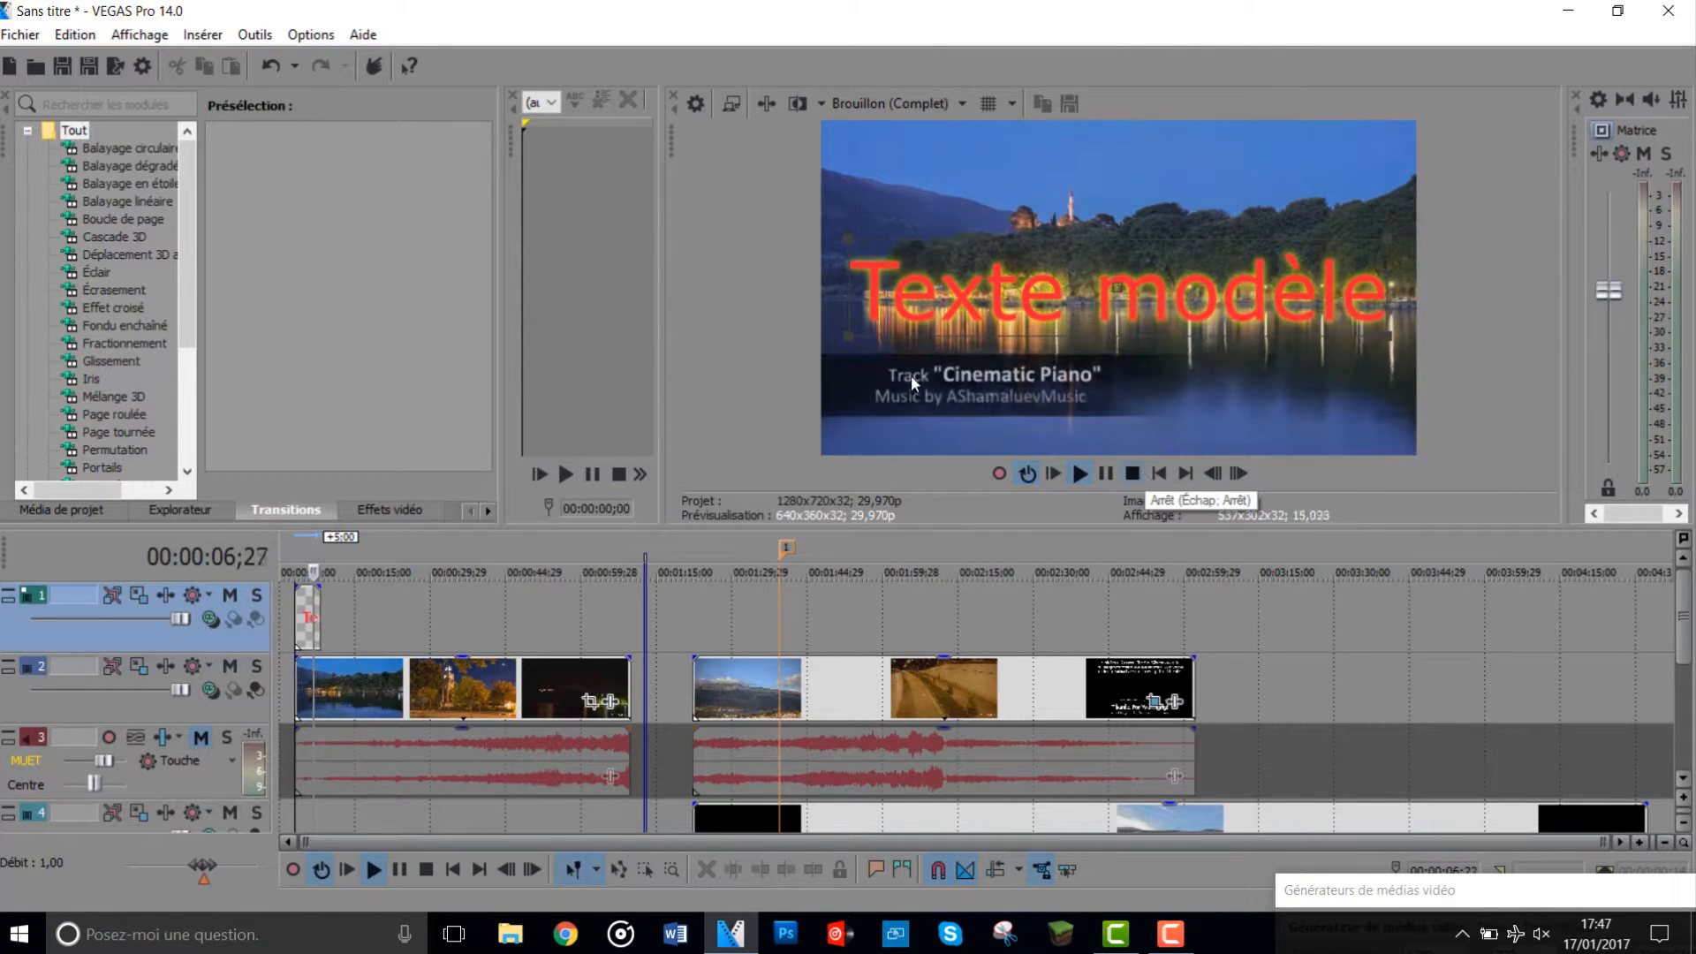
{"action": "left_click", "coordinate": [1140, 473]}
- Set the title's anchor point to Angle inférieur gauche and close the media generator settings
{"action": "left_click_drag", "start_coordinate": [1378, 890], "coordinate": [267, 58]}
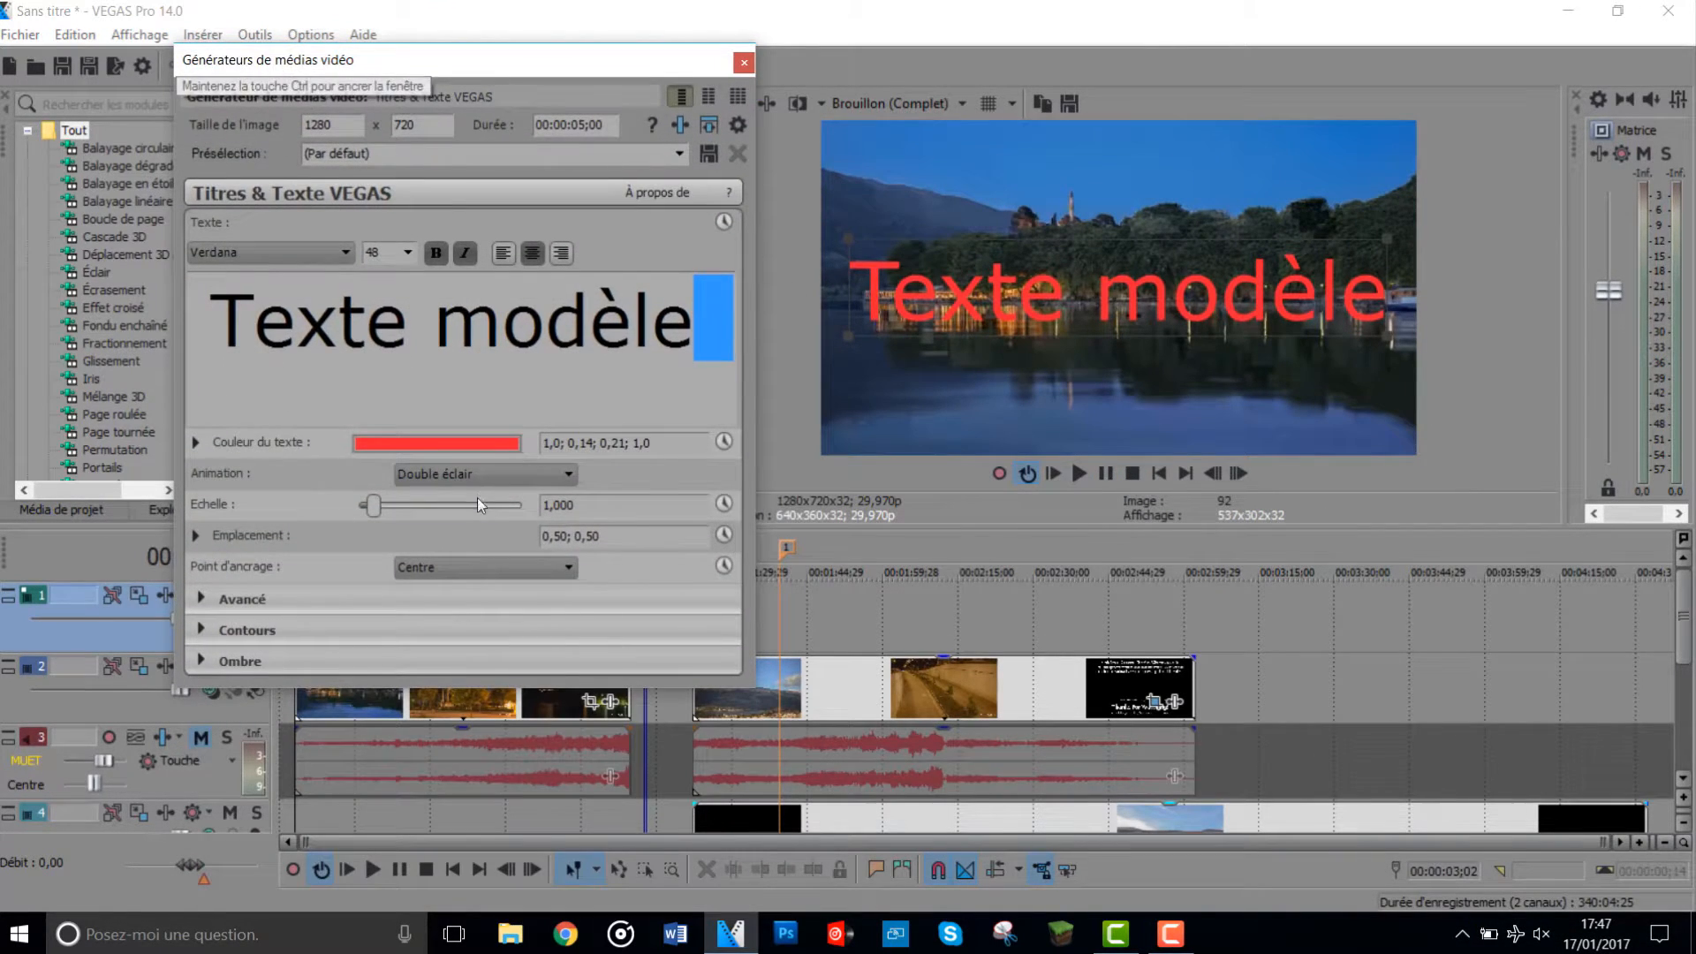
{"action": "scroll", "coordinate": [479, 560], "scroll_direction": "down", "scroll_amount": 2}
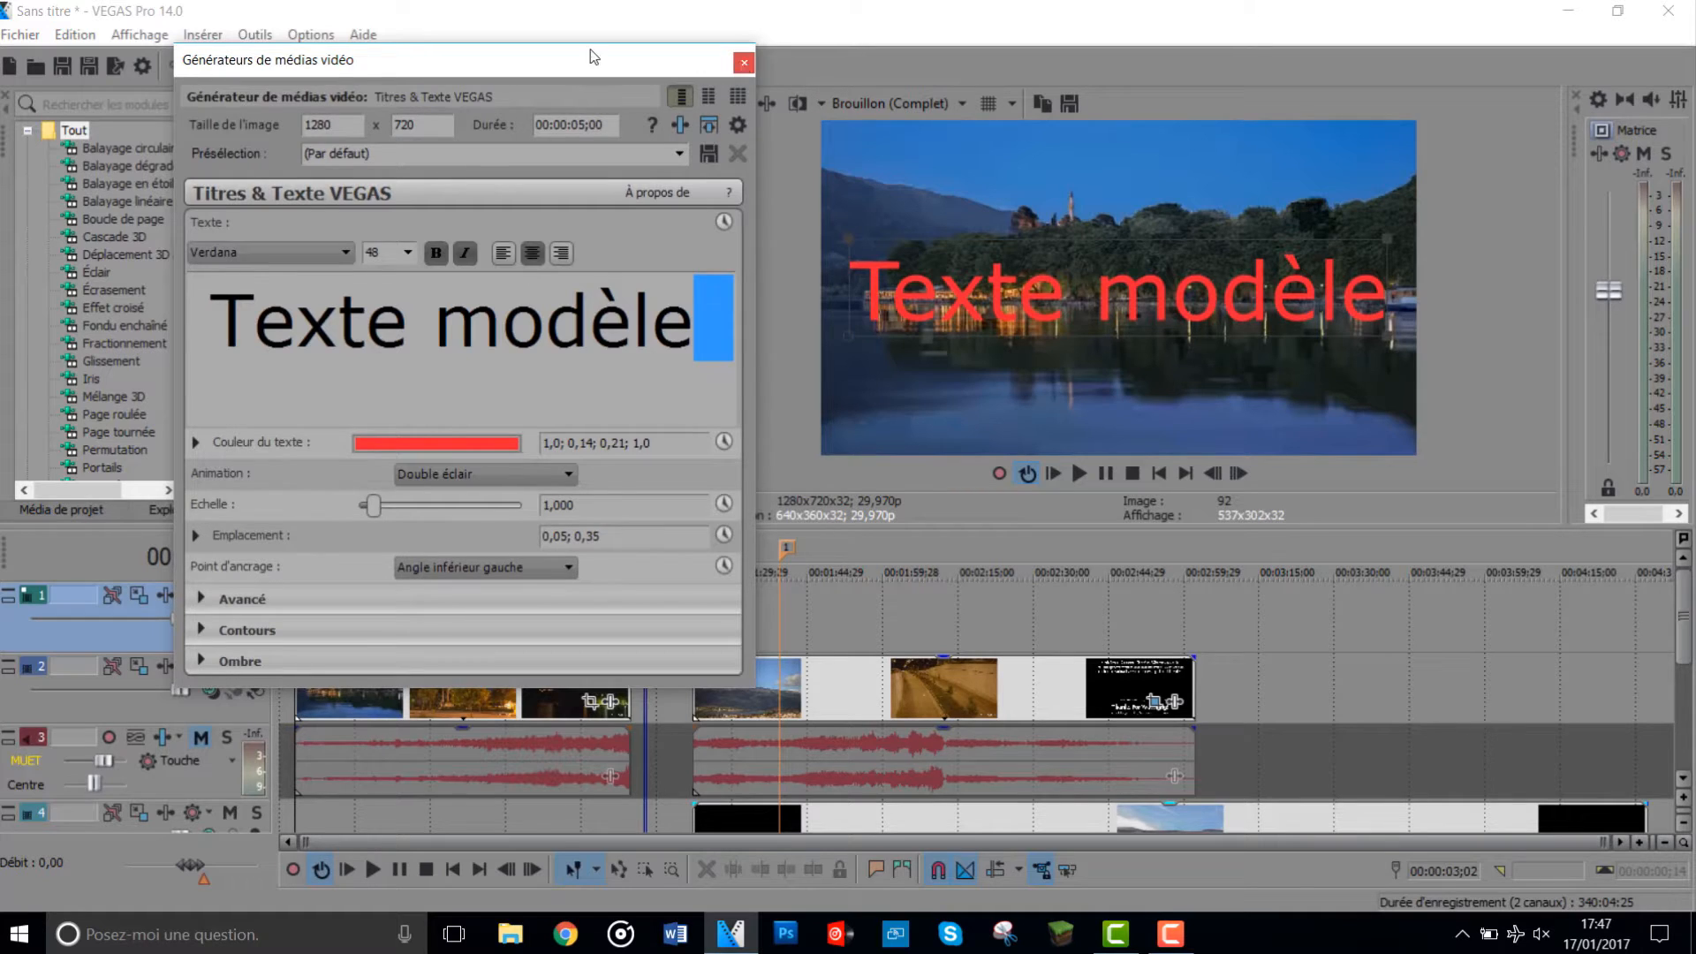
{"action": "left_click", "coordinate": [742, 63]}
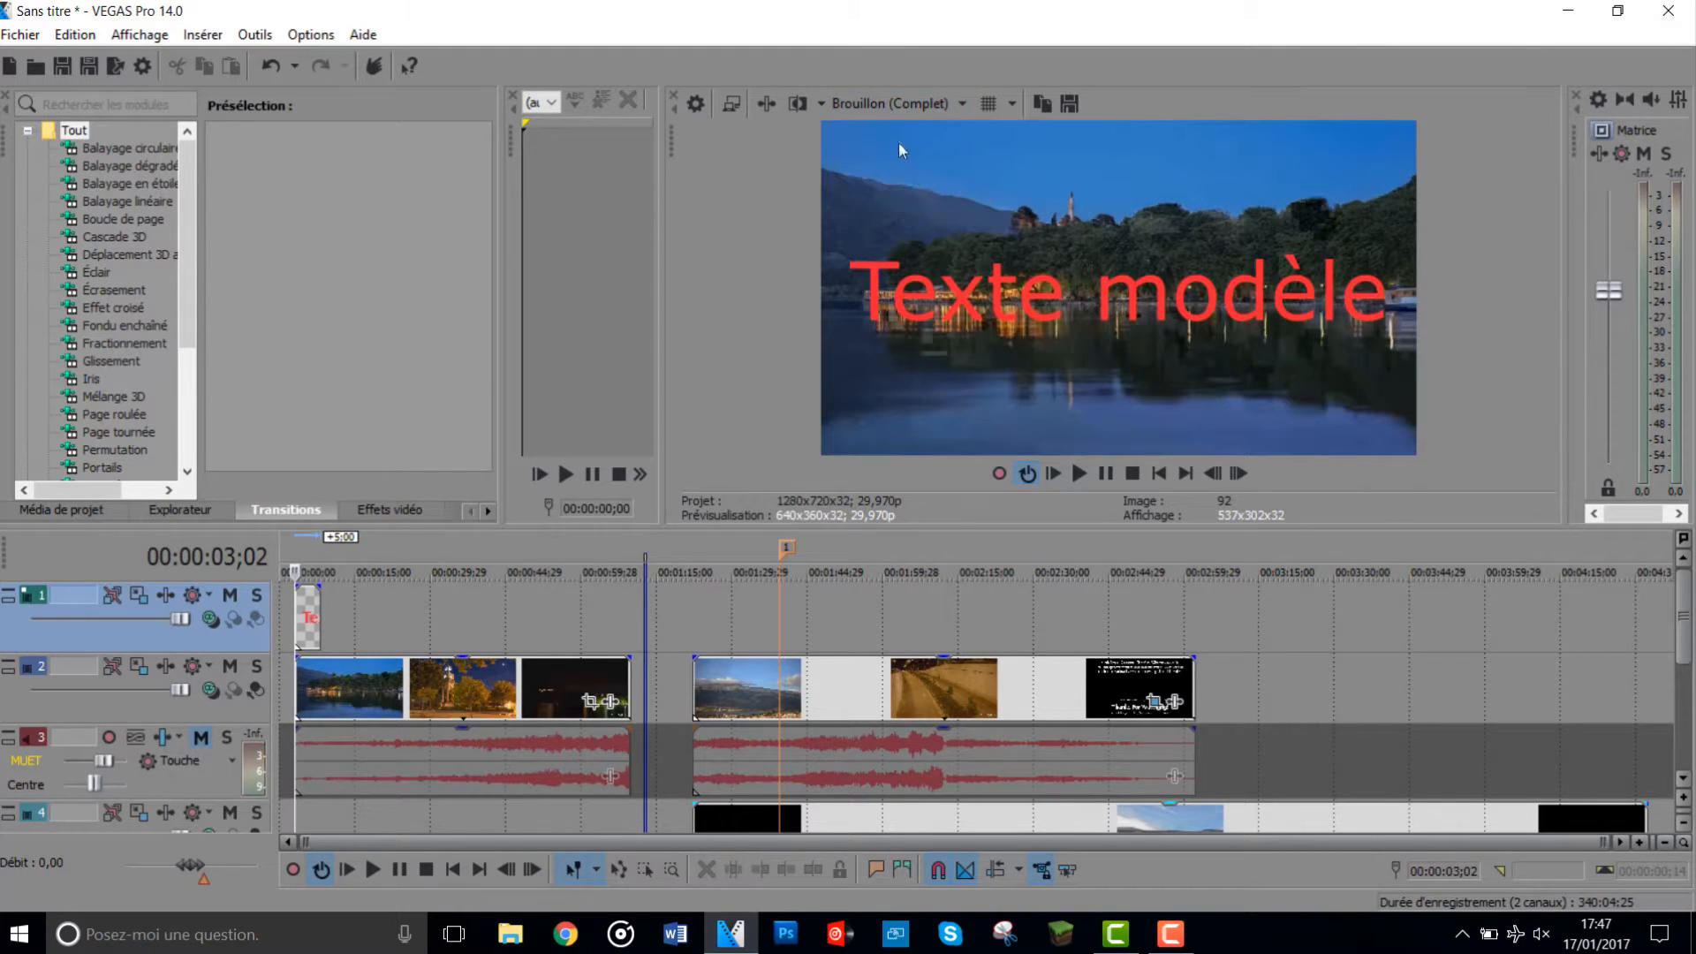
- Try the Optimisée (Auto) preview quality and finally set it to Brouillon (Auto)
{"action": "left_click", "coordinate": [903, 103]}
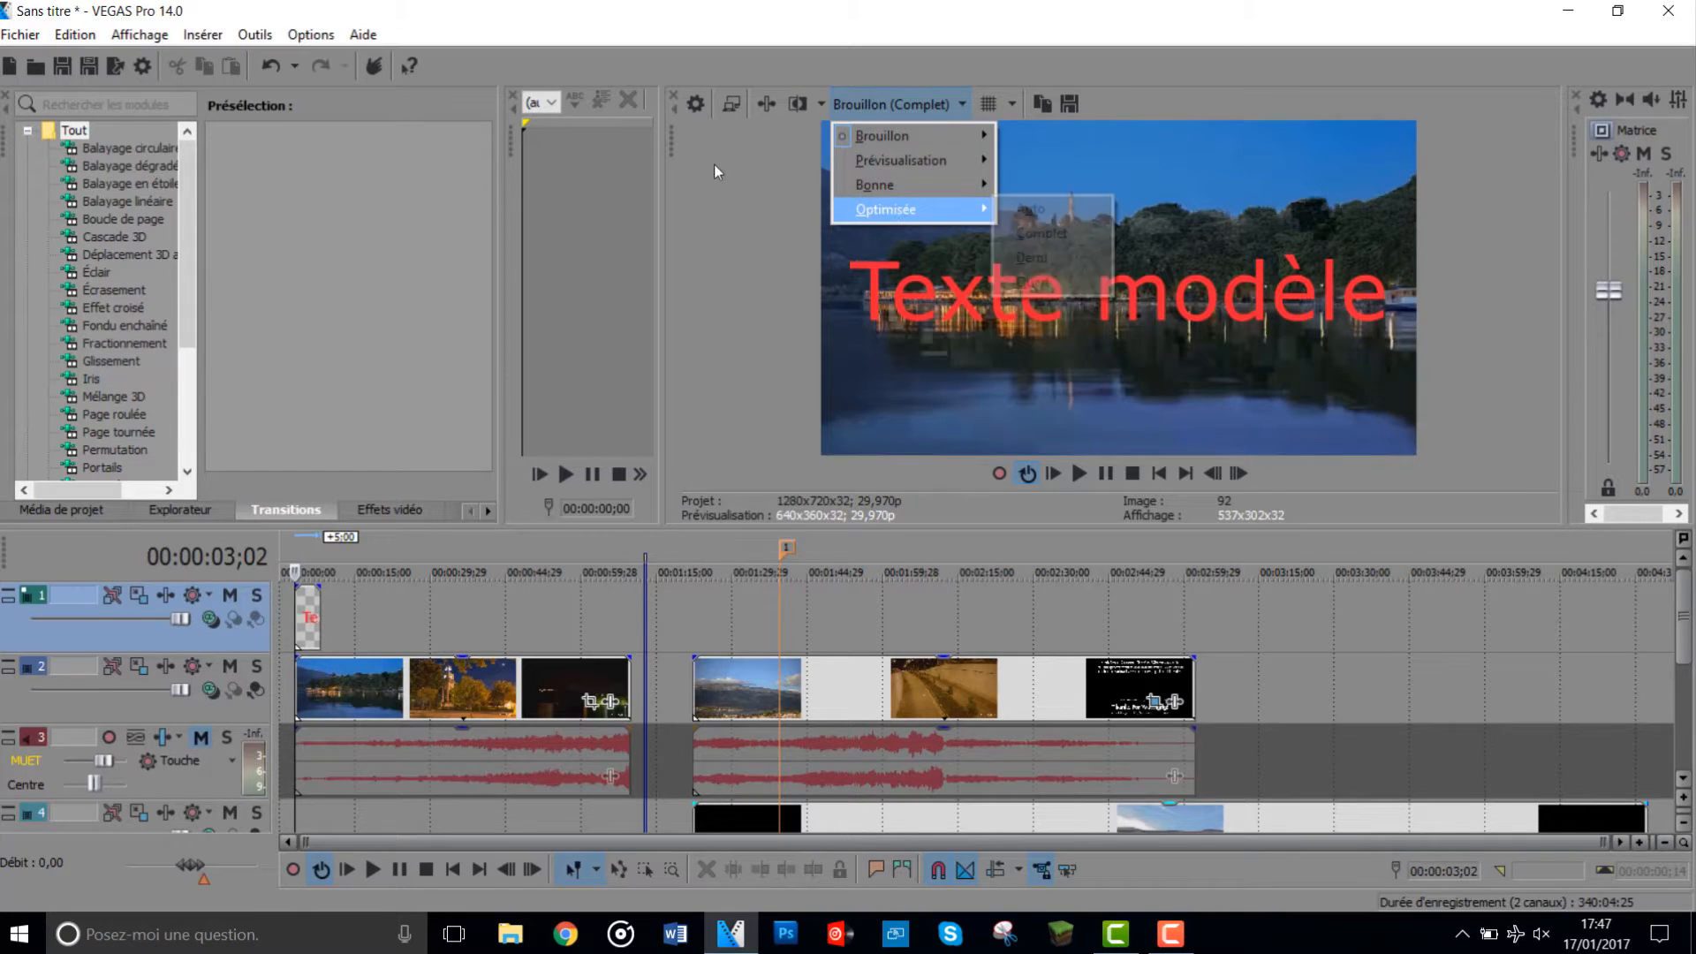
{"action": "left_click", "coordinate": [1016, 208]}
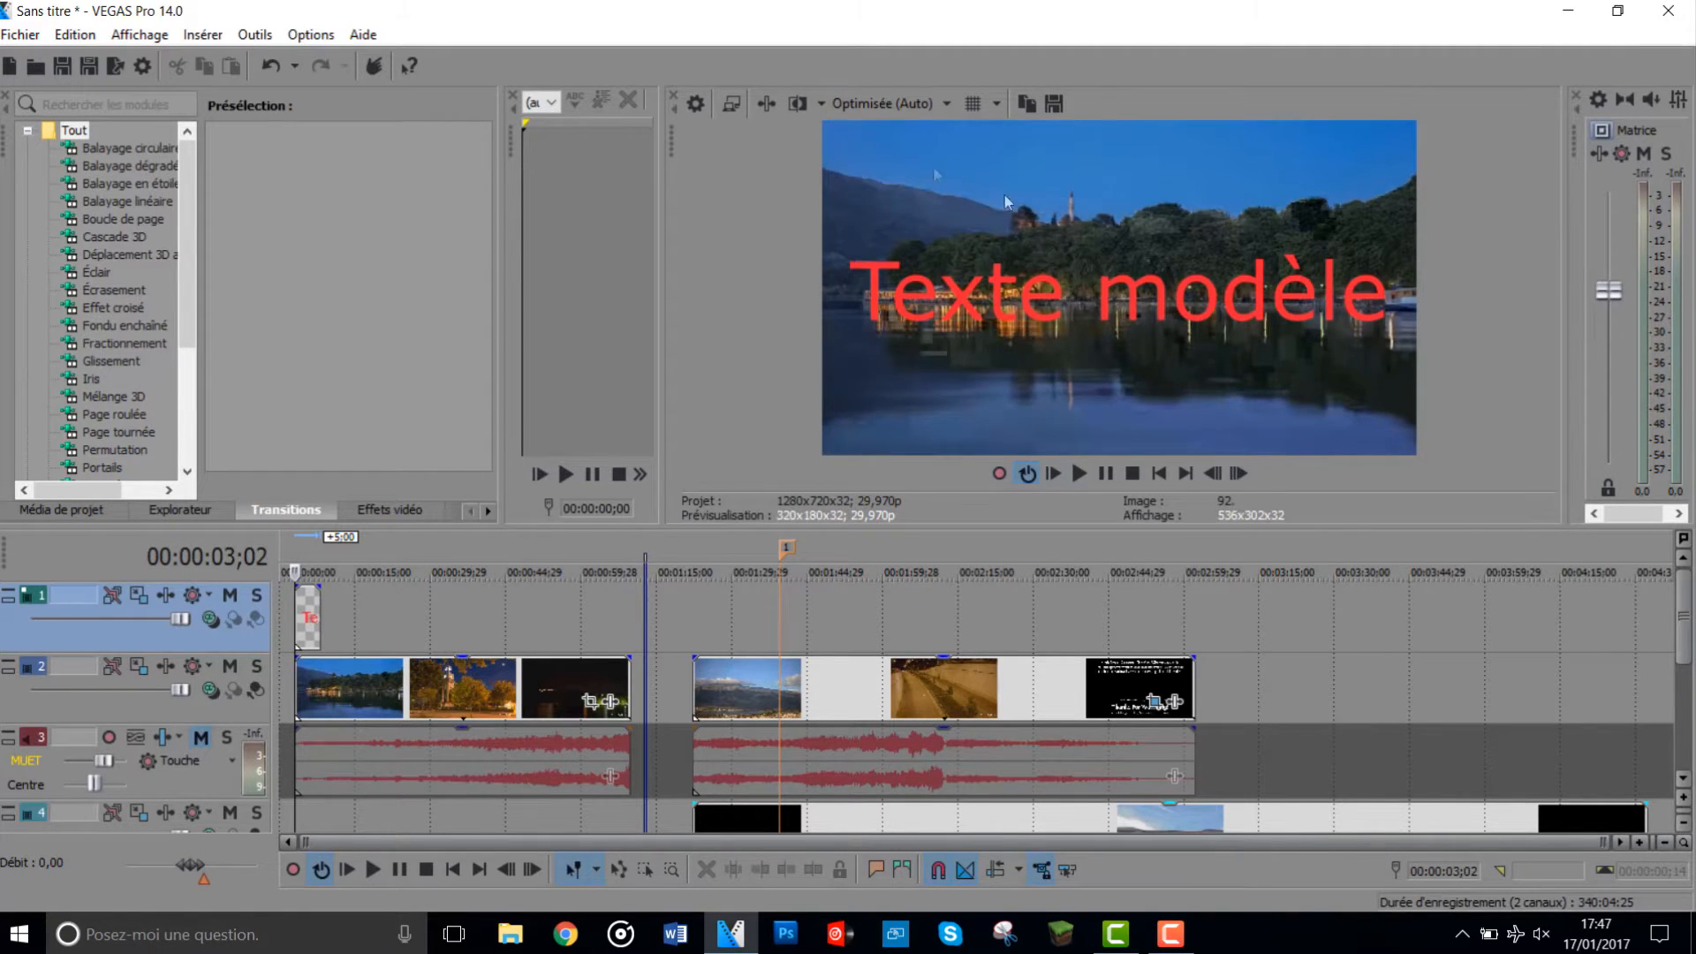
{"action": "left_click", "coordinate": [889, 104]}
{"action": "mouse_move", "coordinate": [890, 133]}
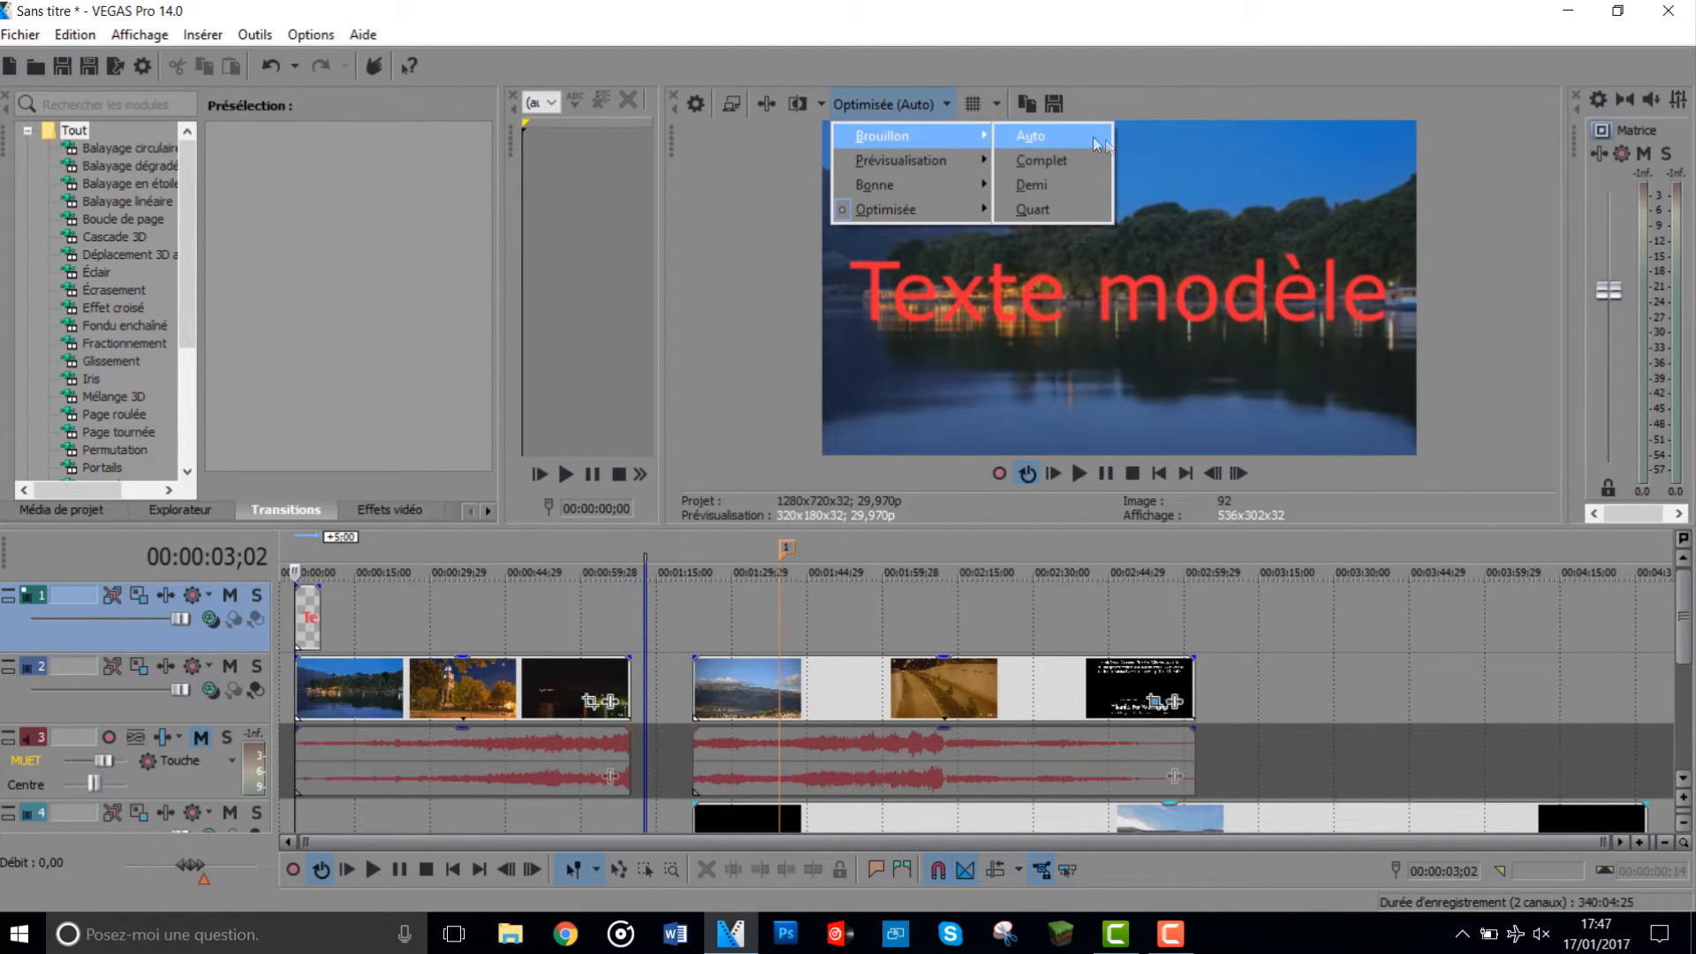
{"action": "left_click", "coordinate": [1104, 143]}
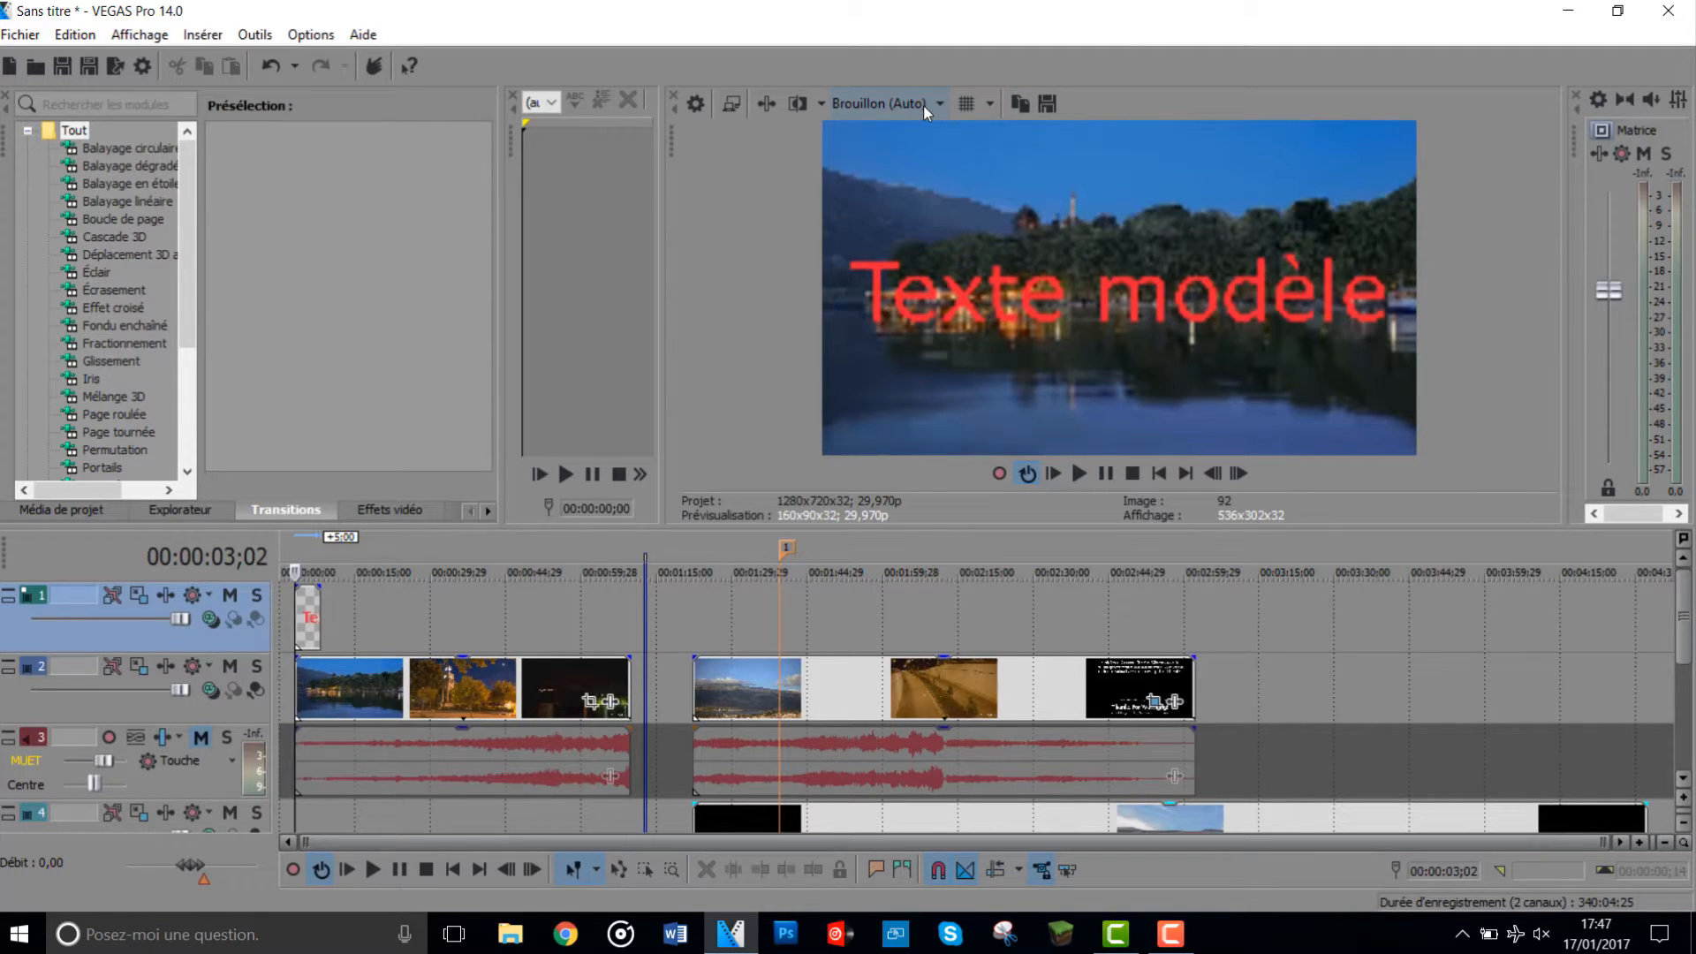
- Play the project from 00:00:03;02, view the preview in full screen and exit full-screen mode
{"action": "left_click", "coordinate": [1078, 473]}
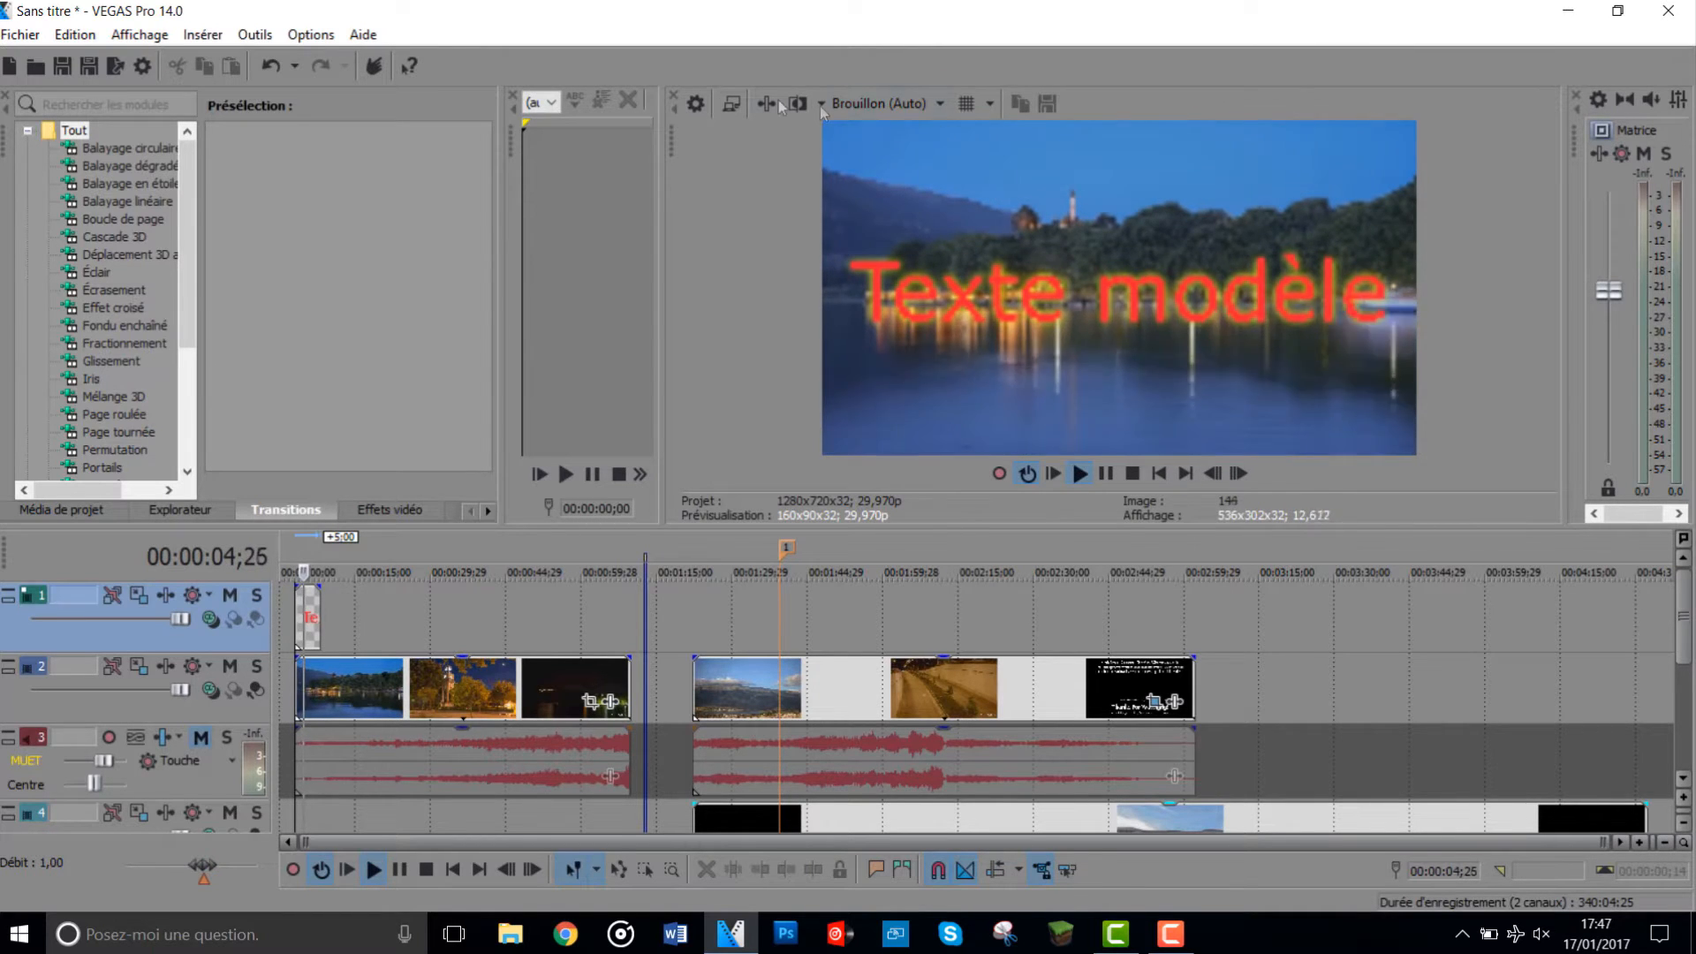
{"action": "left_click", "coordinate": [731, 104]}
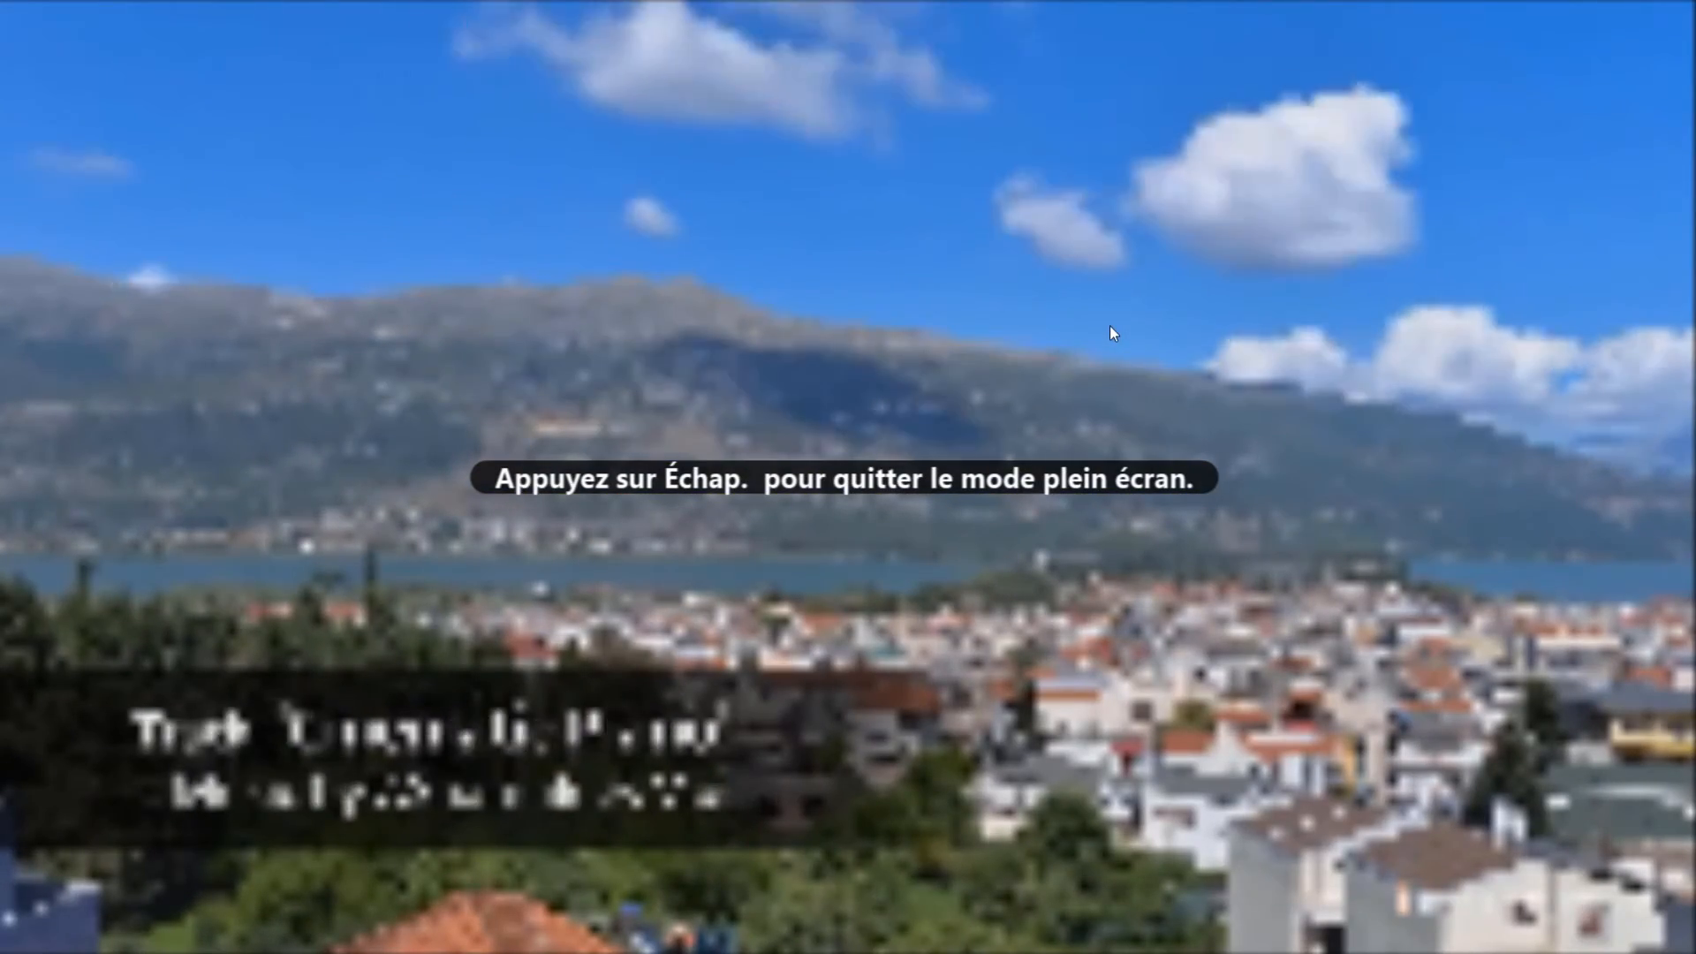
{"action": "key", "text": "Escape"}
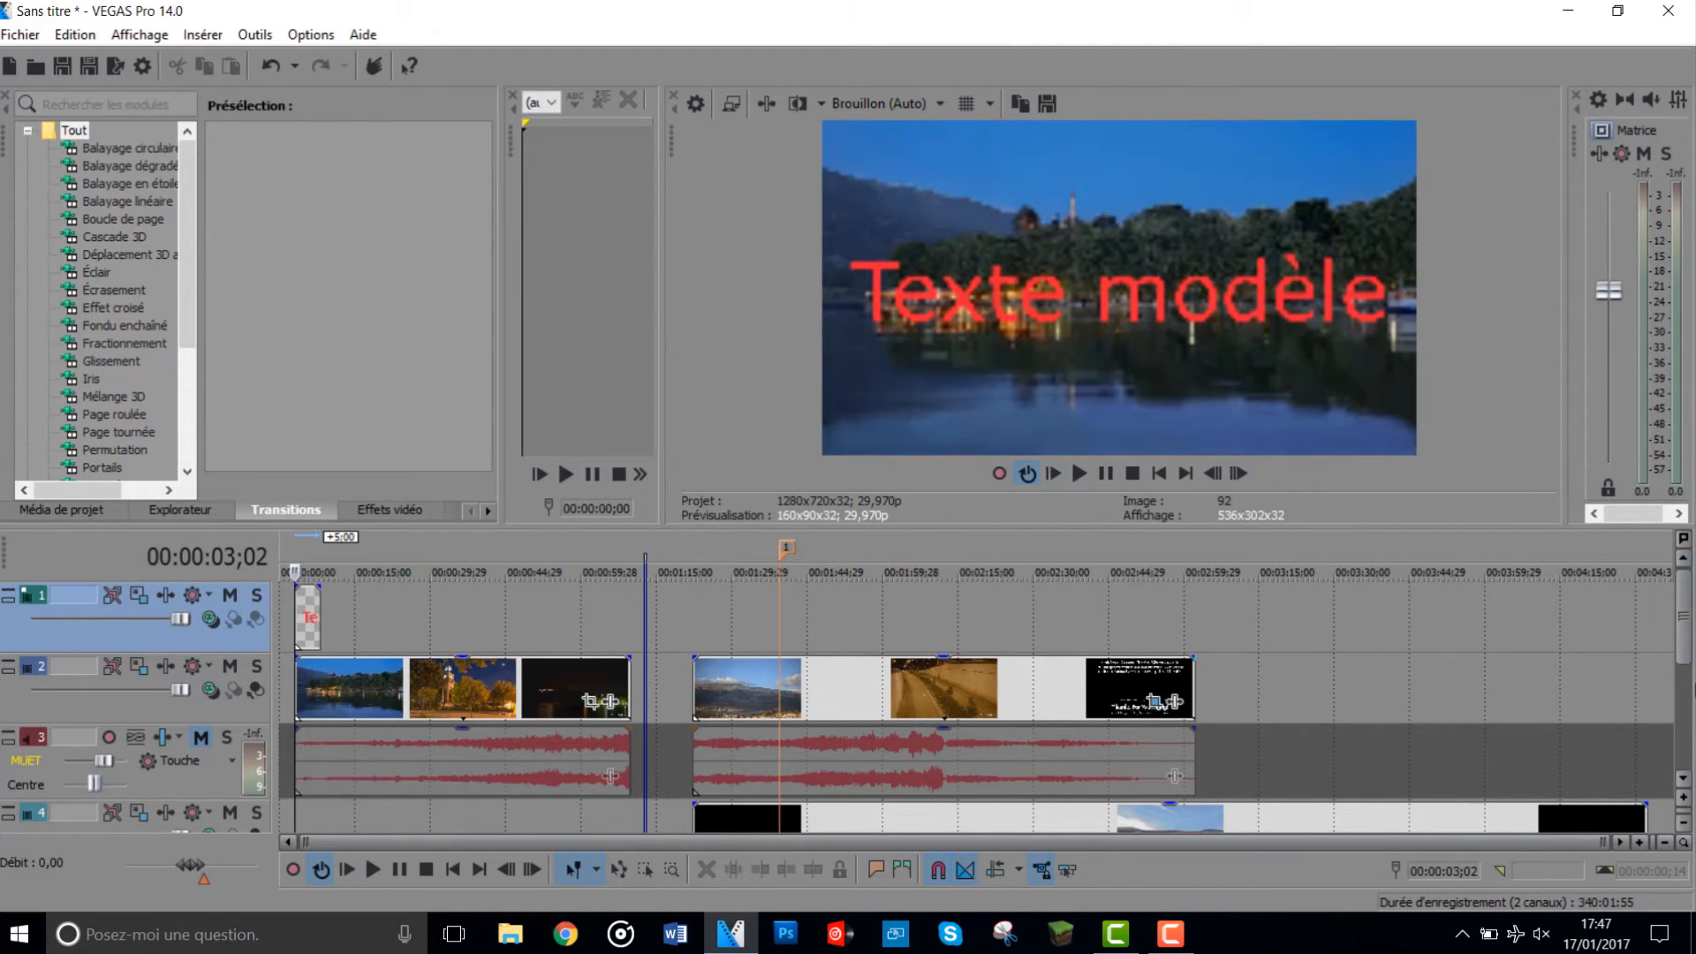
- Browse the video effects available for the second clip, including Incrustation en chrominance VEGAS, without adding one, and look through the transitions list
{"action": "left_click", "coordinate": [1175, 702]}
{"action": "scroll", "coordinate": [1096, 454], "scroll_direction": "right", "scroll_amount": 2}
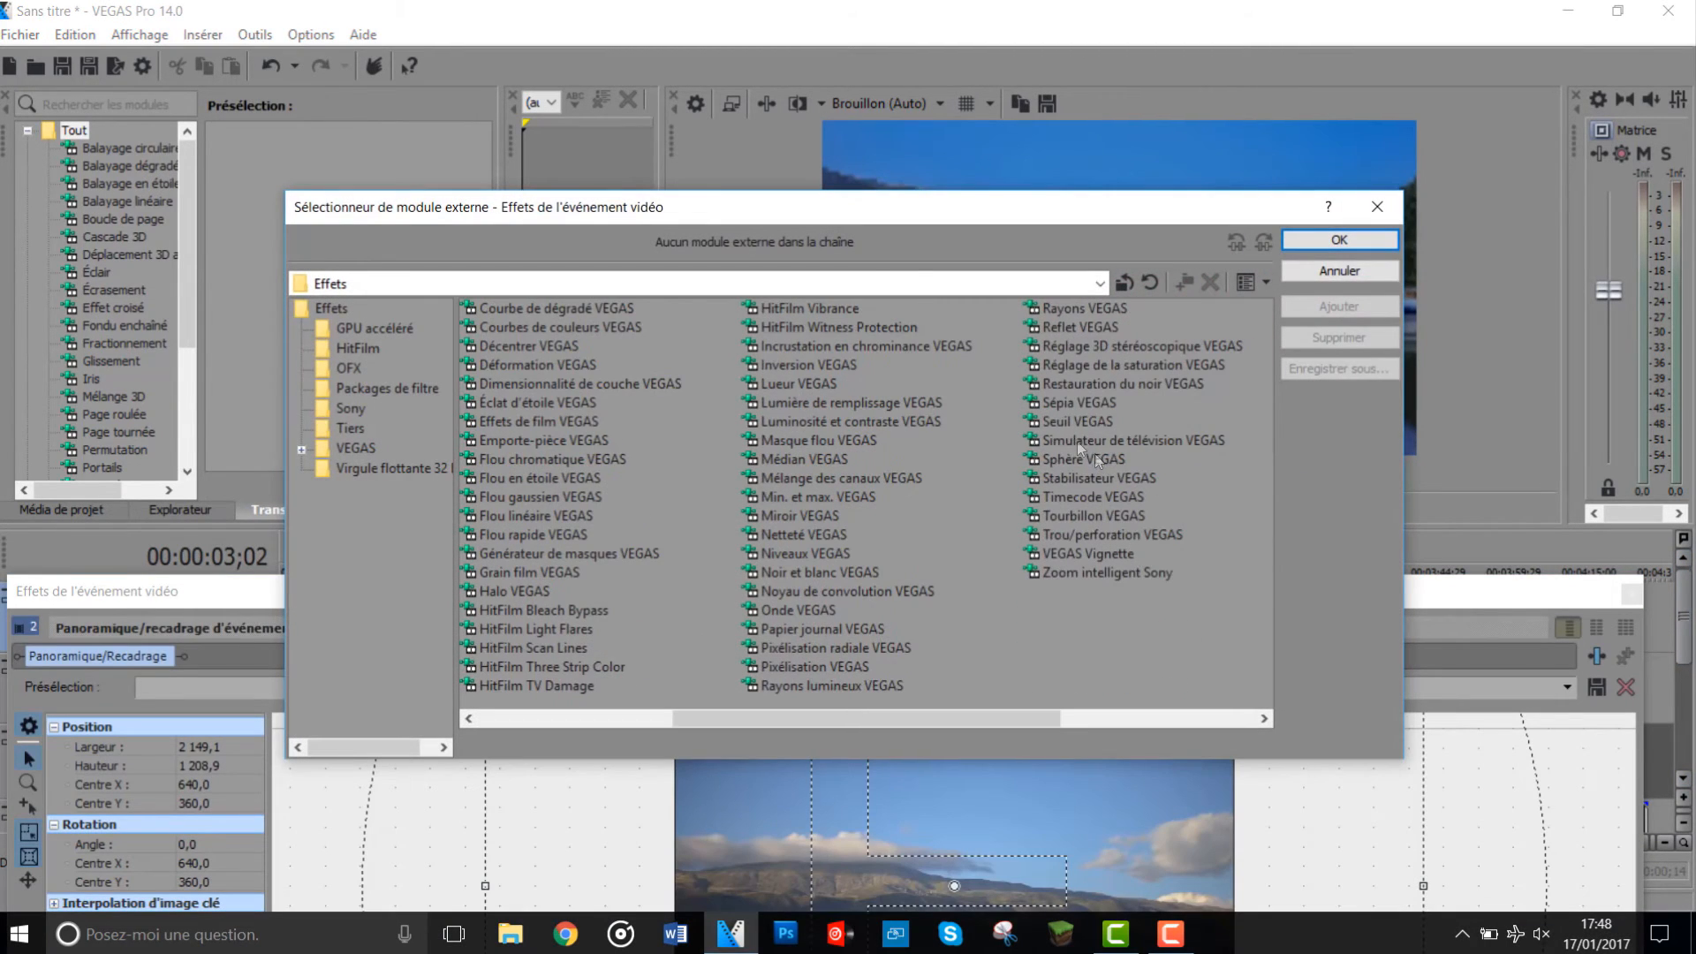
{"action": "left_click", "coordinate": [884, 347]}
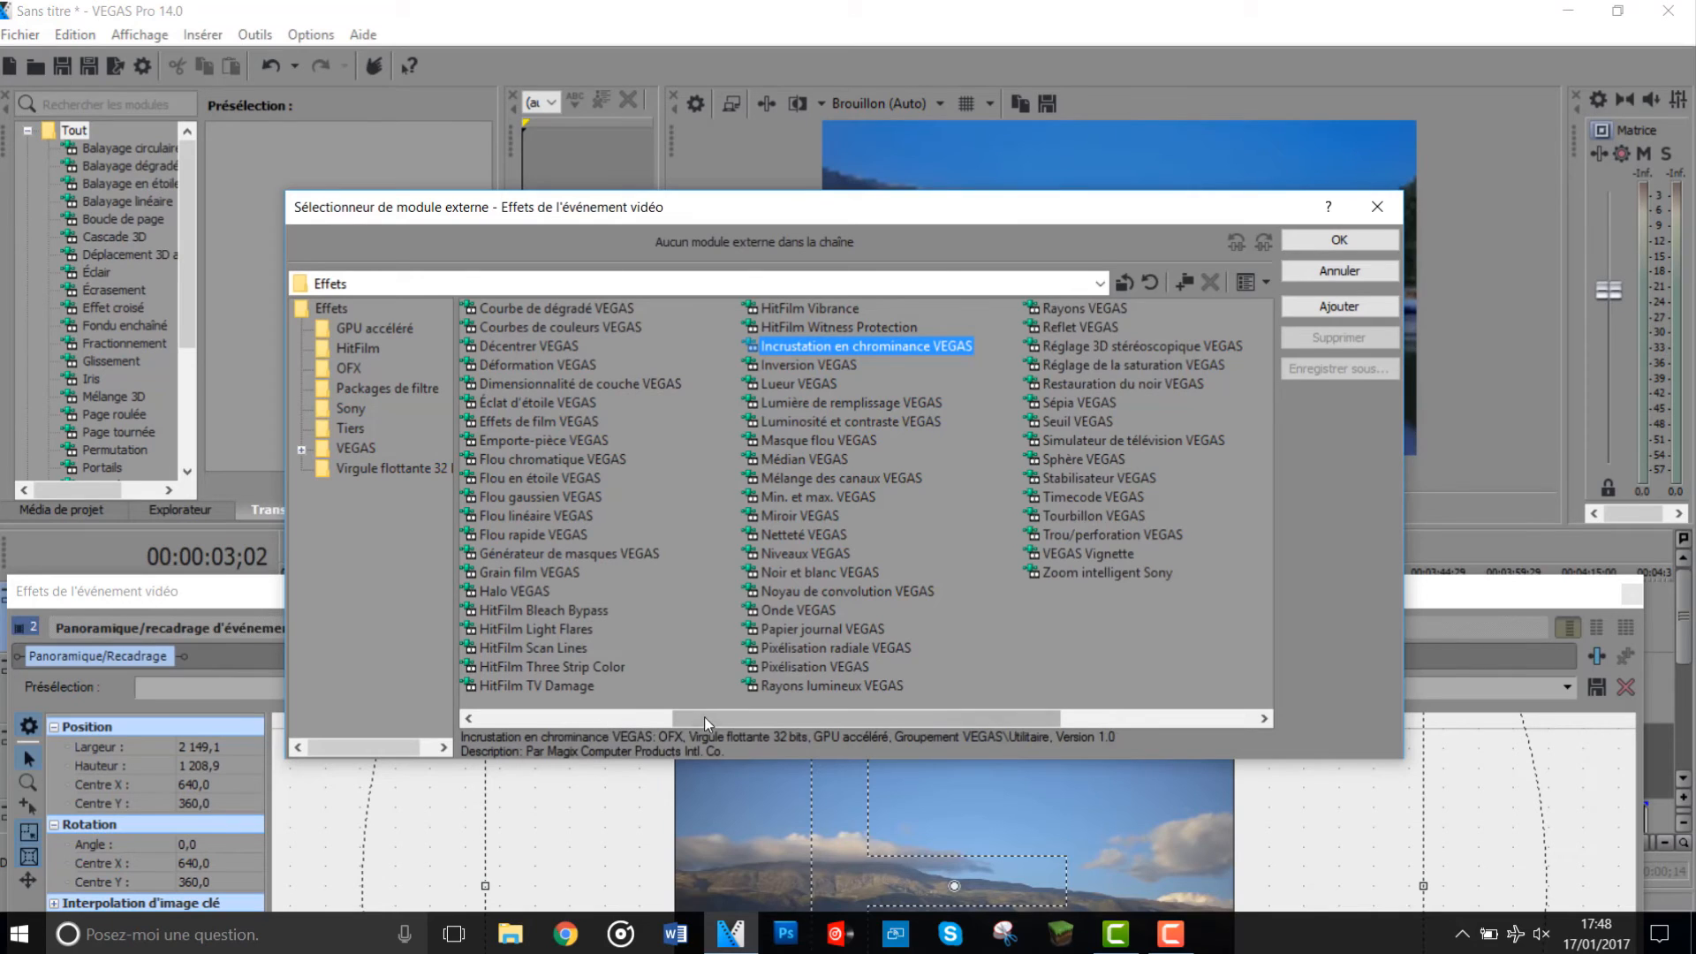
{"action": "left_click", "coordinate": [1377, 206]}
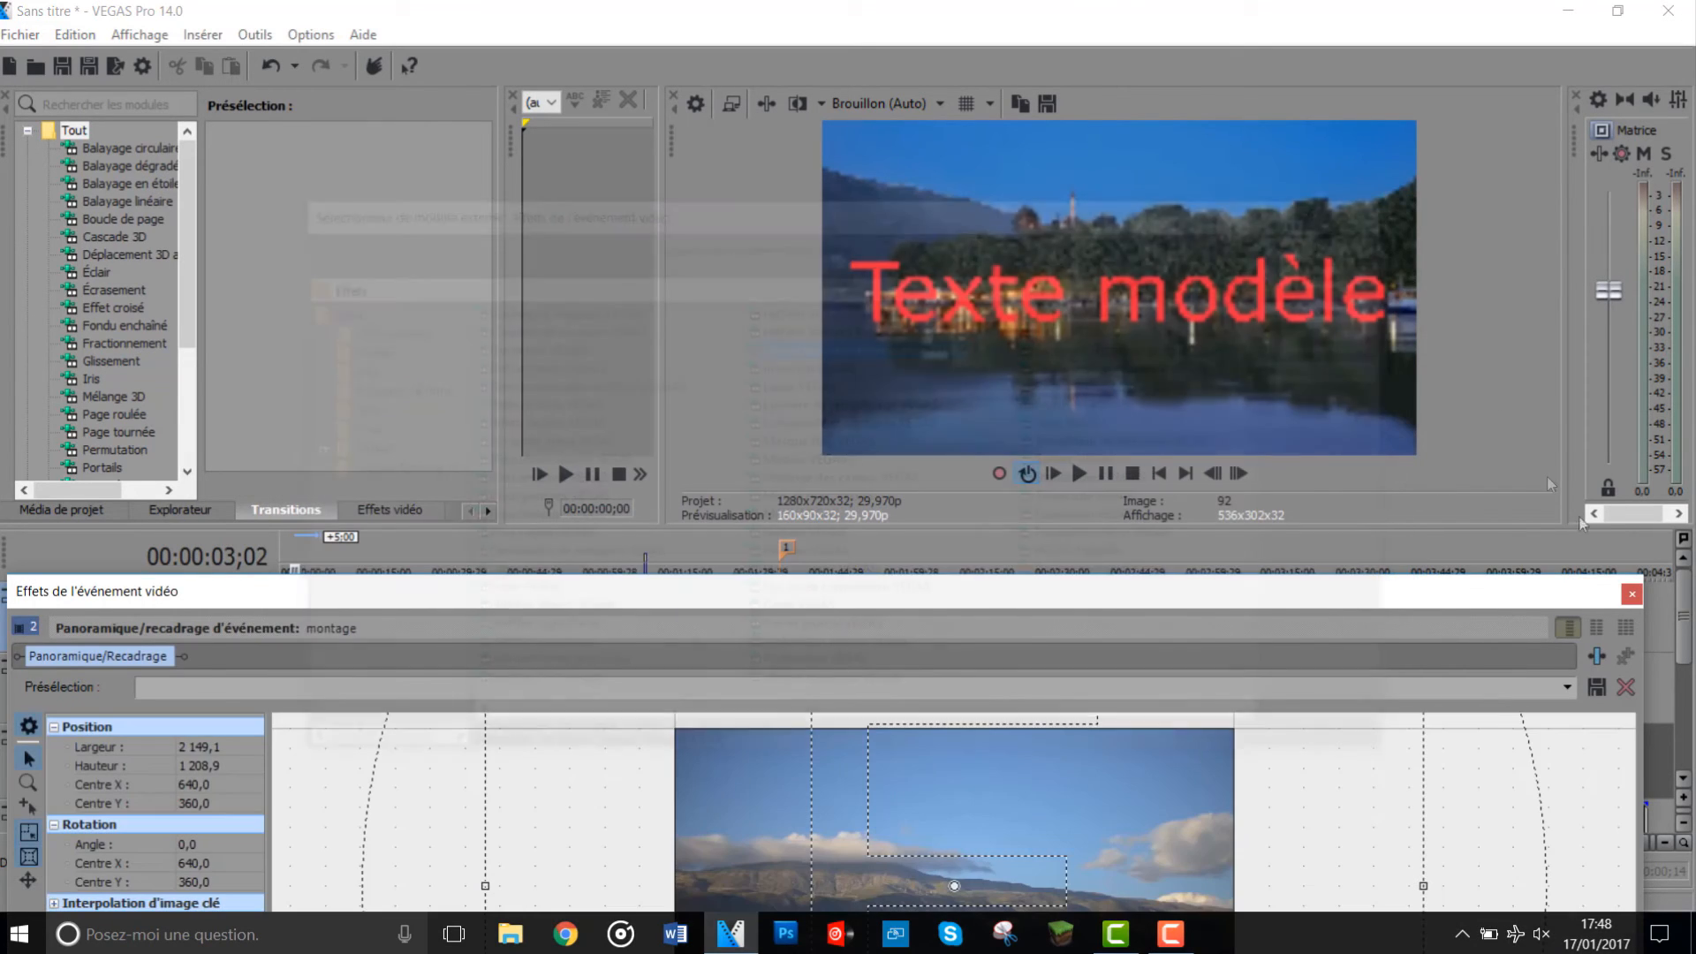
{"action": "left_click", "coordinate": [1631, 599]}
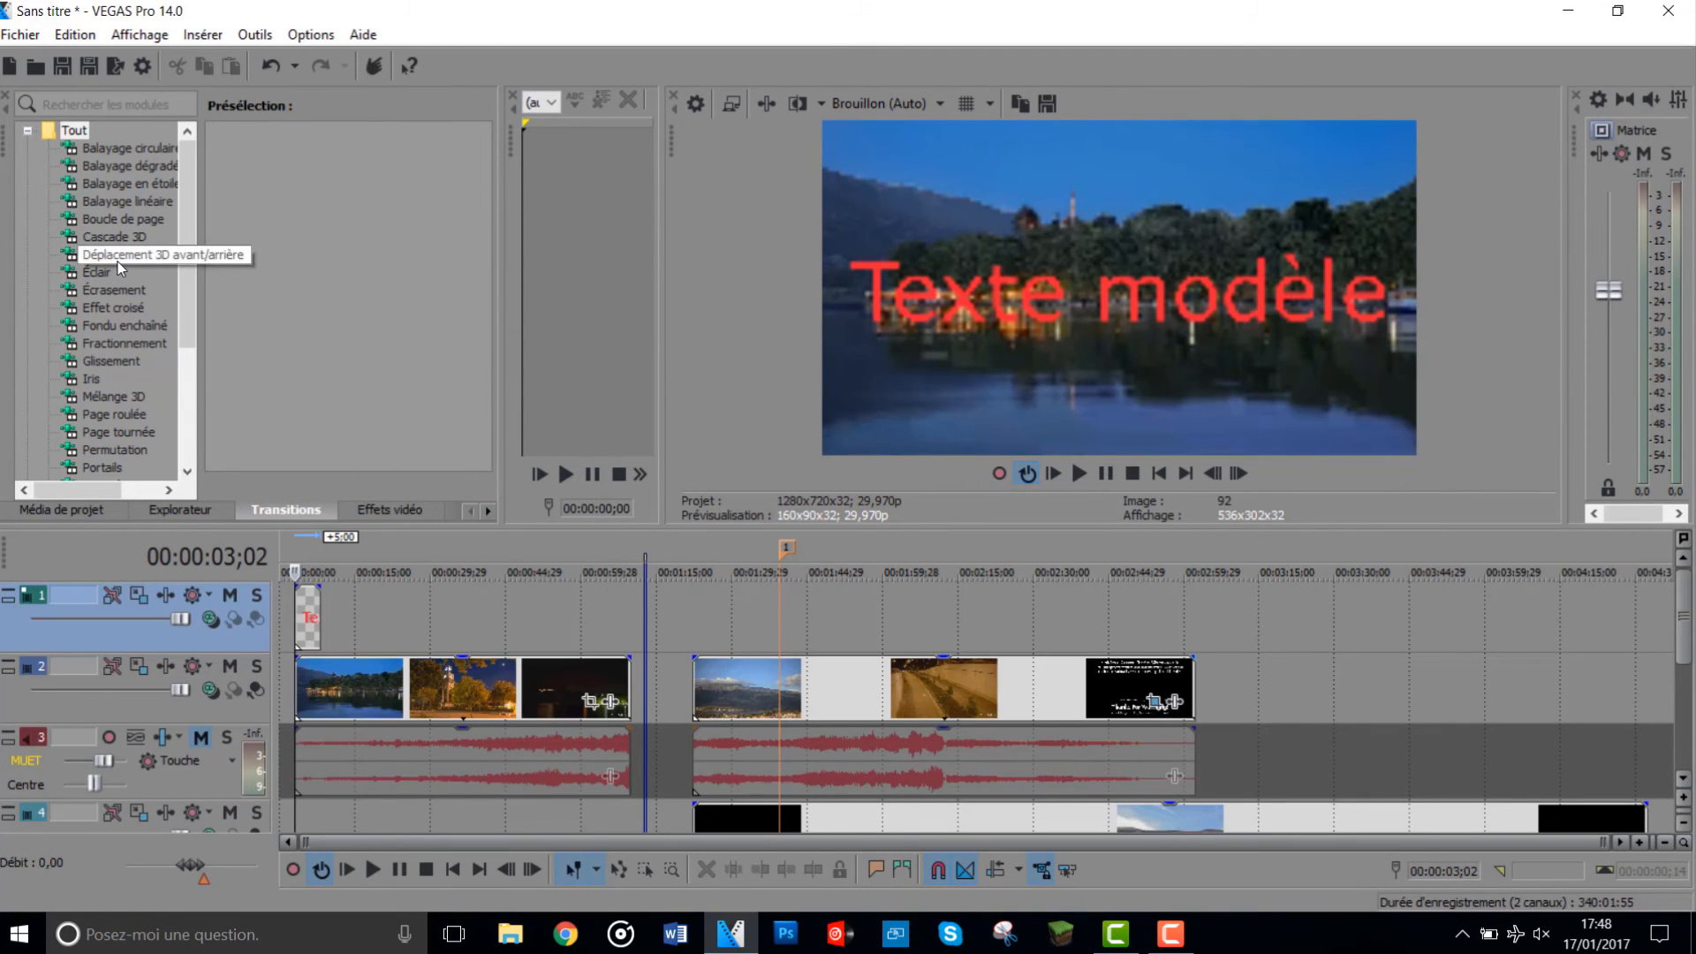
{"action": "scroll", "coordinate": [118, 261], "scroll_direction": "down", "scroll_amount": 4}
{"action": "scroll", "coordinate": [119, 323], "scroll_direction": "up", "scroll_amount": 4}
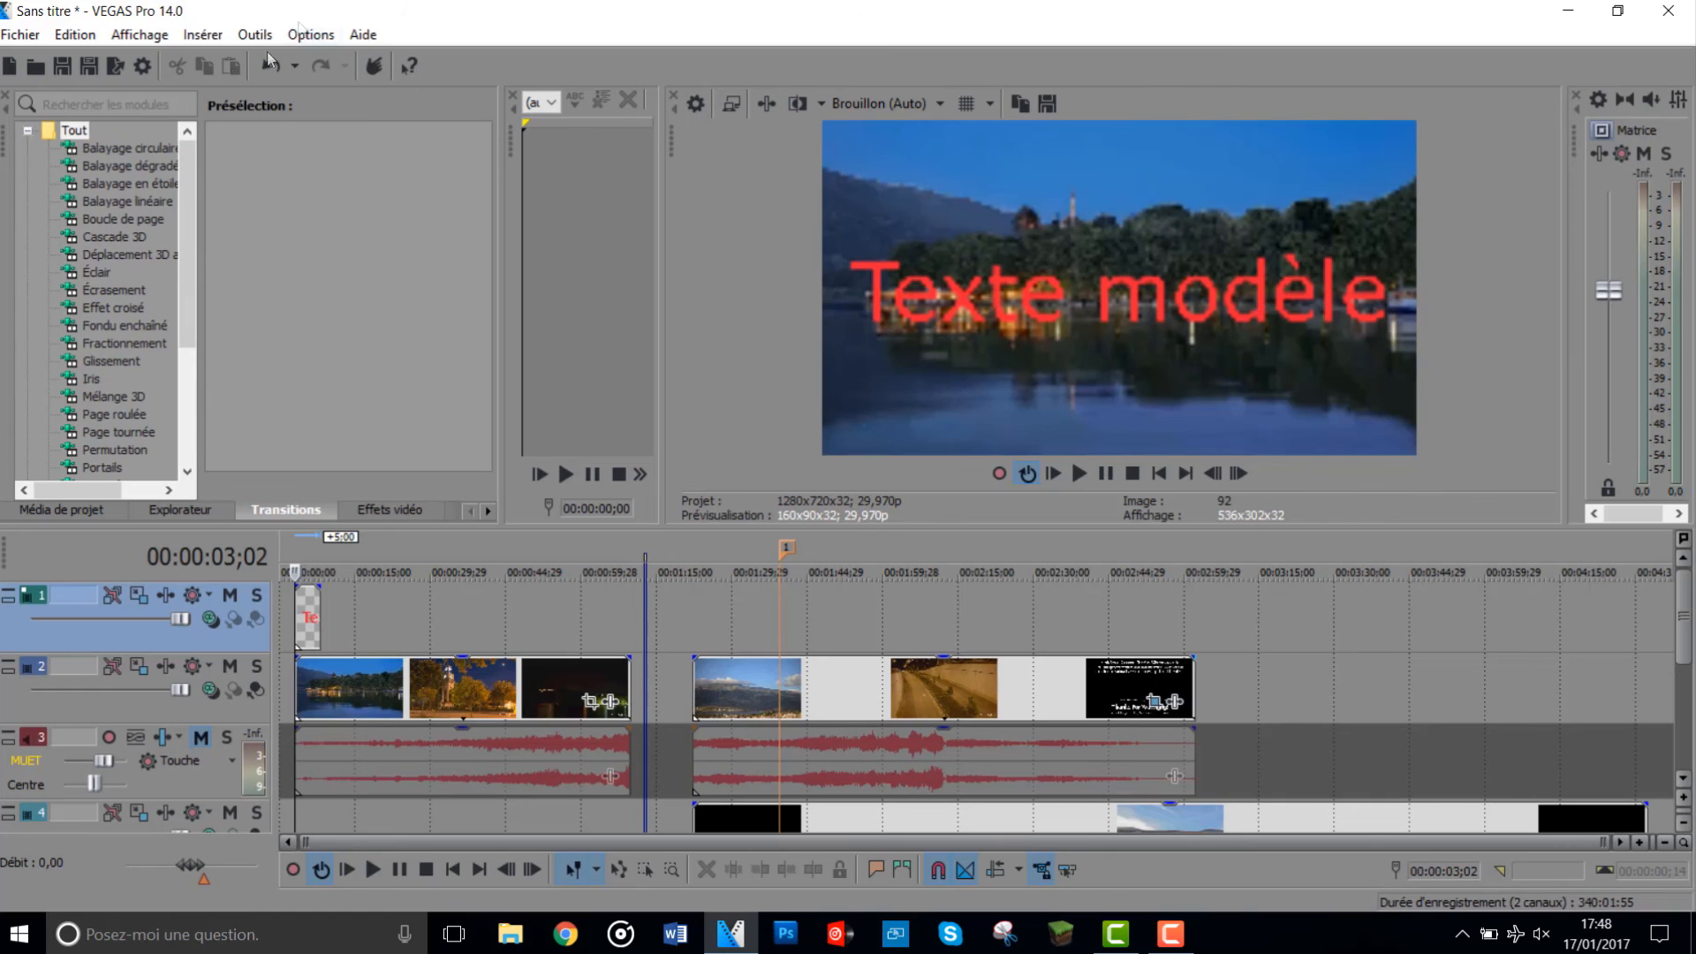